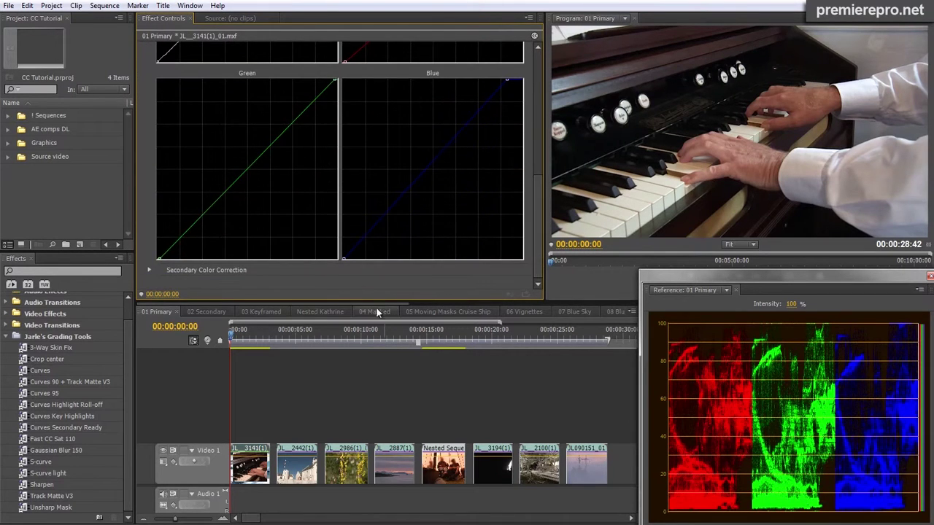
- Try moving the shadow point of the green curve slightly inward on the piano keyboard clip
mouse_move(157, 259)
mouse_down()
mouse_move(146, 245)
mouse_move(159, 263)
mouse_up()
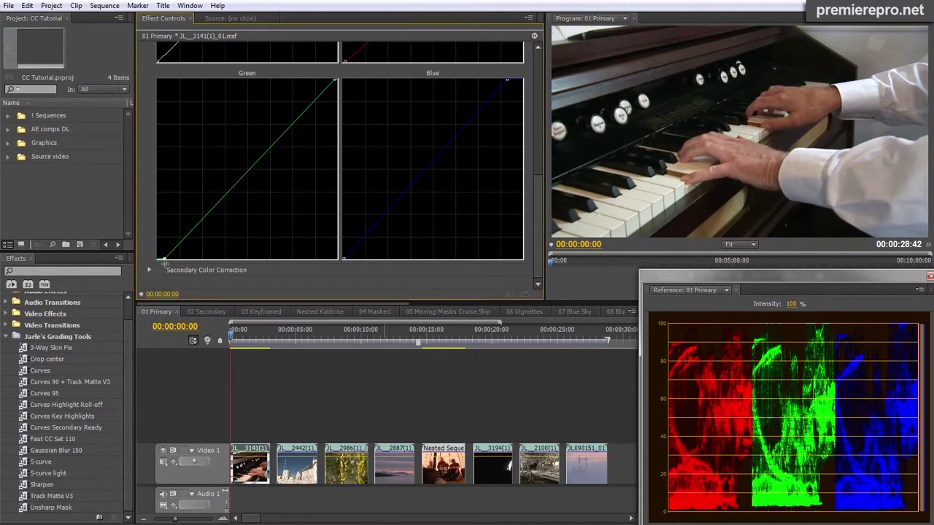
scroll(543, 210, up, 3)
scroll(542, 204, up, 3)
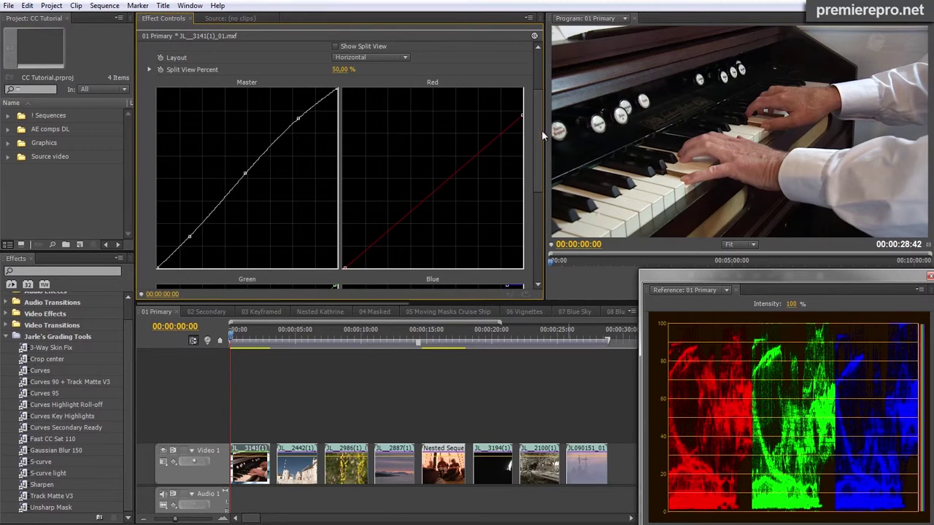
- Isolate the white shirt sleeve with the Crop effect, try lowering the blue curve's highlight point, and switch Crop off
scroll(541, 130, up, 4)
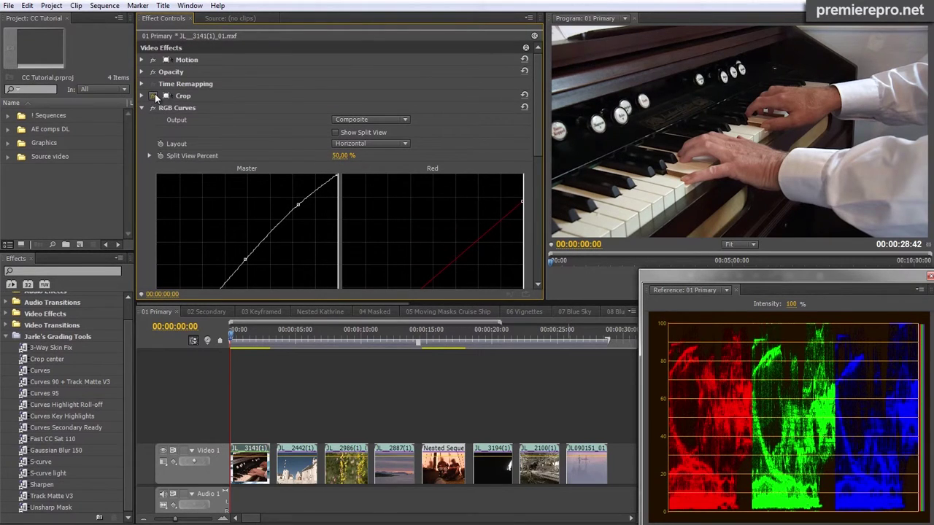
click(154, 96)
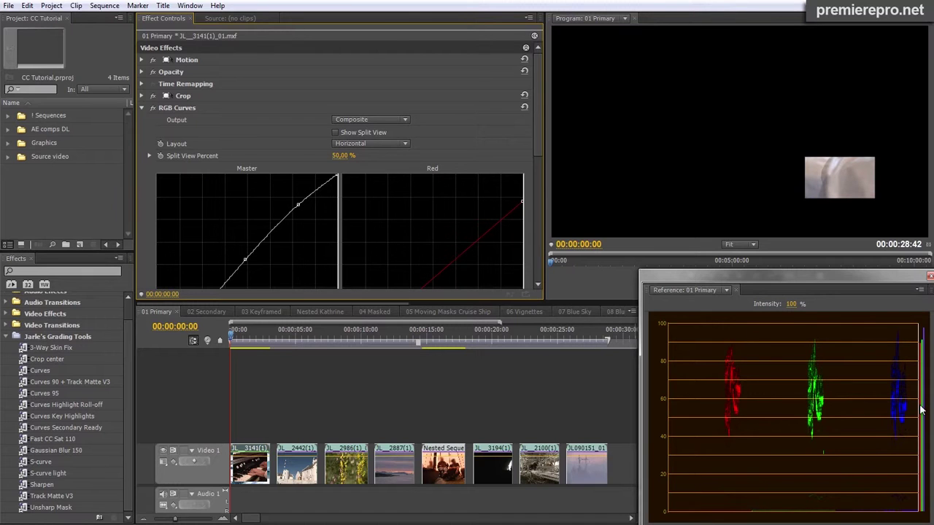
scroll(537, 132, down, 6)
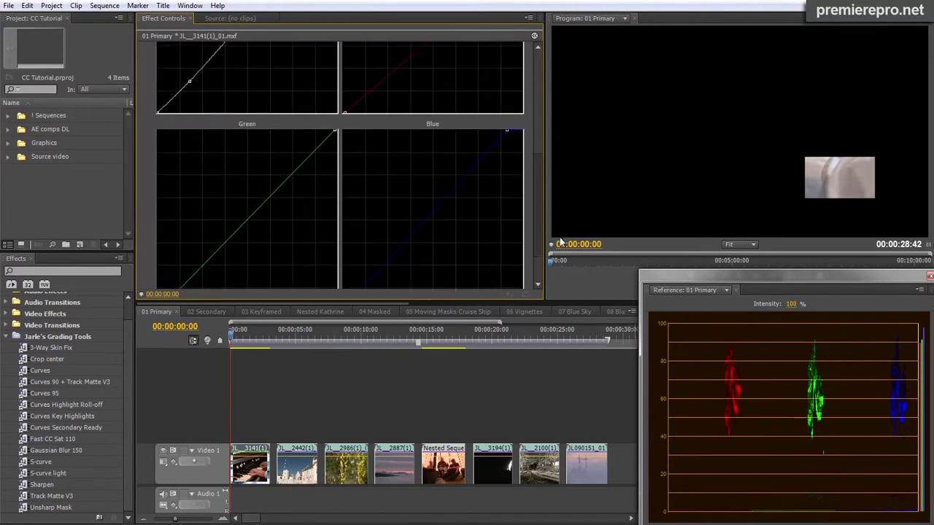
drag(506, 96, 524, 97)
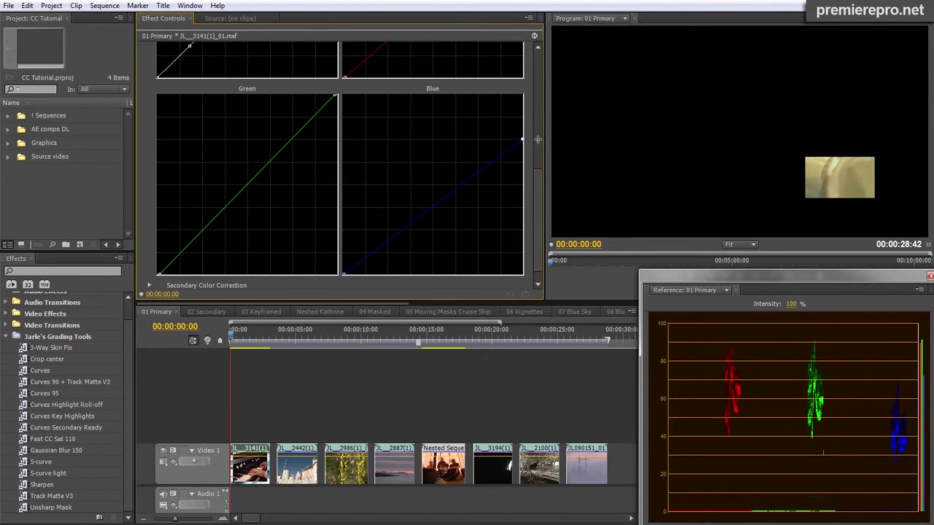
scroll(541, 131, up, 4)
scroll(541, 127, up, 3)
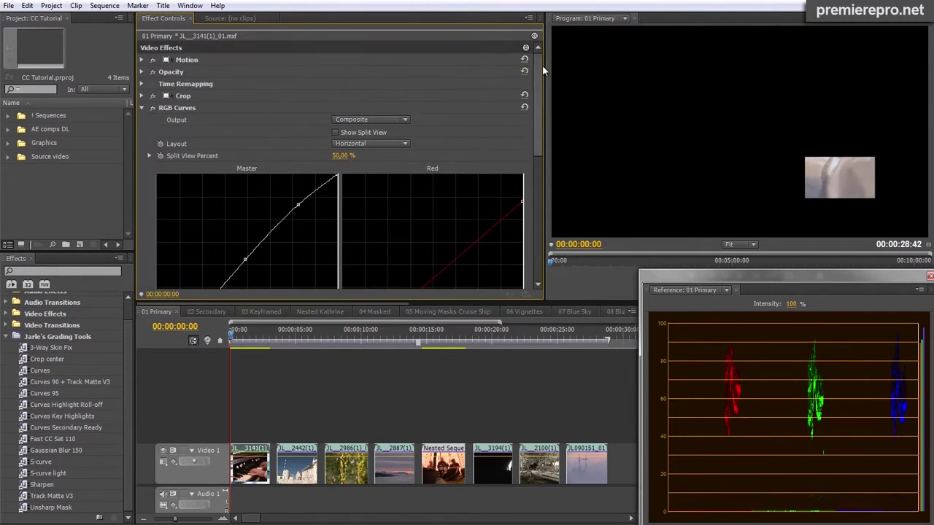
click(154, 96)
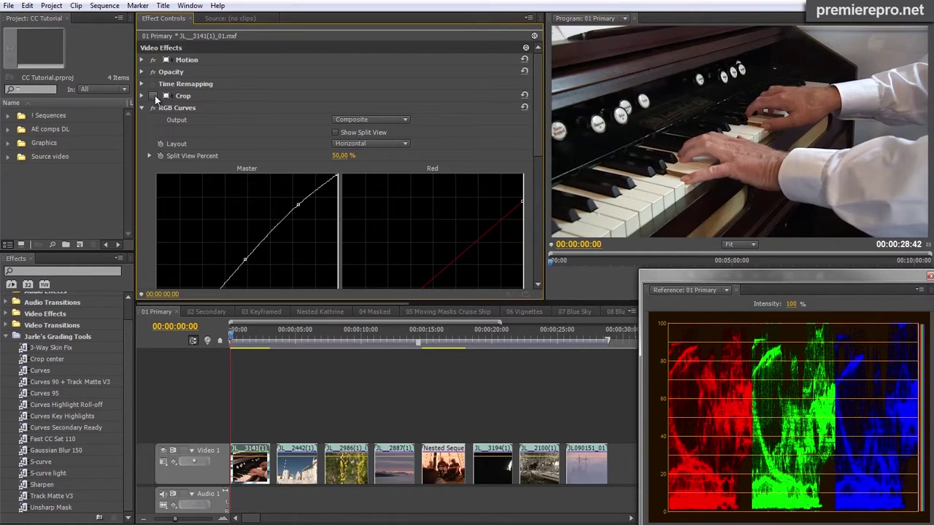
- Isolate the white wall of the lighthouse clip with Crop and inspect its Master curve with RGB Curves enabled
key(Down)
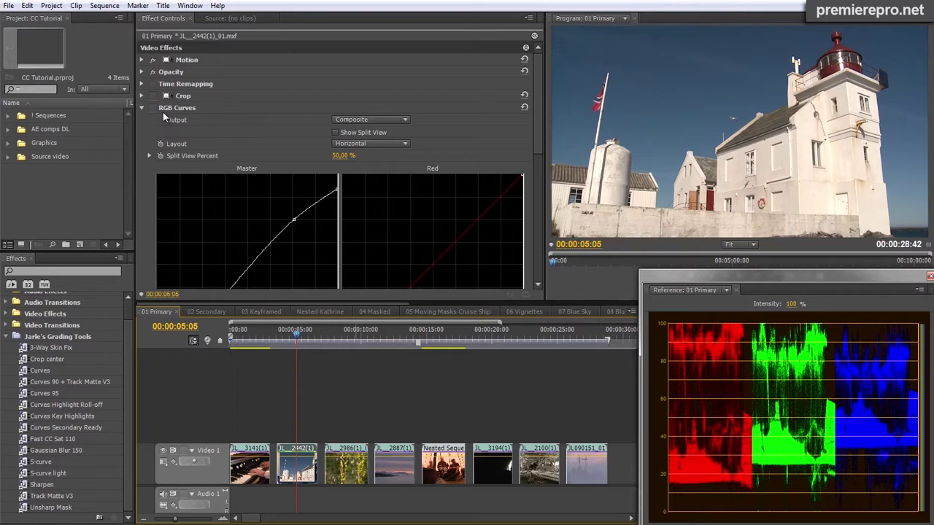
click(153, 95)
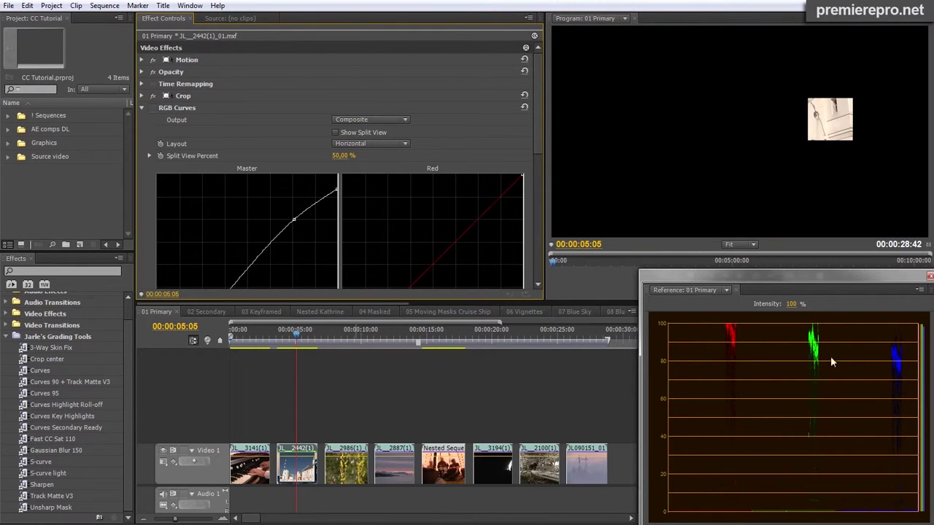
scroll(292, 183, down, 1)
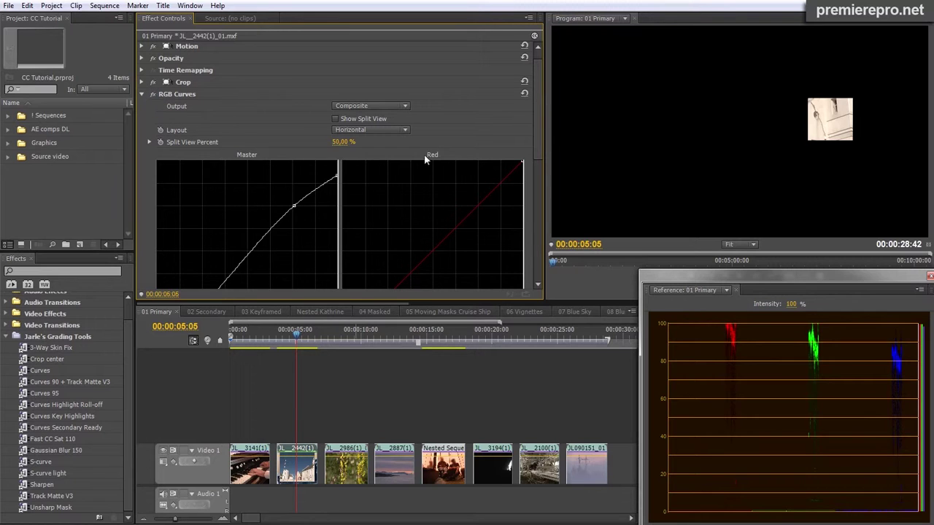
drag(538, 117, 542, 154)
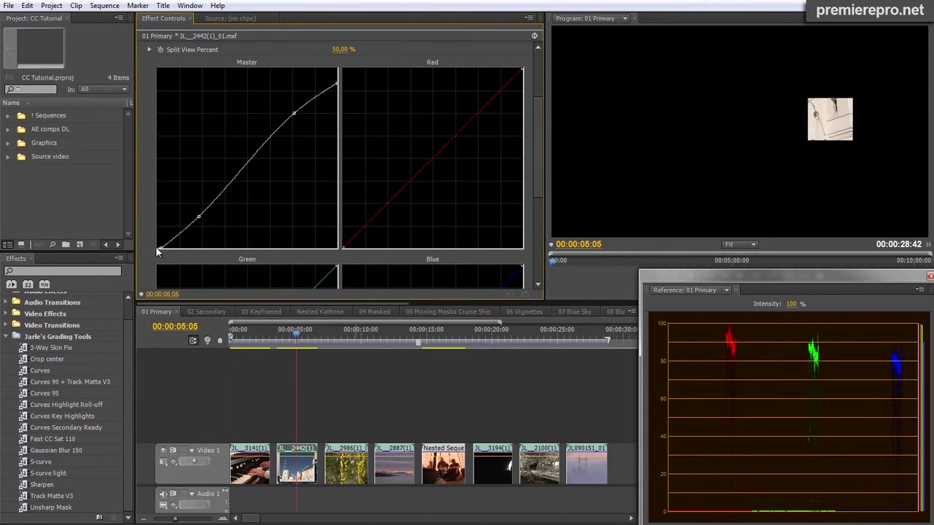
scroll(175, 219, up, 3)
- Toggle the first RGB Curves effect off and on to compare the uncropped lighthouse clip with and without it
click(153, 106)
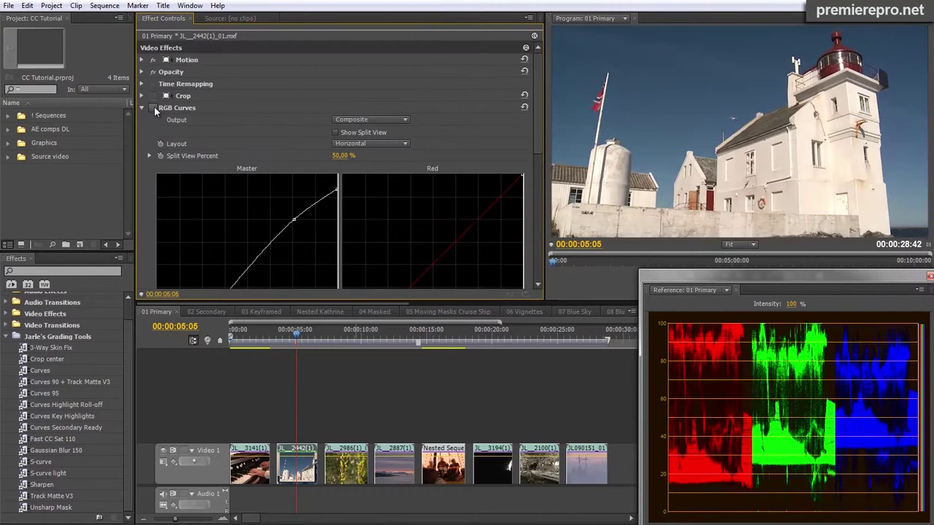
click(154, 106)
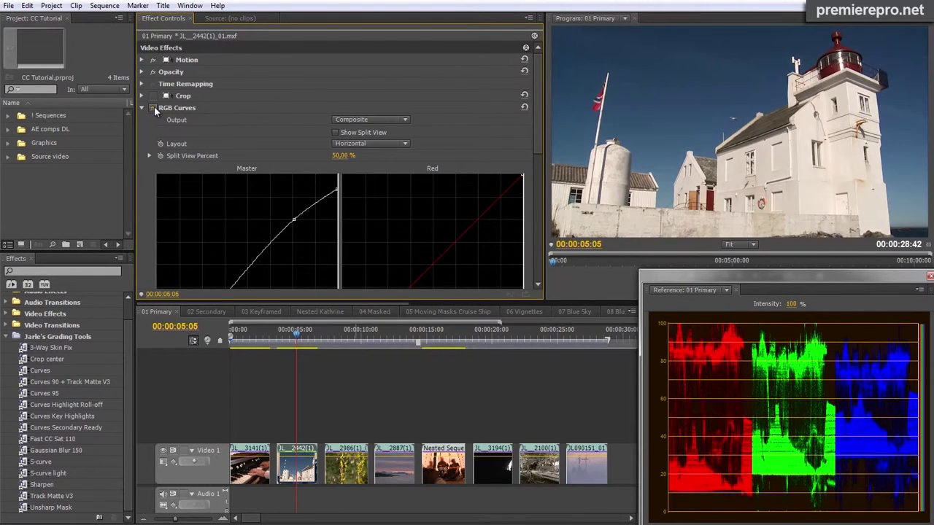
click(154, 106)
click(154, 107)
click(154, 106)
- Enable the lighthouse clip's second RGB Curves effect together with the first, toggling the second for comparison
drag(547, 120, 546, 214)
click(153, 271)
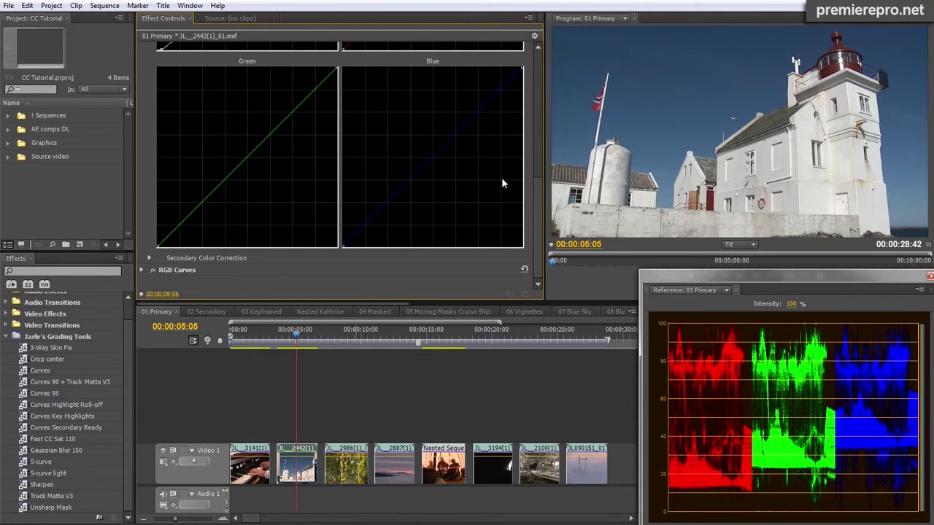
click(537, 184)
click(153, 108)
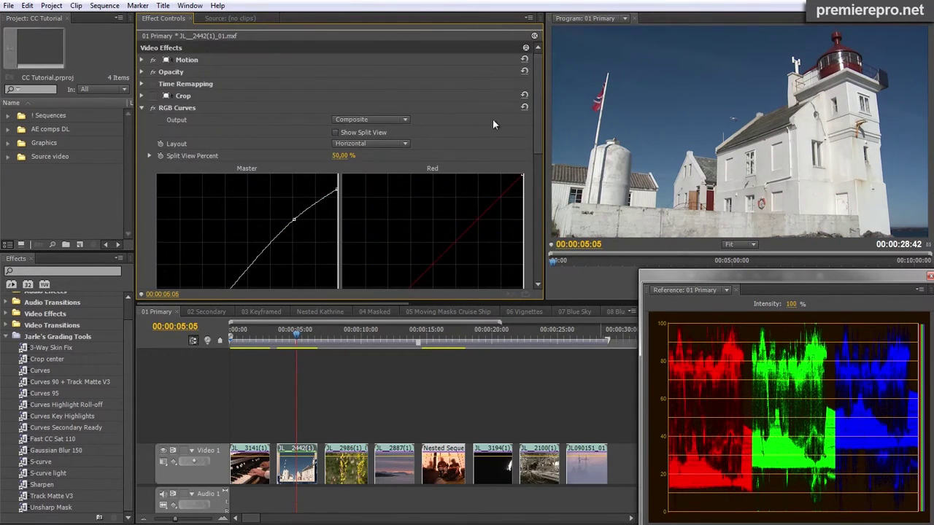
drag(539, 114, 539, 245)
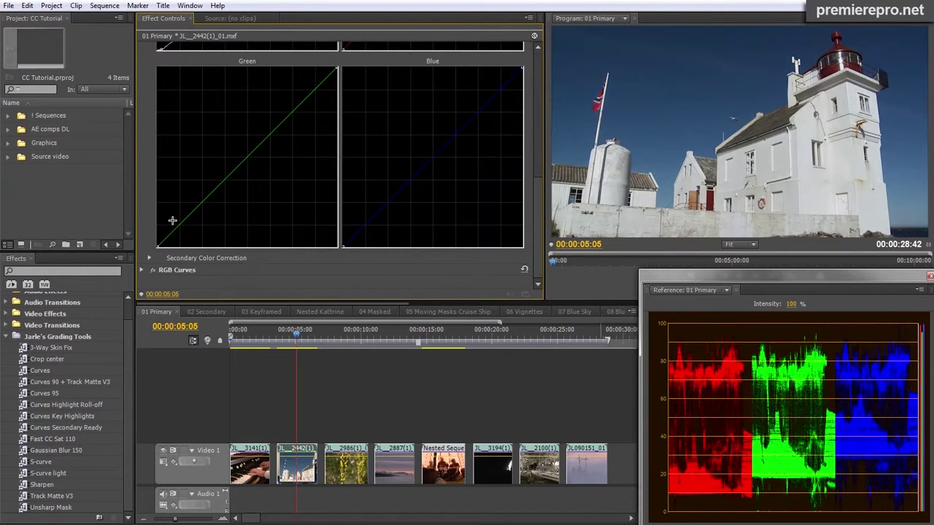
click(153, 270)
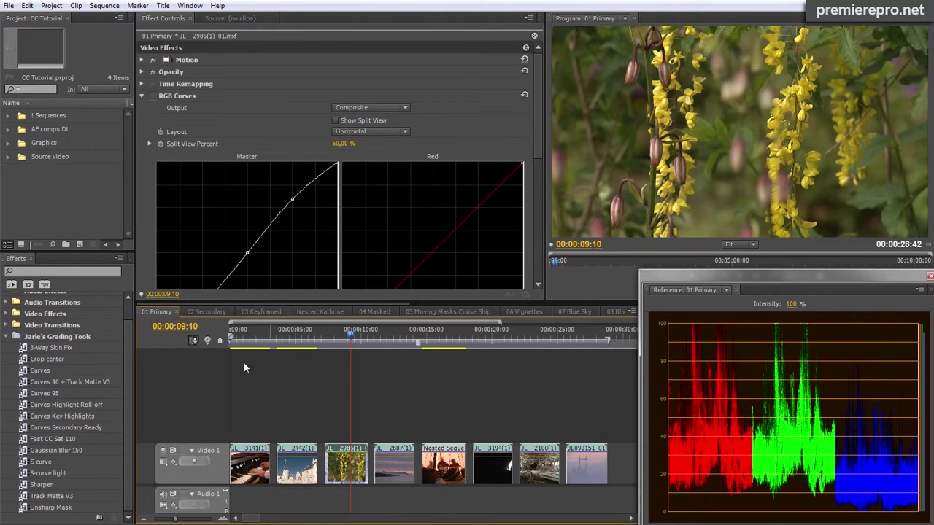
- Preview the RGB Curves effect on the yellow flower clip and delete it
click(154, 96)
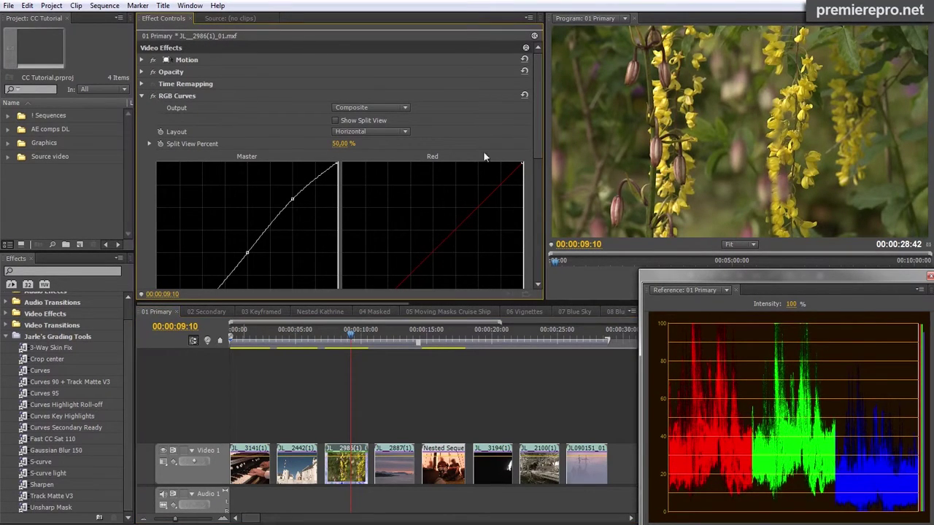
drag(539, 112, 180, 95)
key(Delete)
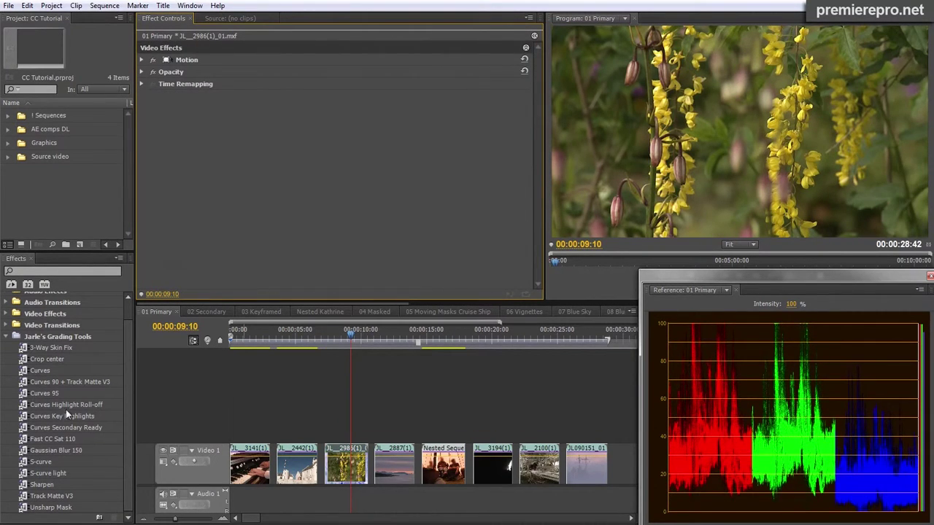
- Try building a gentle S-shape on the flower clip's Master curve with three points, using the Curves preset
drag(29, 376, 291, 198)
click(246, 251)
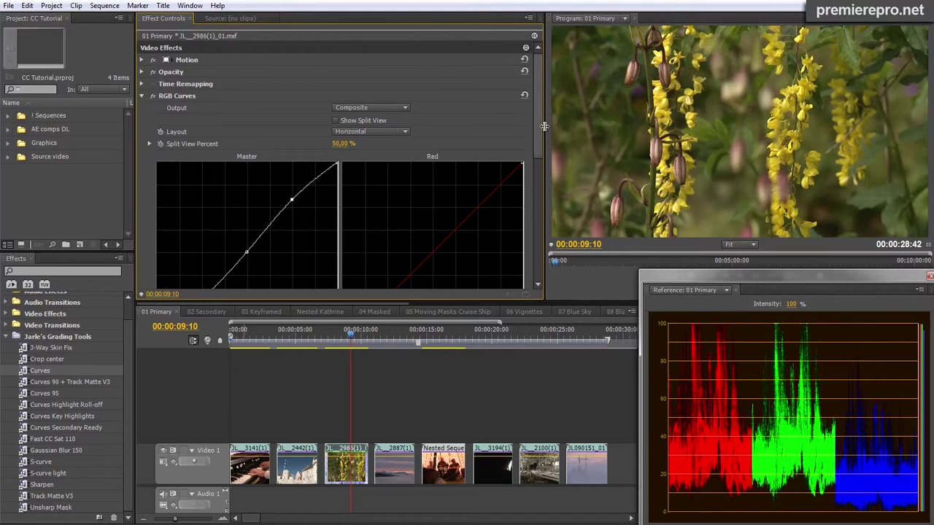
drag(538, 130, 539, 197)
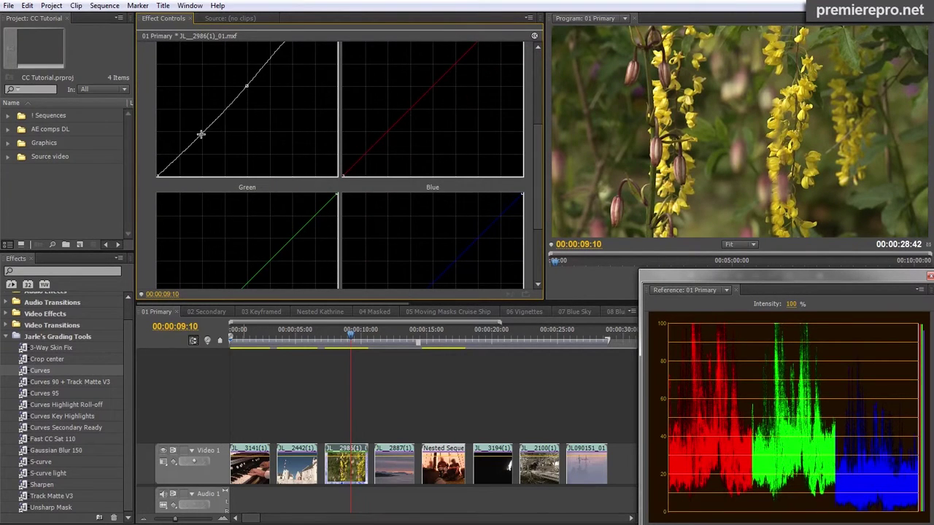
drag(202, 135, 200, 139)
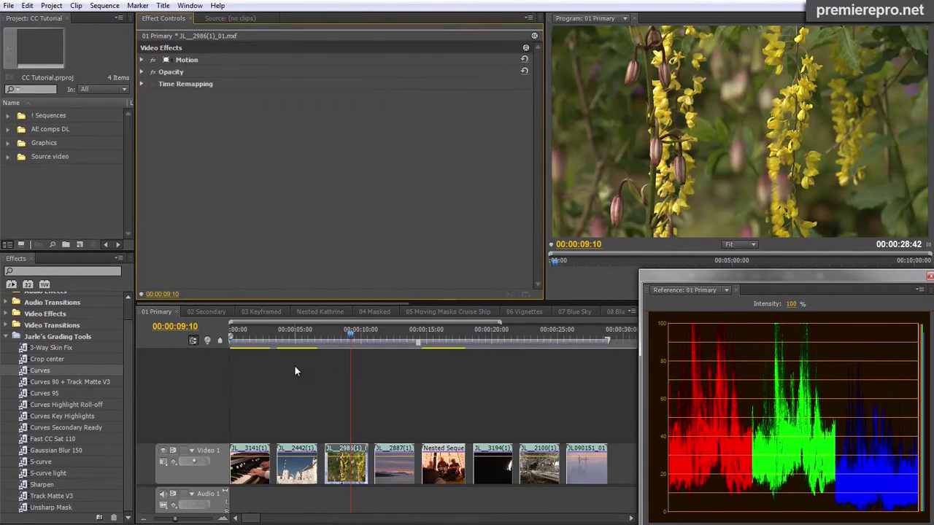
- Apply the S-curve light preset to the yellow flower clip
click(27, 474)
drag(26, 474, 298, 186)
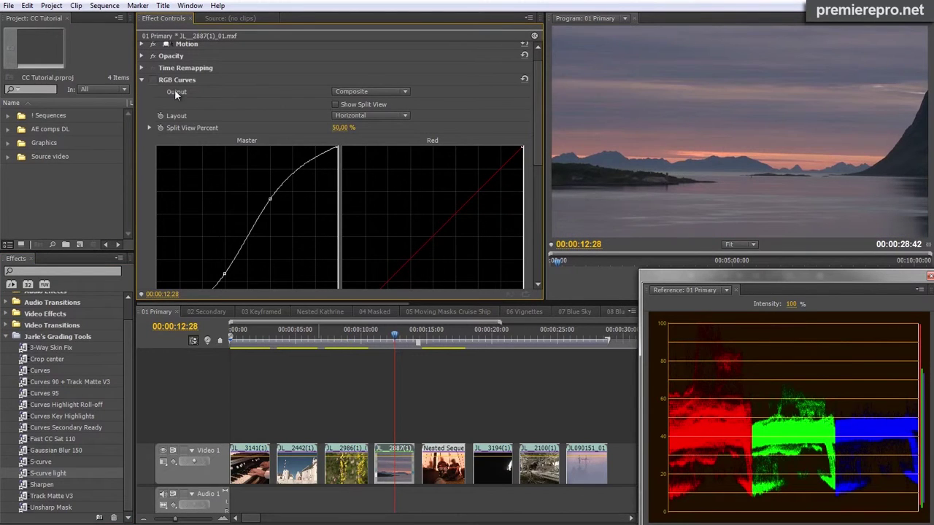
- Enable the RGB Curves effect on the sunset seascape clip
click(154, 79)
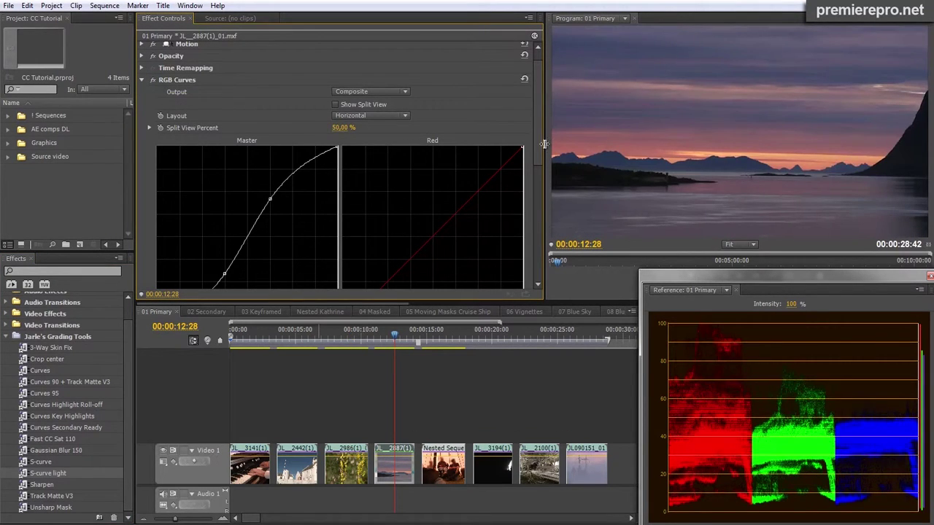
scroll(537, 134, up, 1)
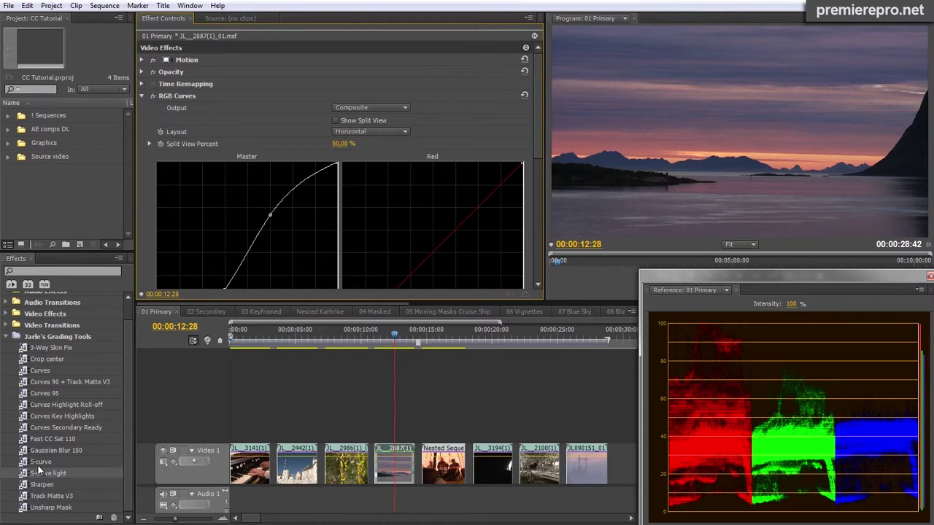
- Enable the RGB Curves and Fast Color Corrector effects on the nested tent clip, inspecting its individual channel curves
drag(37, 471, 425, 482)
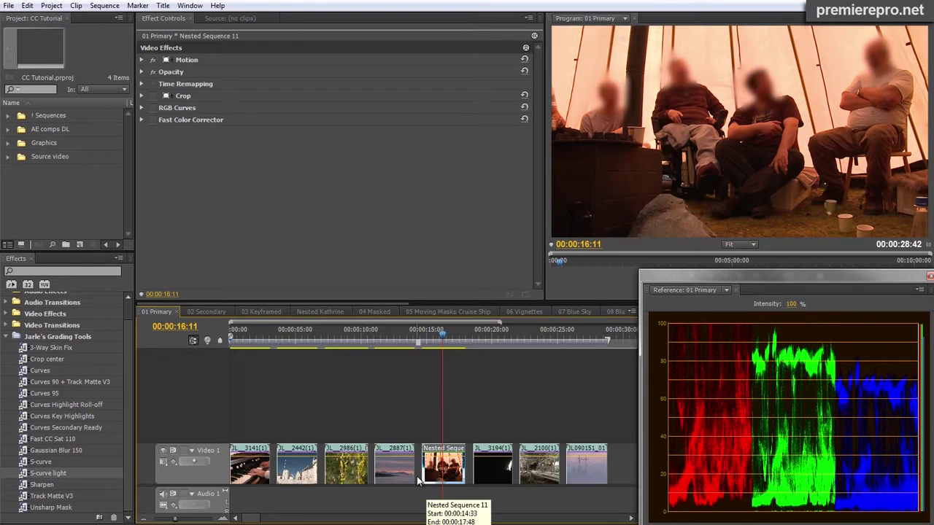
click(152, 107)
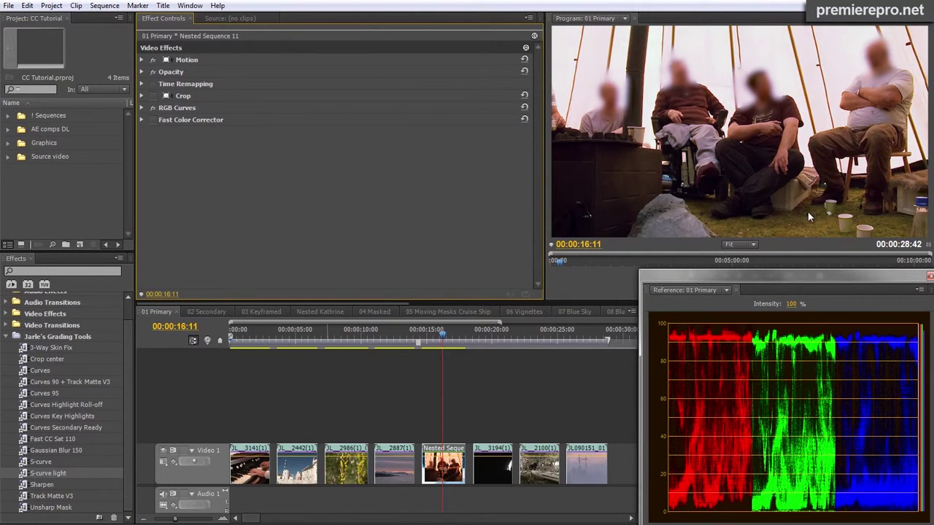
click(142, 108)
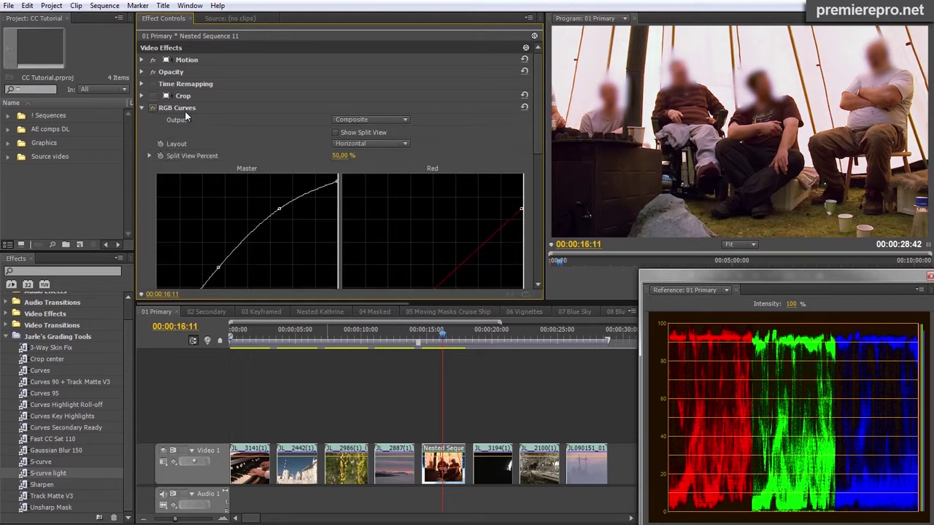
drag(540, 98, 553, 222)
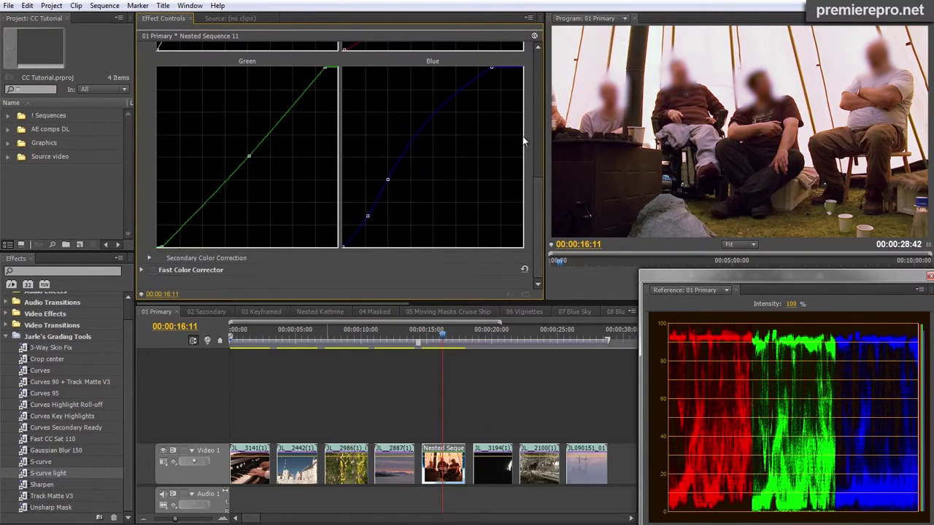
drag(537, 200, 539, 65)
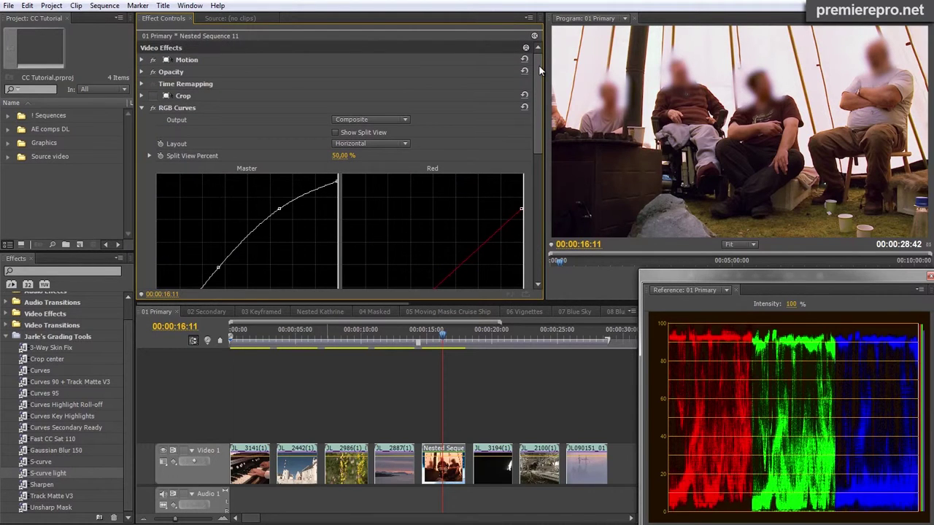
click(142, 108)
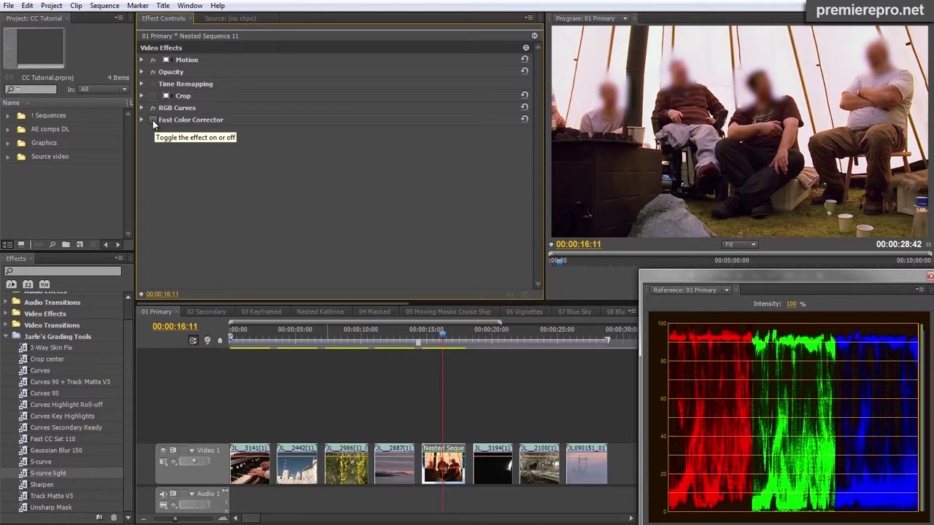
click(152, 120)
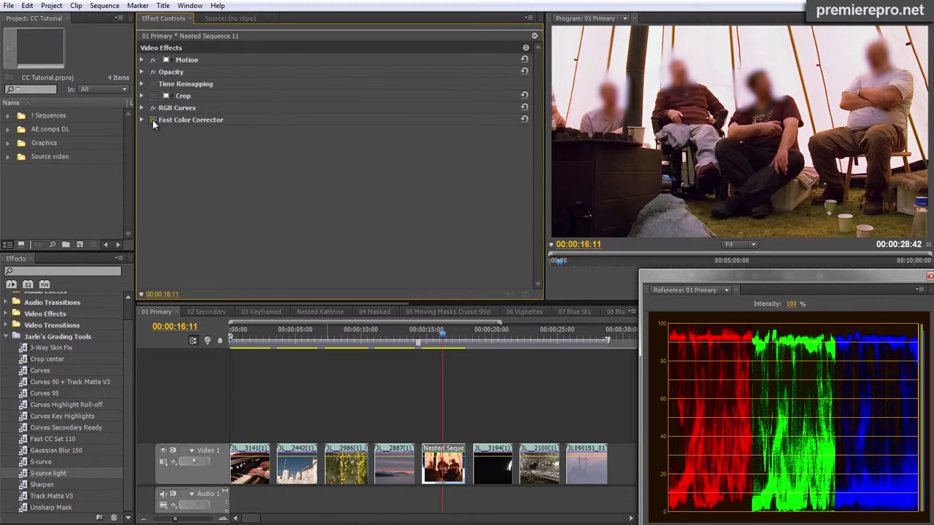
- Isolate the skin area of the nested tent clip with its Crop effect and switch the reference scope to Vectorscope
click(153, 95)
right_click(737, 367)
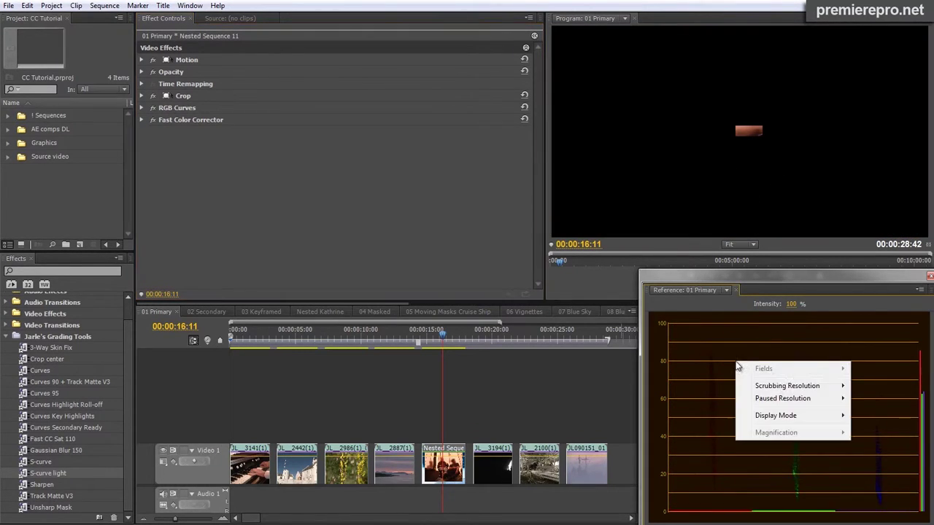
mouse_move(769, 416)
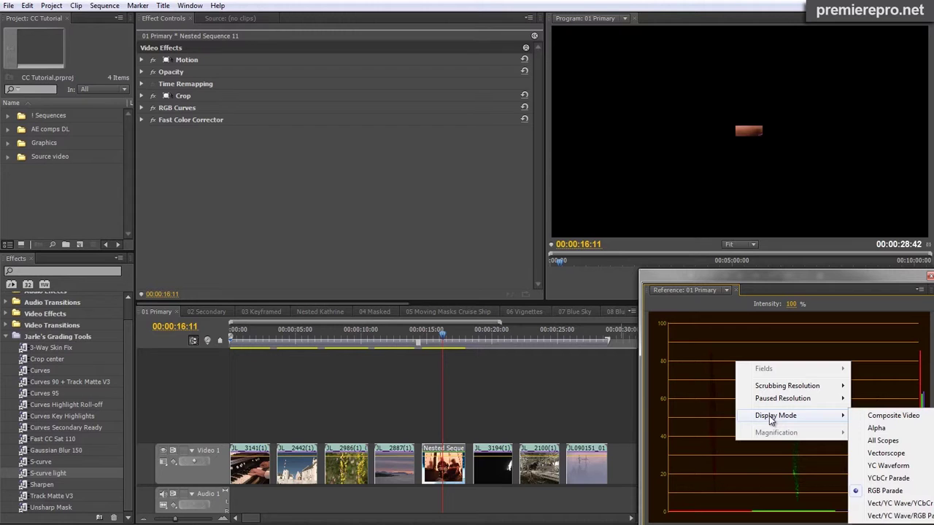
click(878, 453)
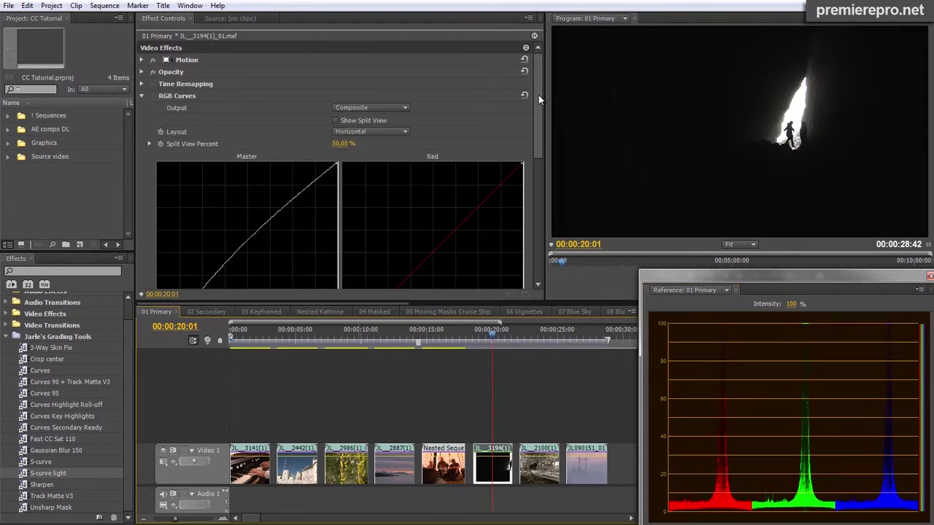
- Enable the RGB Curves effect on the dark cave clip, comparing the picture with and without the correction
mouse_move(538, 95)
mouse_down()
mouse_move(538, 127)
mouse_move(542, 111)
mouse_up()
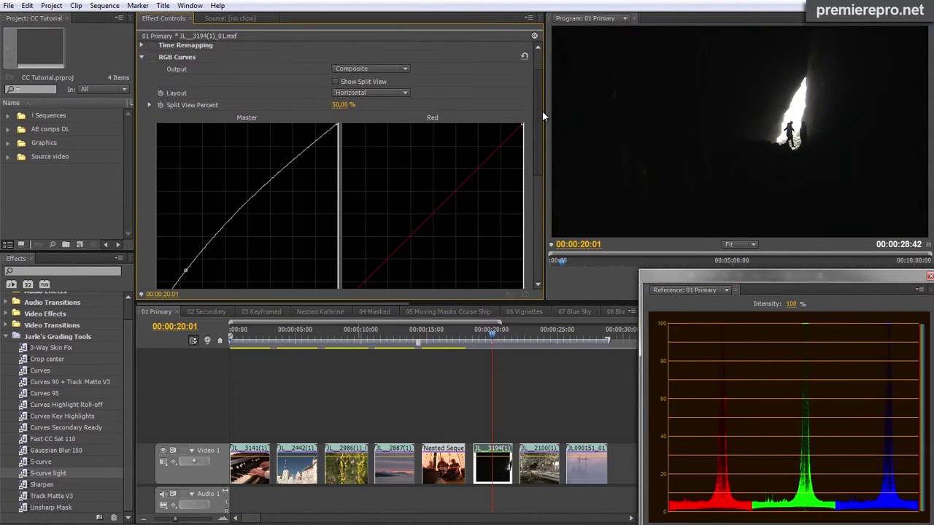
click(153, 56)
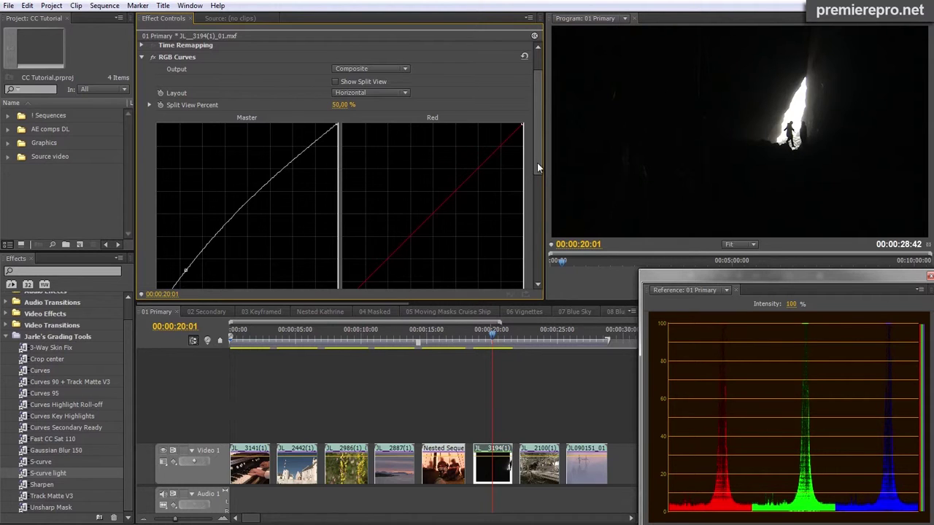
scroll(537, 162, down, 3)
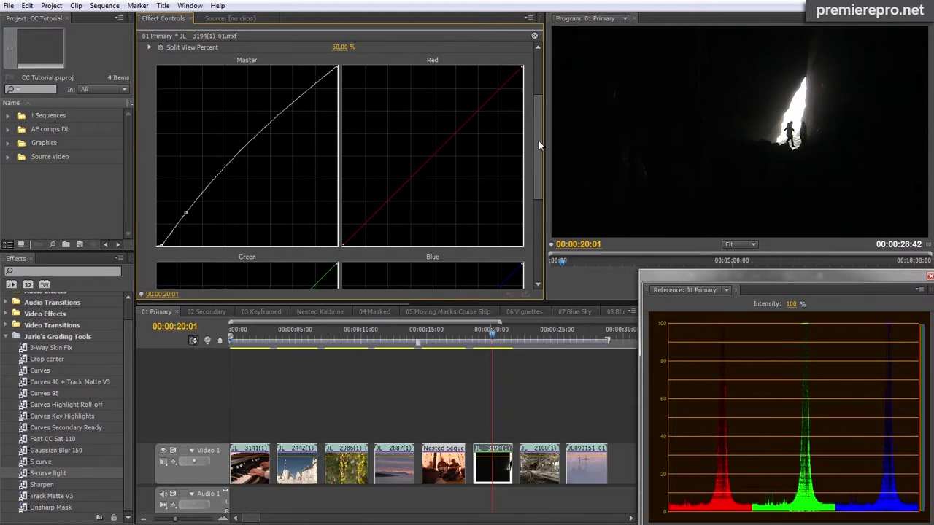
scroll(538, 141, up, 5)
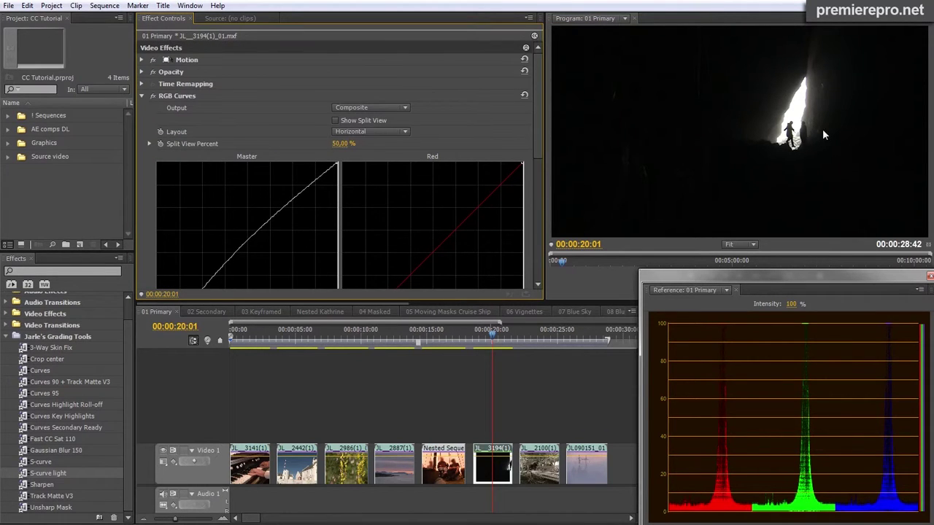
click(152, 99)
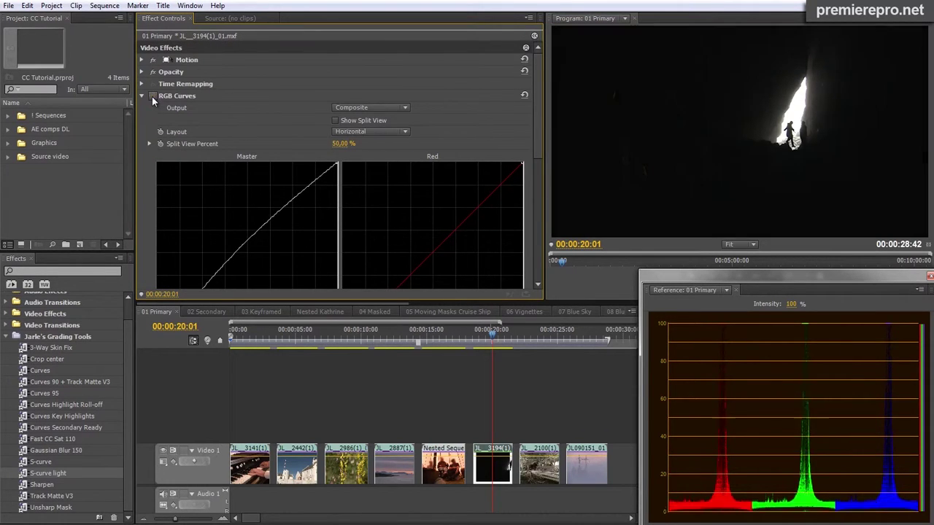
click(152, 99)
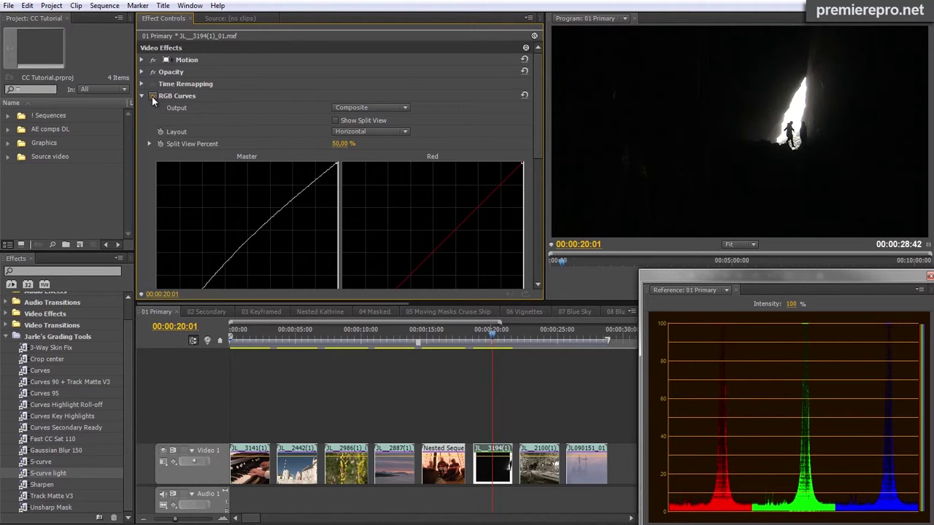
- Compare the old wooden sawmill clip with its RGB Curves effect on and off, and inspect the curves
click(537, 332)
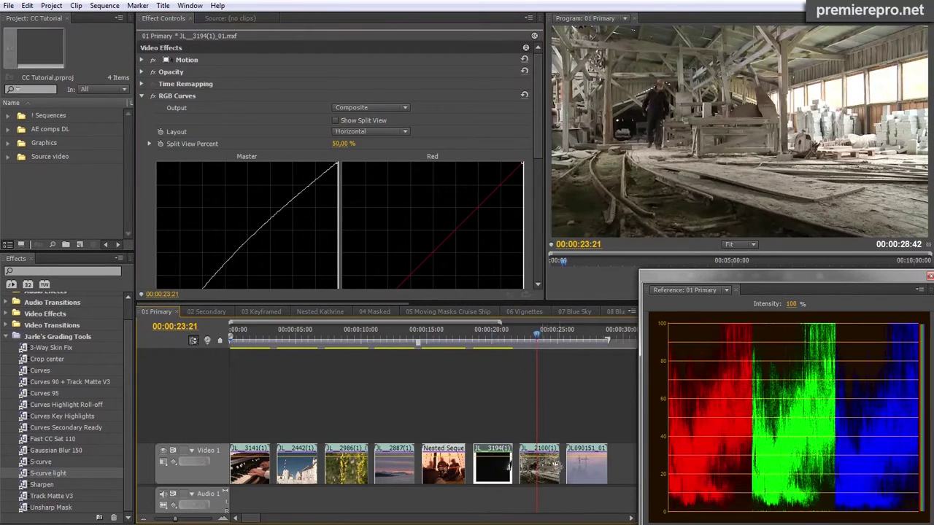
click(544, 473)
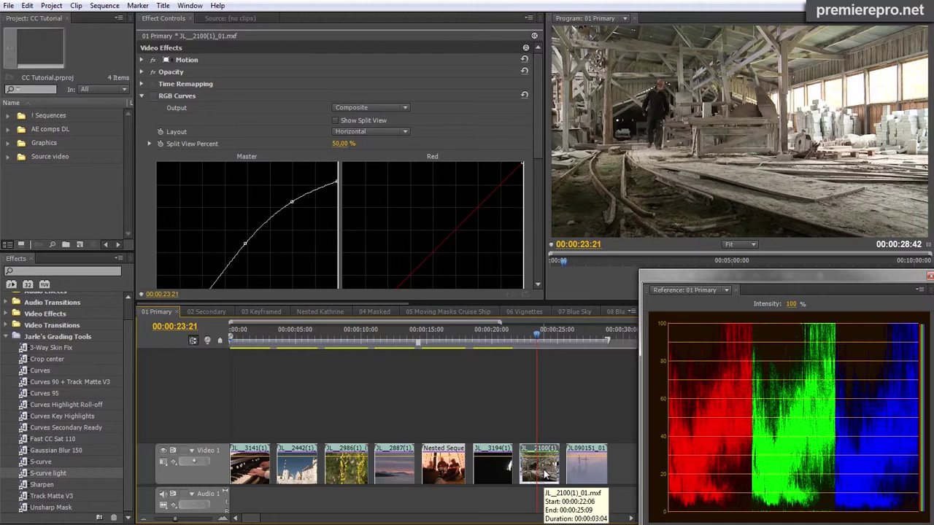
click(153, 98)
click(152, 98)
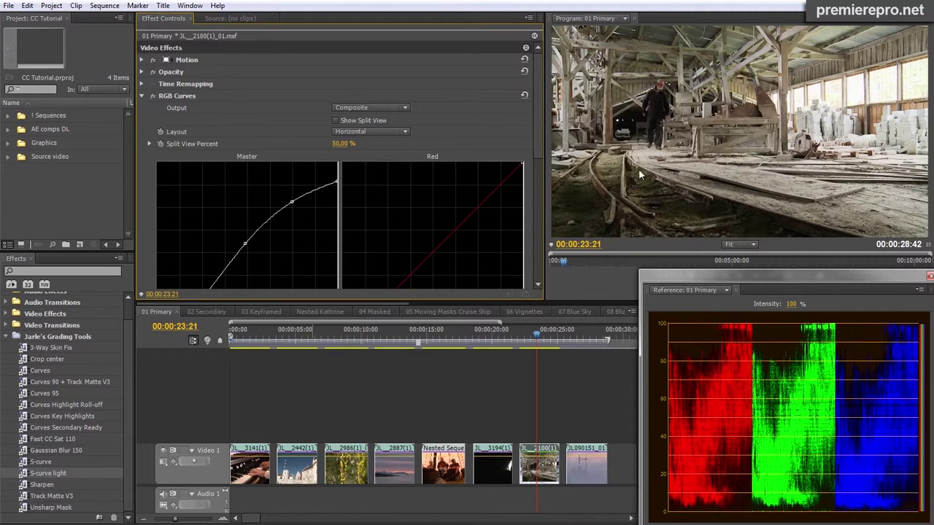
drag(537, 105, 538, 51)
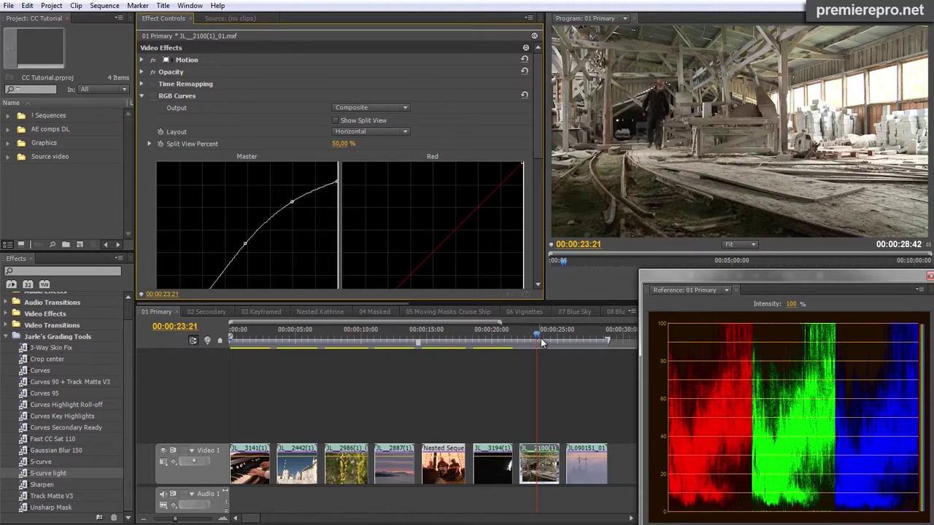
- Enable the Fast Color Corrector effect on the foggy power line clip at the end of the timeline
drag(541, 338, 579, 461)
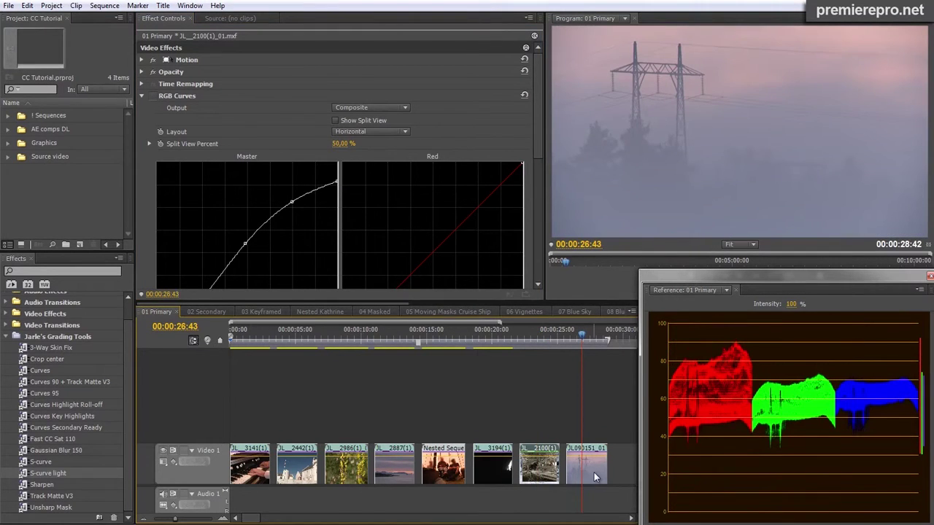
click(594, 472)
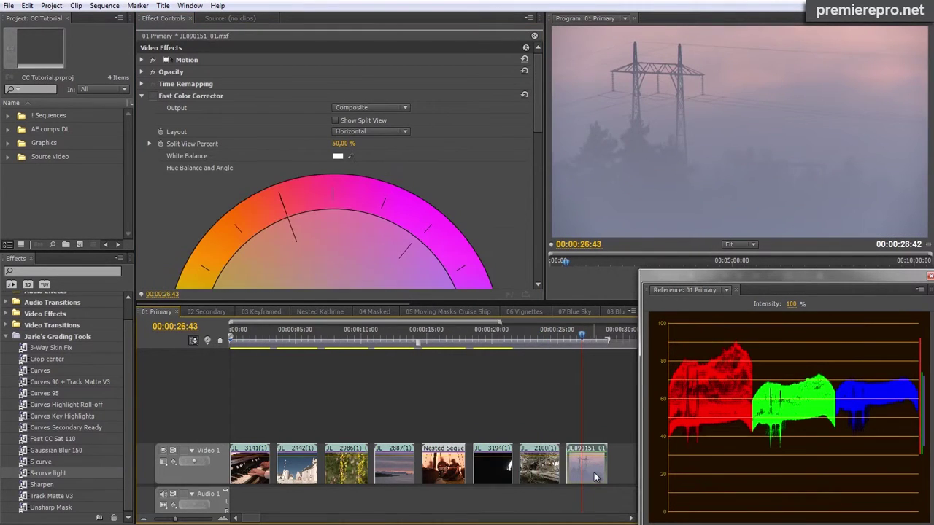
click(153, 96)
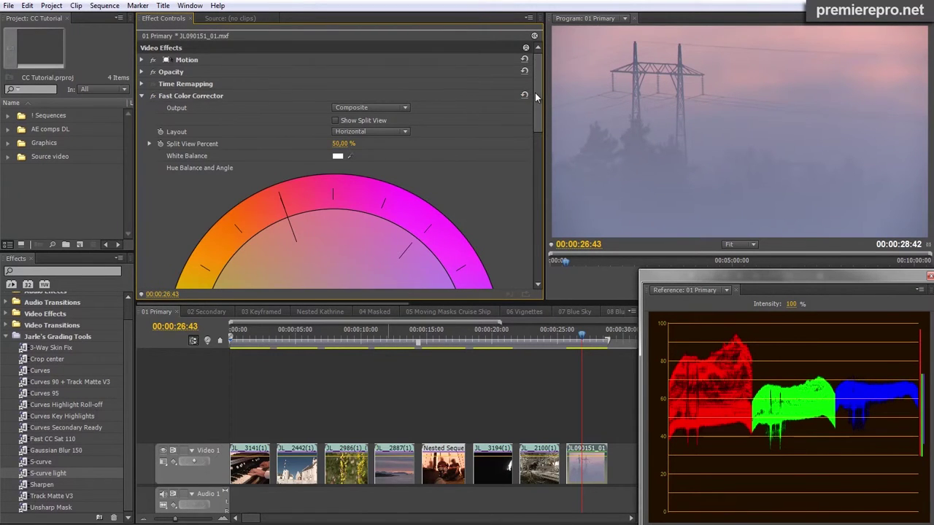
- Try stretching the power line clip's contrast with an input white level of 200.94 and a raised input black level, and undo both changes
drag(539, 97, 449, 184)
scroll(537, 206, down, 3)
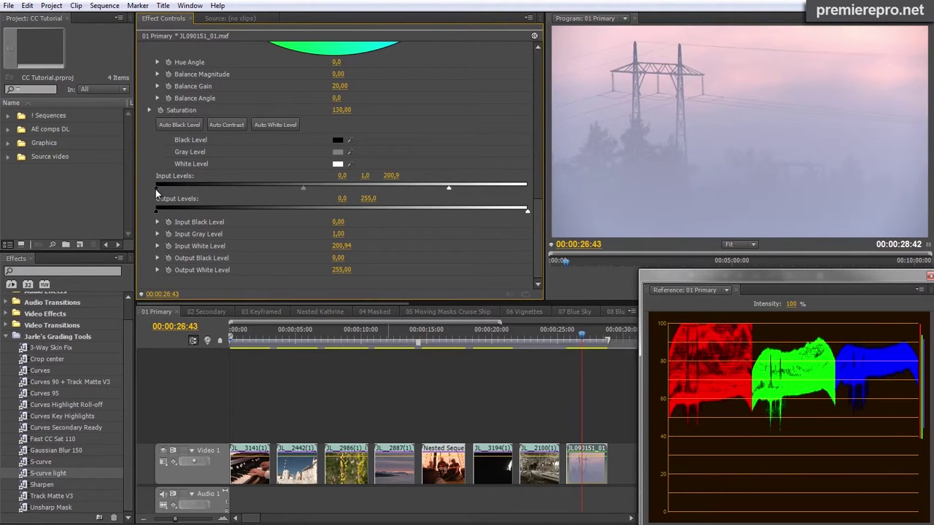
drag(155, 189, 239, 190)
drag(536, 216, 544, 60)
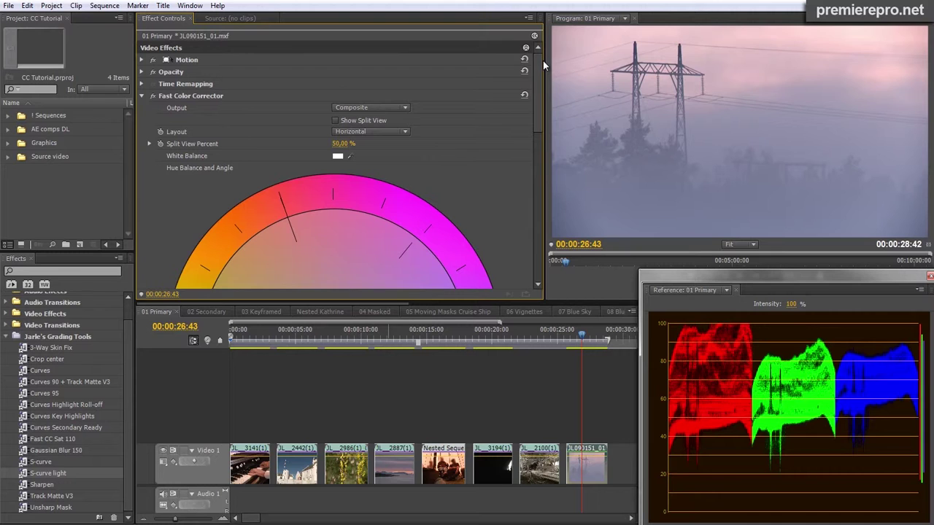
key(ctrl+z)
key(ctrl+z)
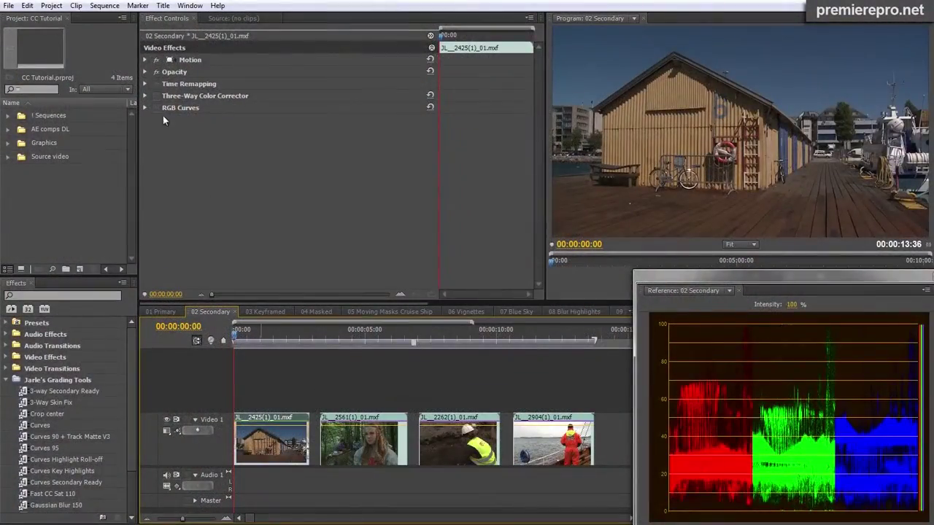
- Enable RGB Curves on the yellow warehouse clip and review the Secondary Color Correction ranges in its Three-Way Color Corrector
click(156, 108)
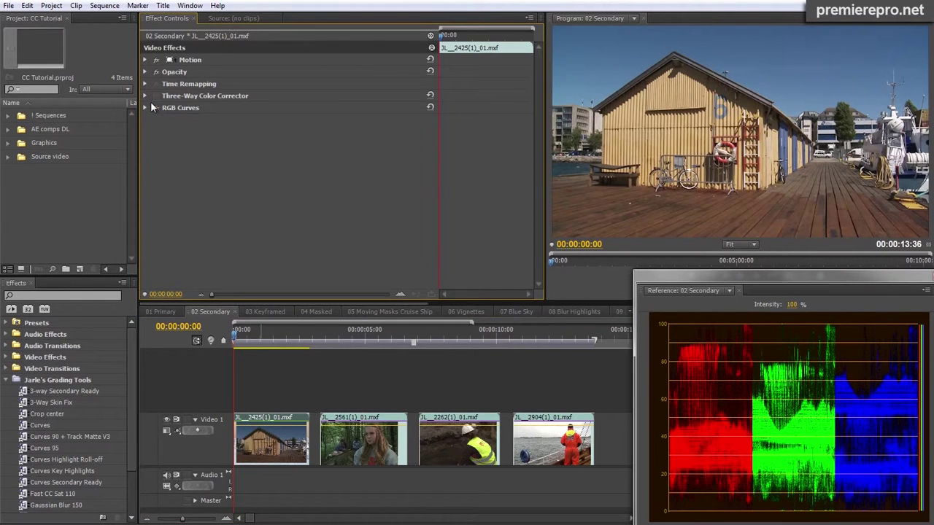
click(146, 96)
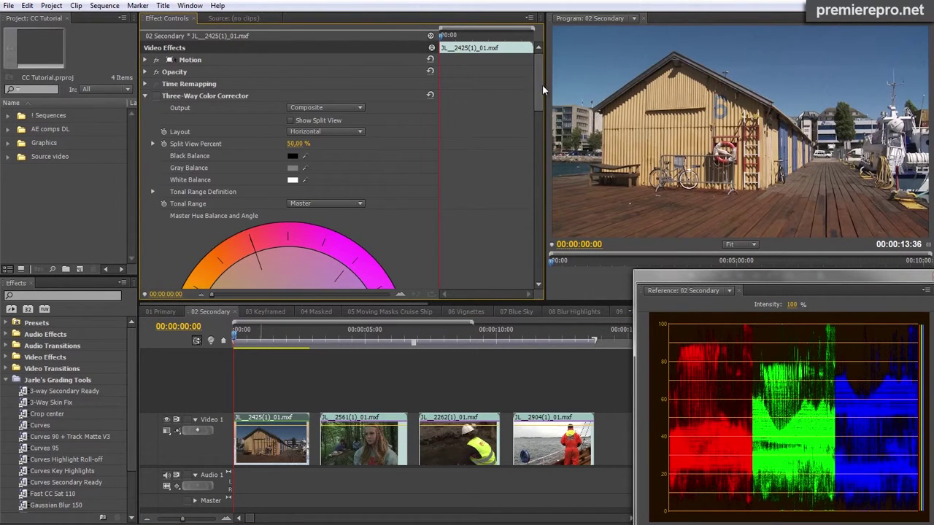
drag(536, 77, 535, 226)
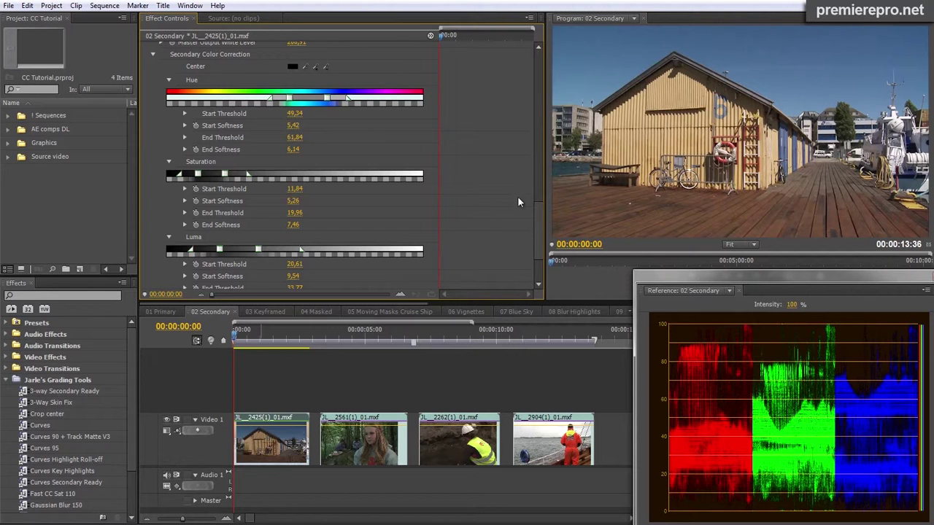
drag(539, 222, 545, 80)
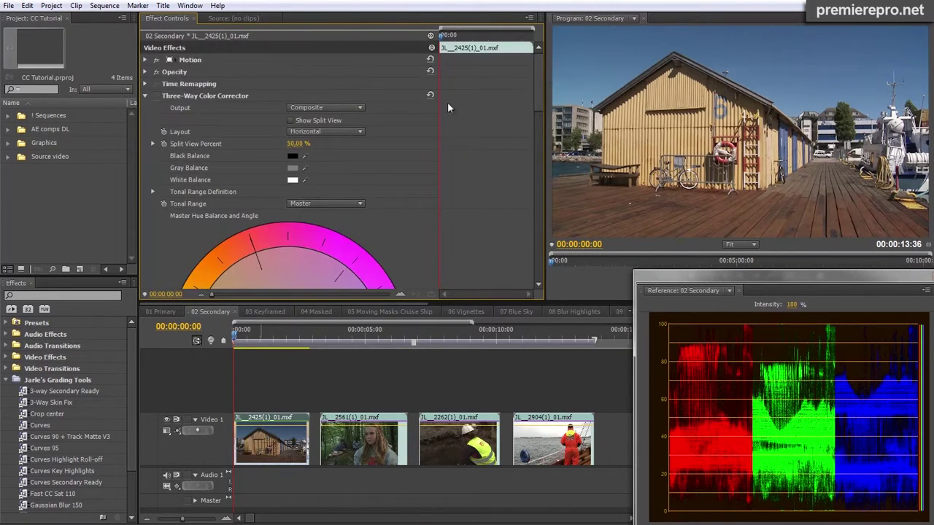
- Enable the warehouse clip's Three-Way Color Corrector, checking its selection with the Mask output before returning the output to Composite
click(343, 107)
click(314, 146)
click(156, 96)
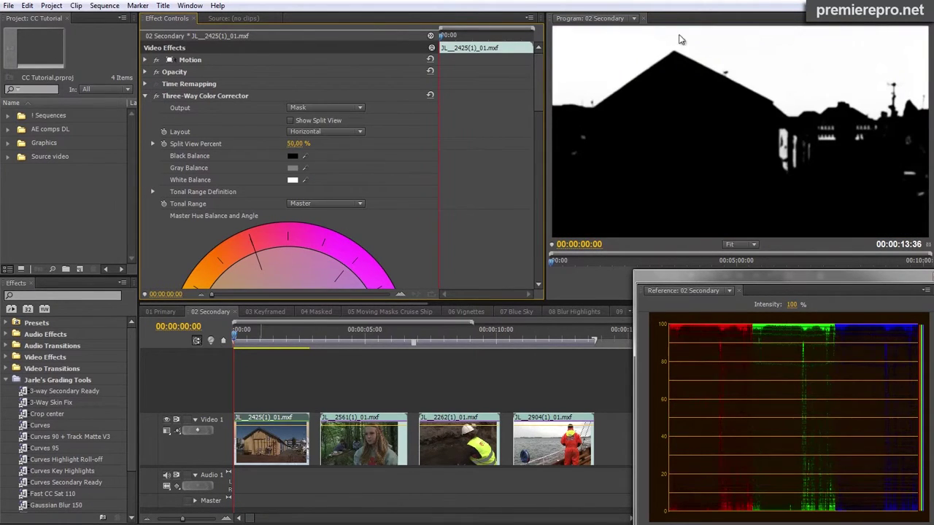
click(321, 108)
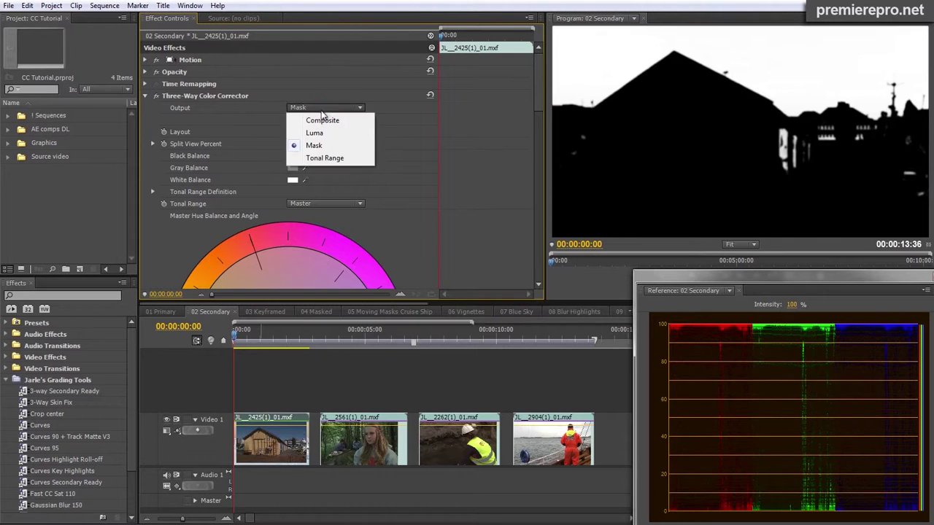
click(318, 121)
click(156, 95)
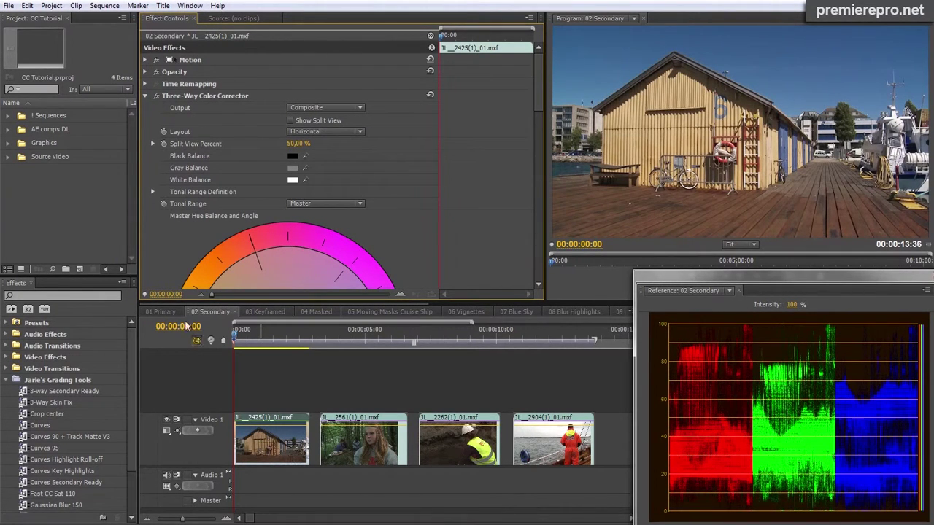
- Enable the RGB Curves and Three-Way Color Corrector effects on the forest clip with the girl
click(347, 334)
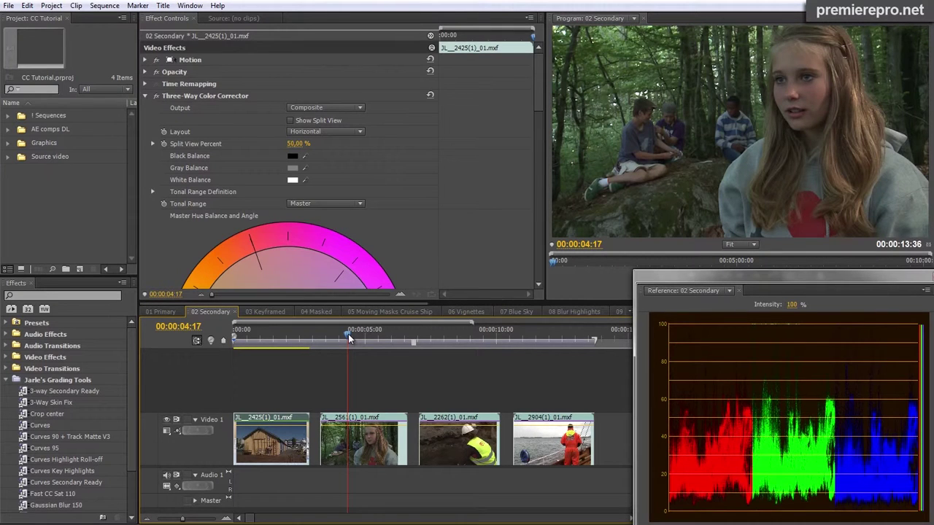
click(356, 445)
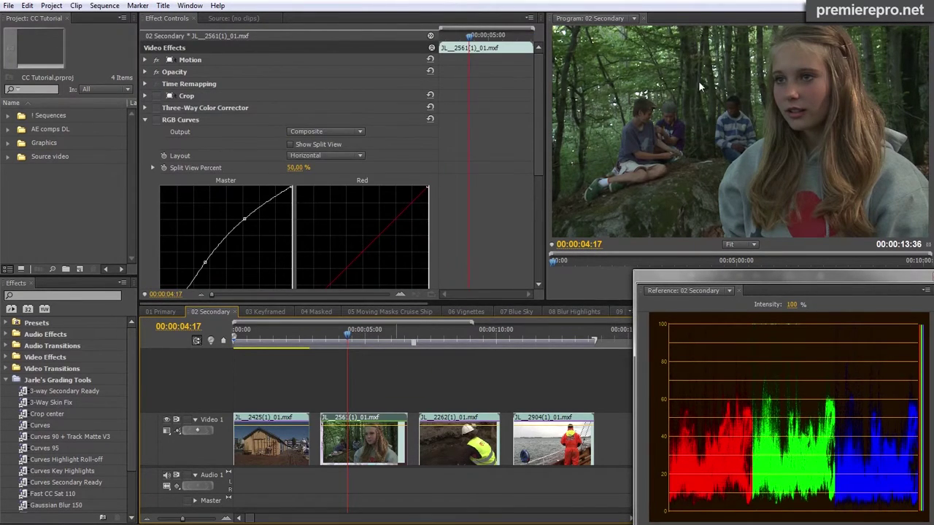
click(155, 120)
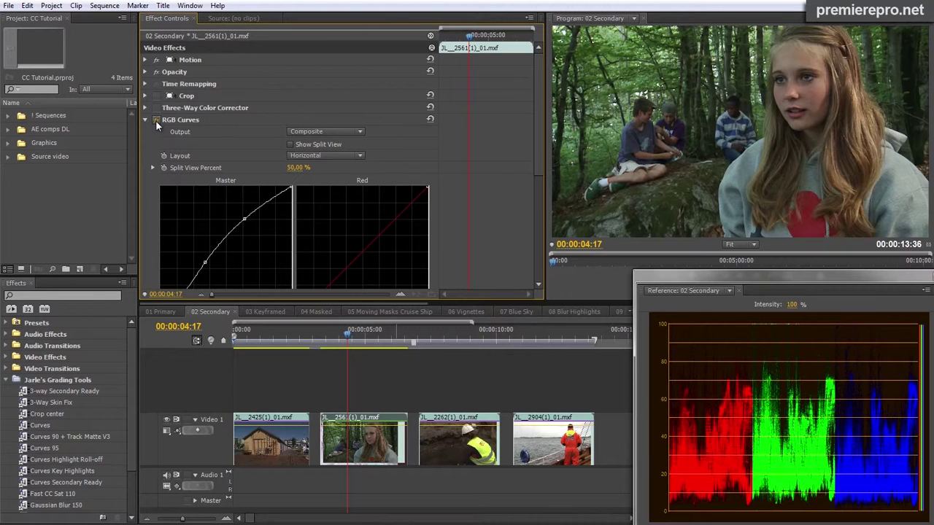
click(145, 108)
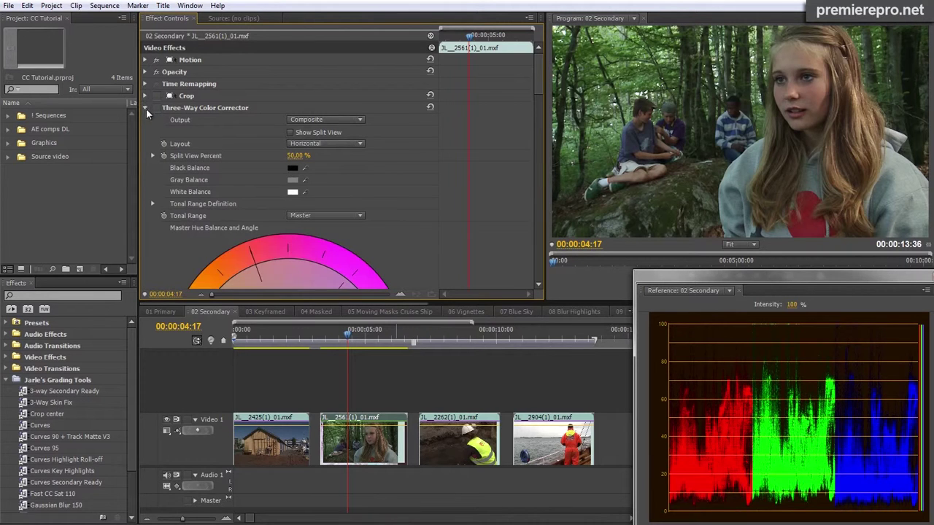
click(156, 108)
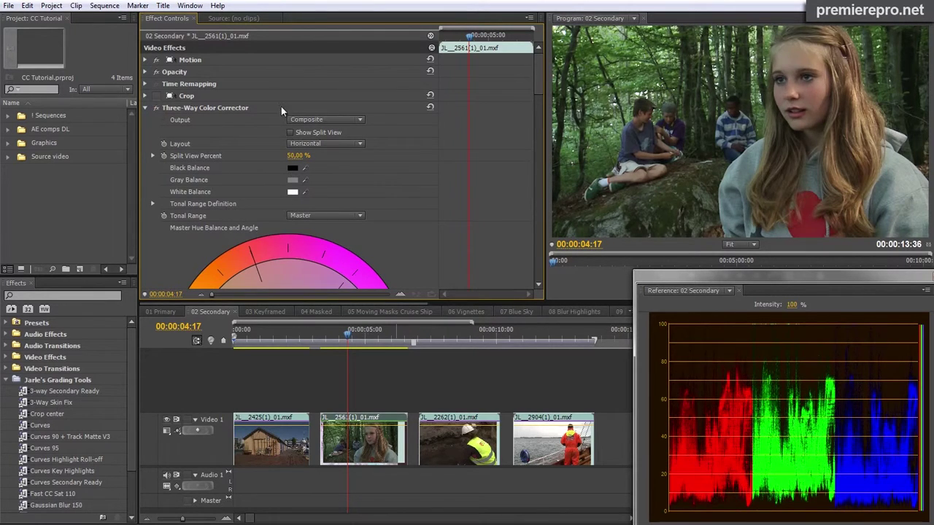
- Check the forest clip's secondary skin selection with the Three-Way Color Corrector's Mask output, and return the output to Composite
click(331, 119)
click(324, 156)
drag(540, 81, 539, 57)
click(326, 119)
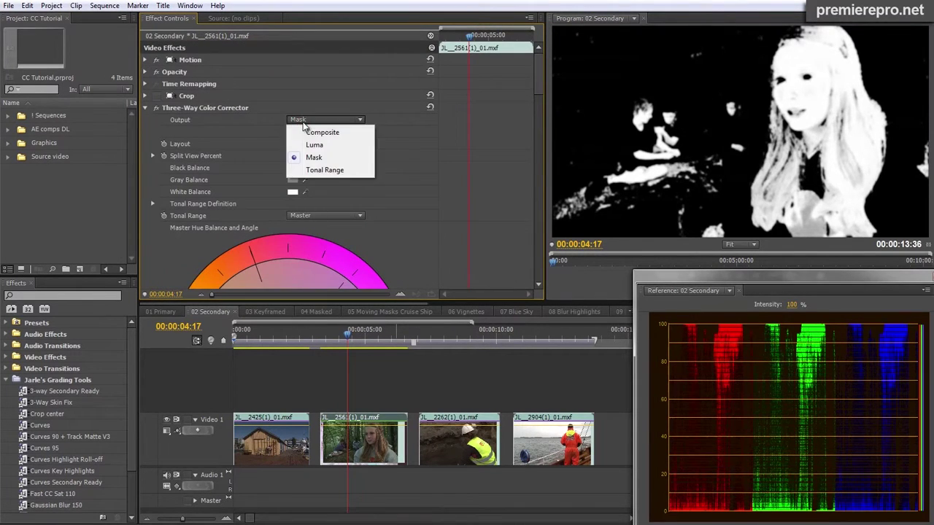
click(312, 133)
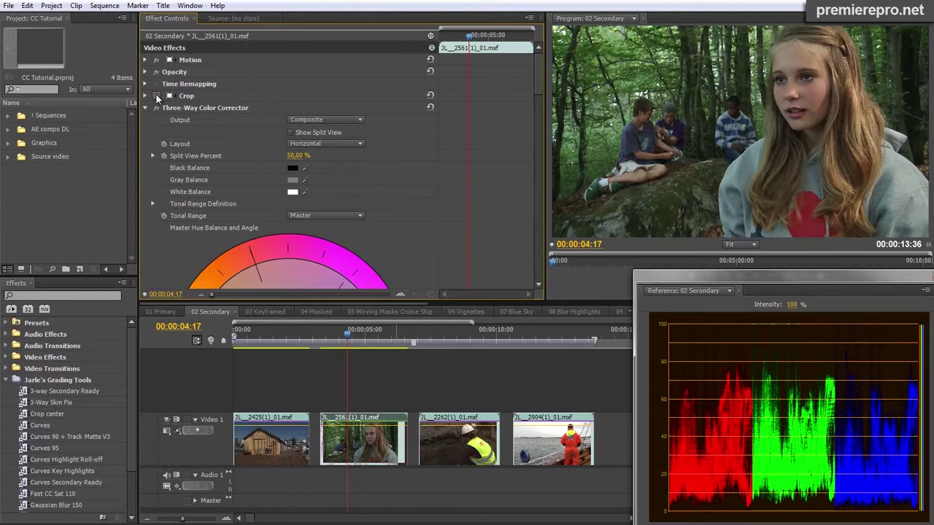
- Isolate the girl's facial skin with the forest clip's Crop effect and switch the reference scope to Vectorscope
click(156, 96)
right_click(728, 369)
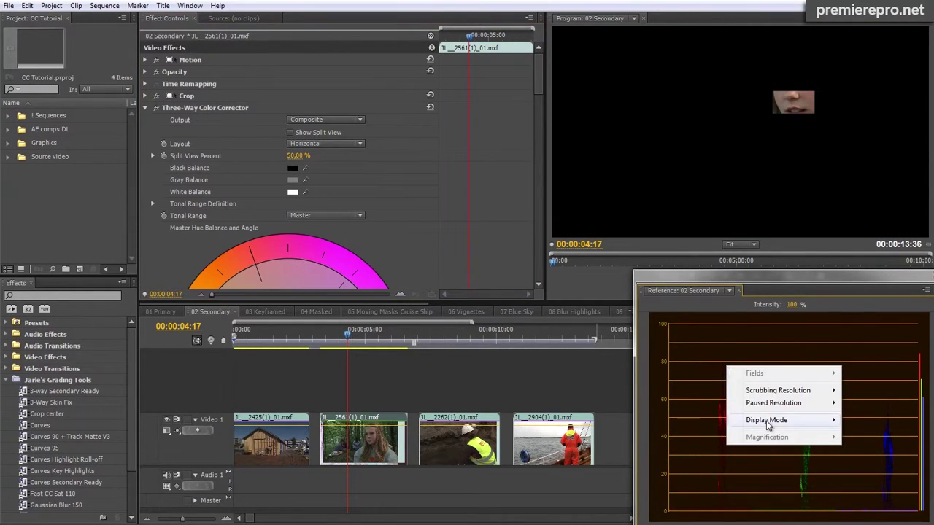
mouse_move(767, 423)
click(857, 458)
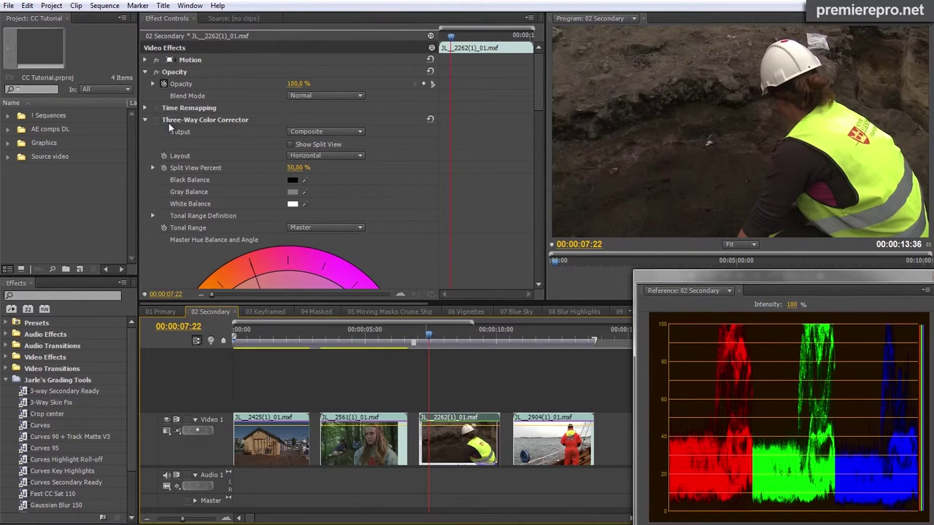
- Enable the Three-Way Color Corrector on the white-helmet worker clip and review its master balance, saturation and output level settings
click(155, 119)
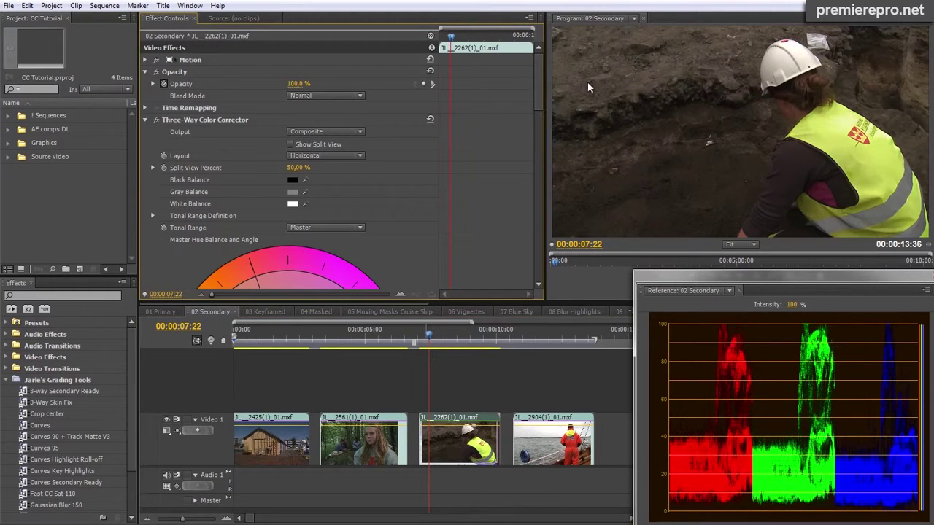
drag(534, 81, 541, 180)
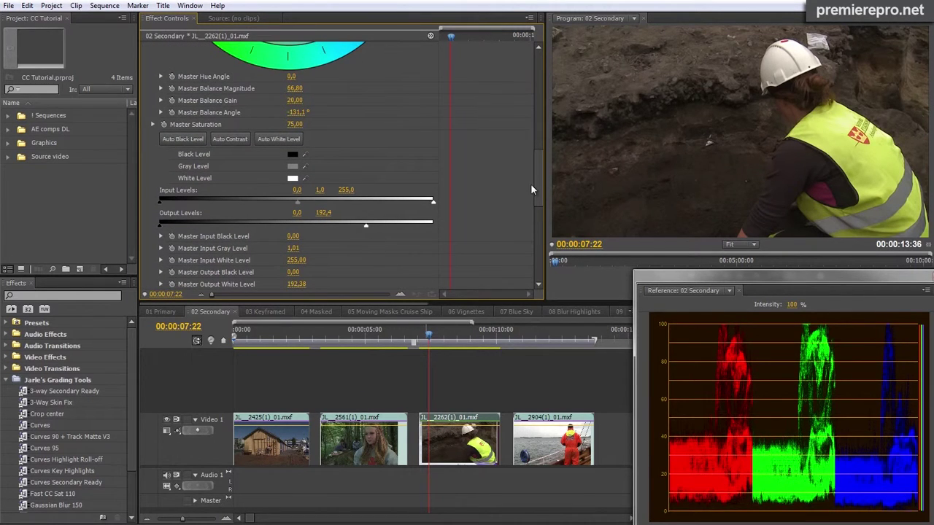
drag(541, 178, 532, 136)
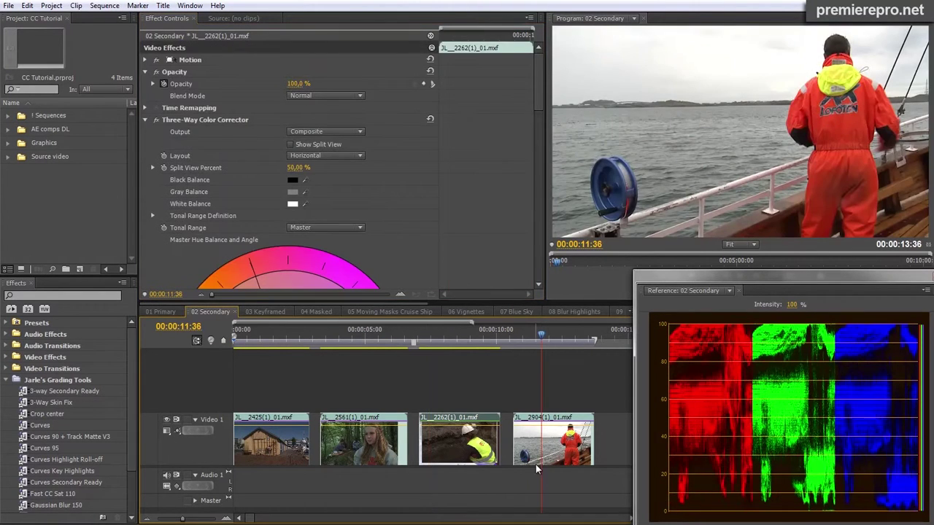
- Enable RGB Curves on the boat clip, expand the effect to show its Master curve, and advance the playhead to 00:00:11:38
click(533, 448)
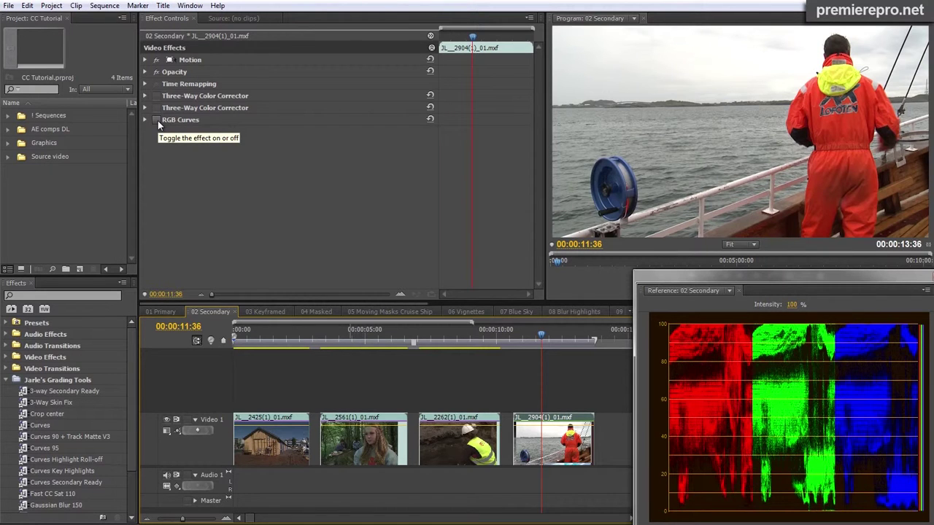
click(157, 120)
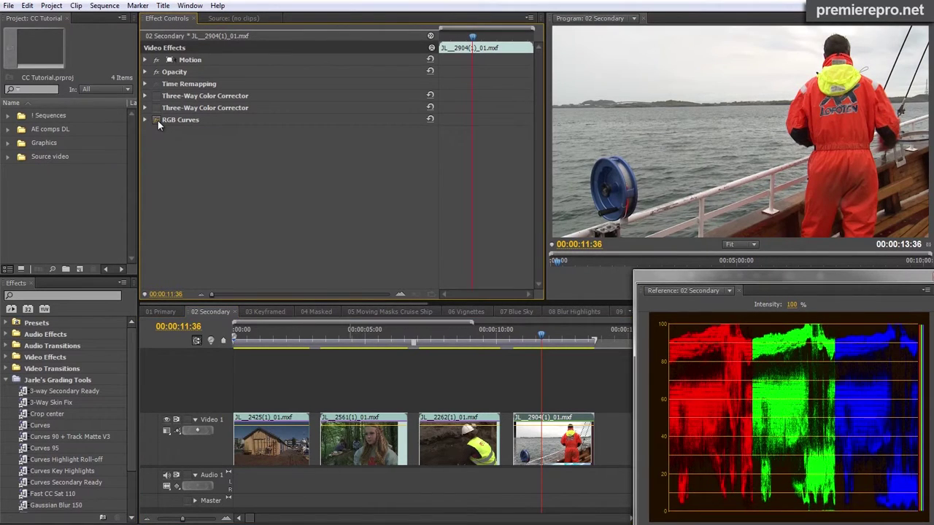
click(145, 119)
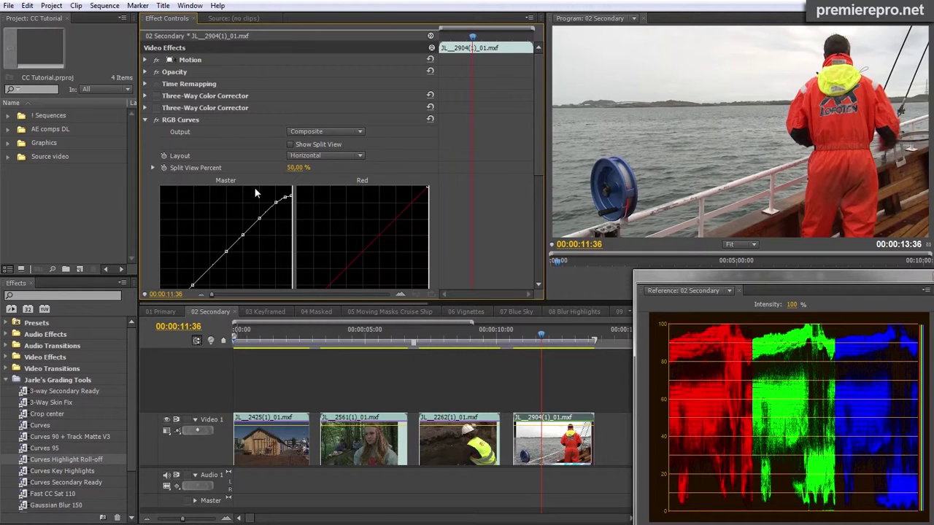
key(Right)
key(Right)
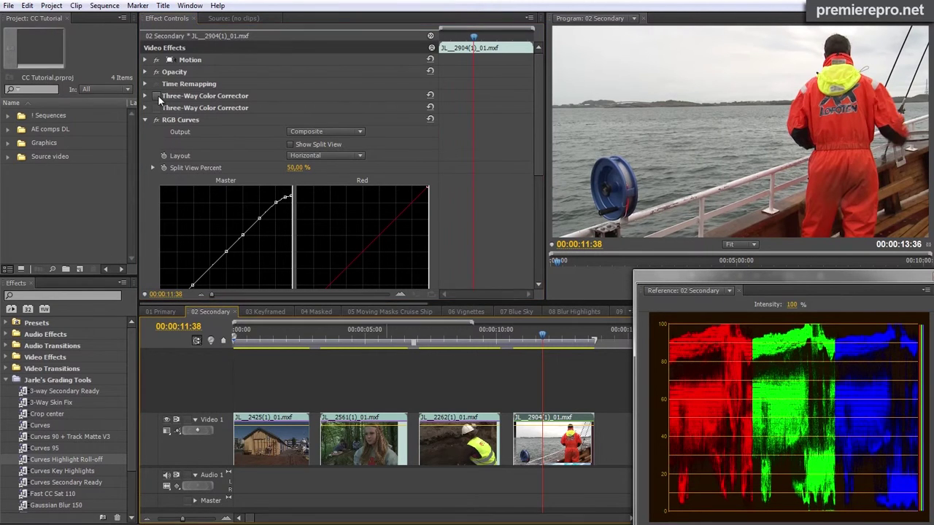
- Enable the boat clip's first Three-Way Color Corrector and review its secondary hue selection of the yellows
drag(156, 105, 155, 102)
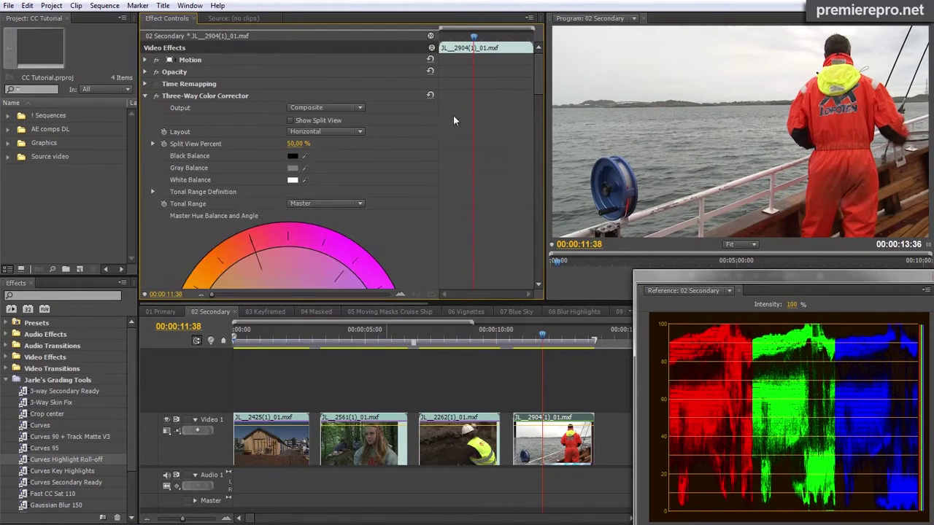
drag(536, 77, 550, 166)
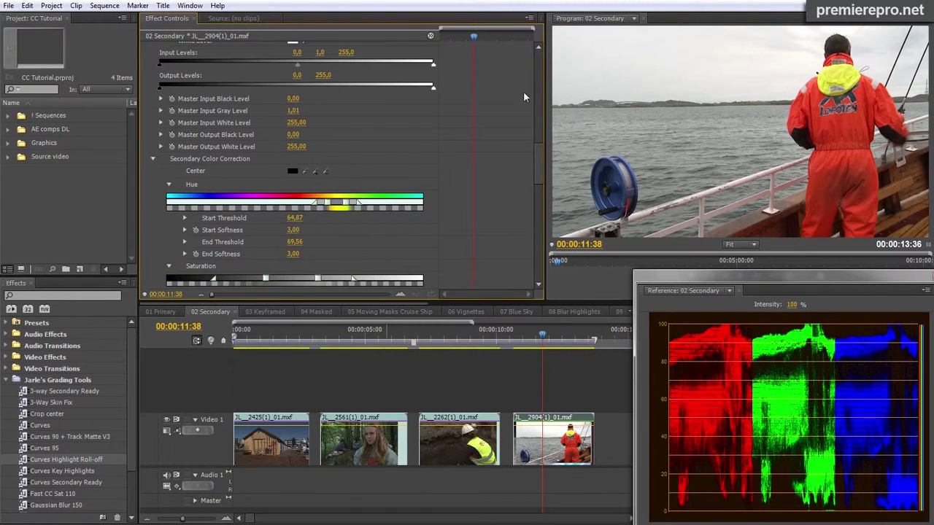
drag(541, 160, 539, 52)
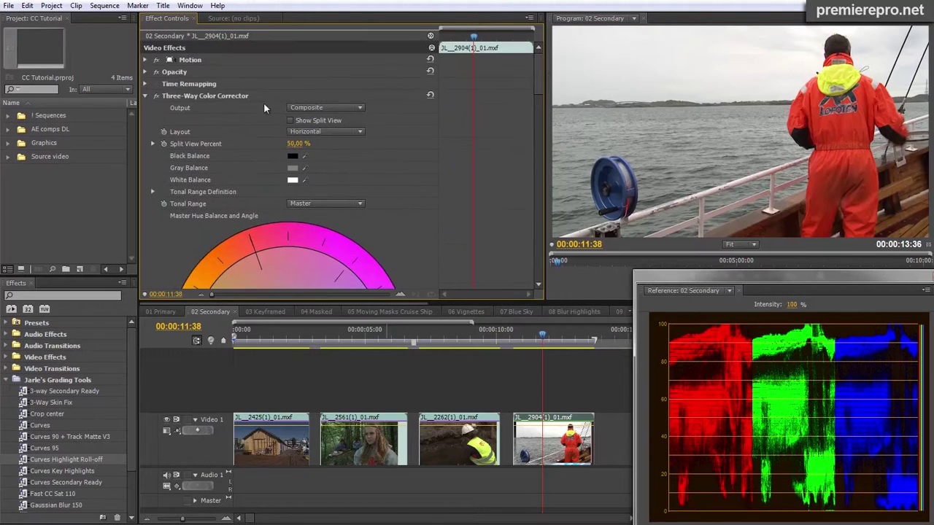
click(147, 96)
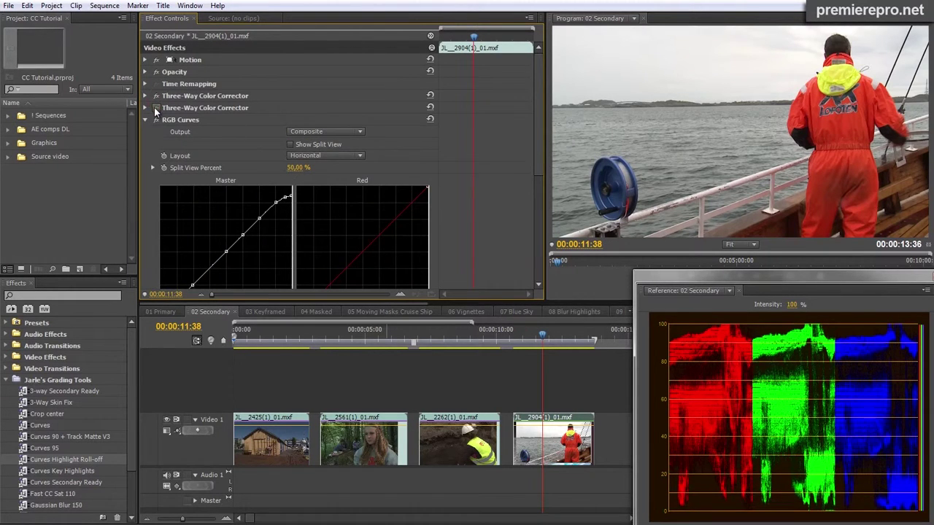
- Enable the boat clip's second Three-Way Color Corrector and review its secondary hue, saturation and luma ranges for the red suit
click(146, 108)
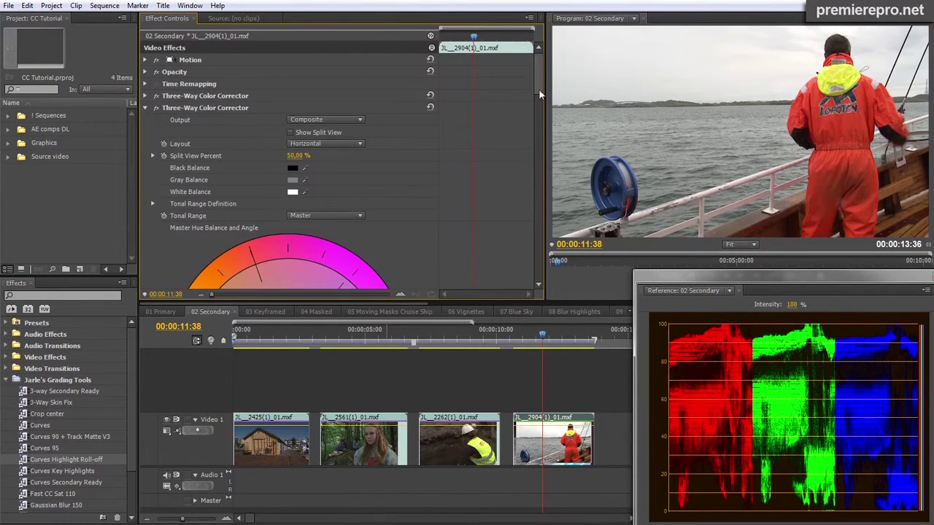
drag(539, 79, 544, 200)
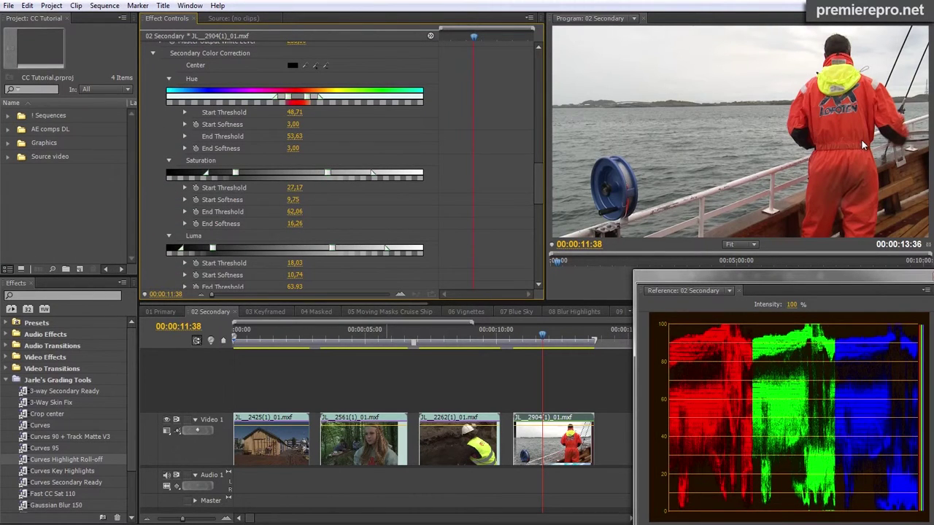
drag(543, 183, 537, 68)
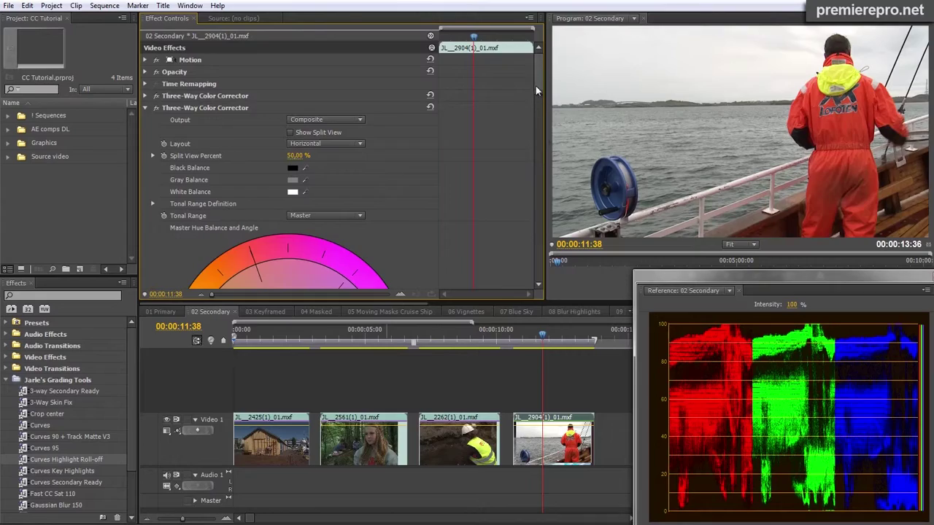
drag(535, 85, 540, 151)
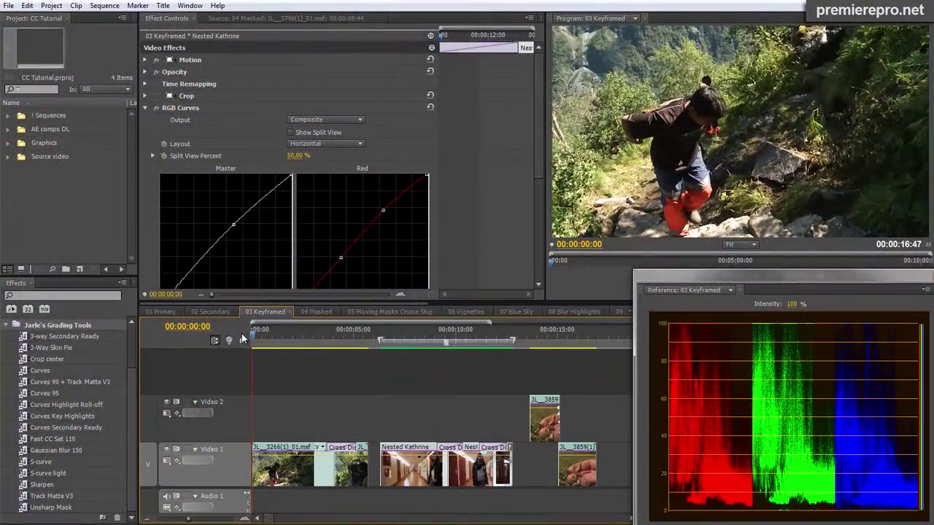
- Play the hillside shot in the 03 Keyframed sequence, and inspect the effects of the first hillside clip and both nested corridor clips
key(space)
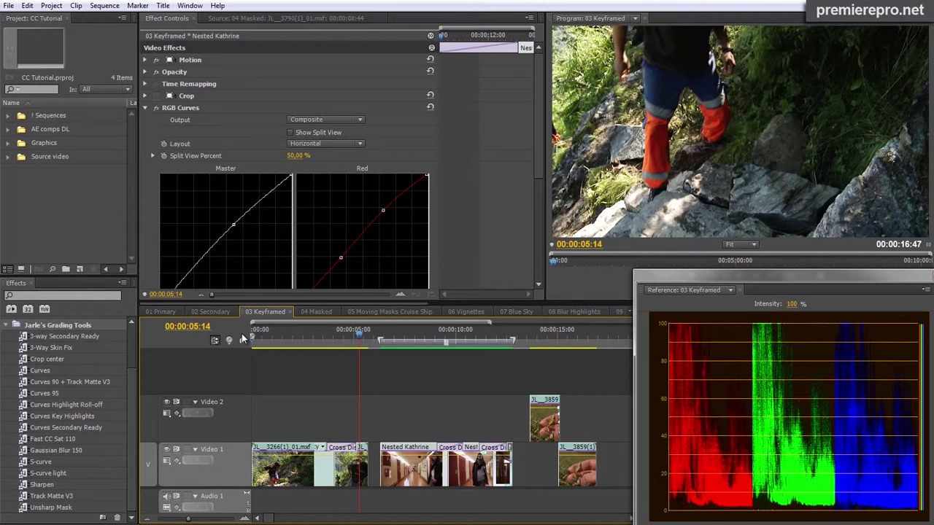
click(310, 474)
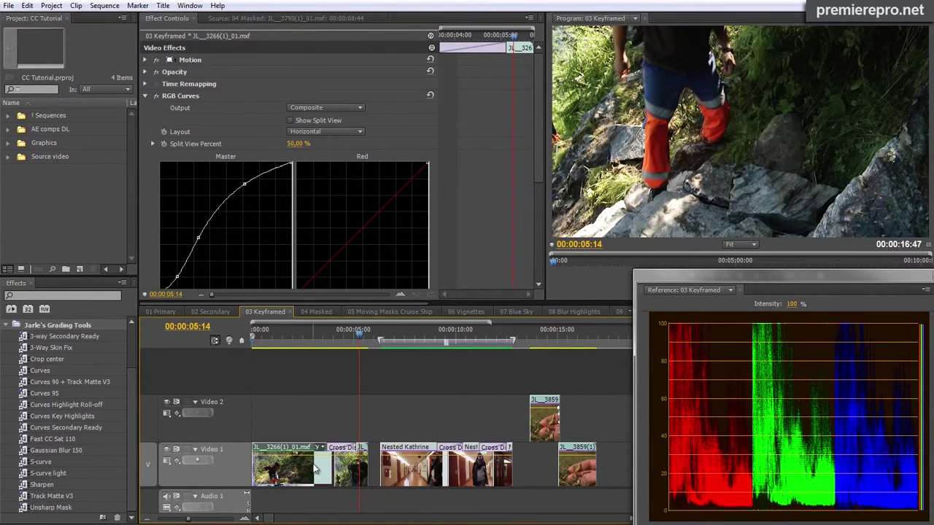
click(388, 334)
click(419, 475)
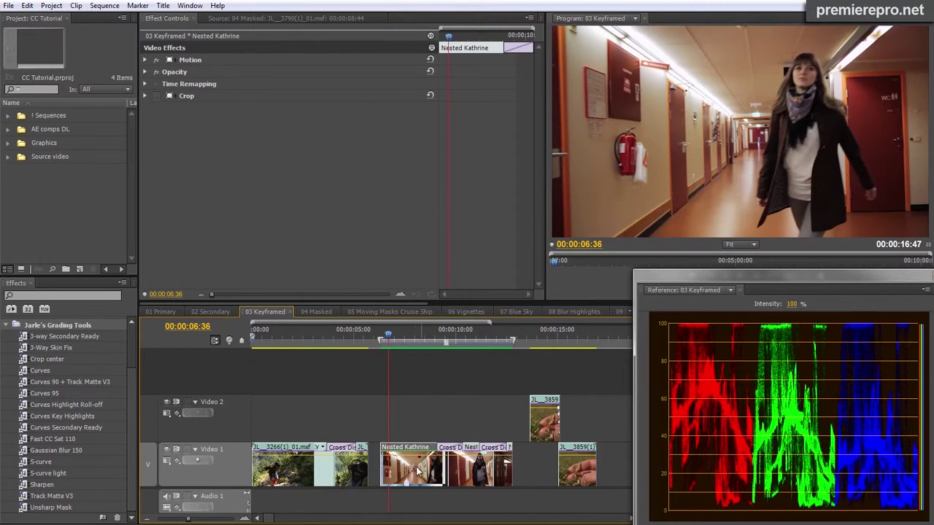
click(405, 331)
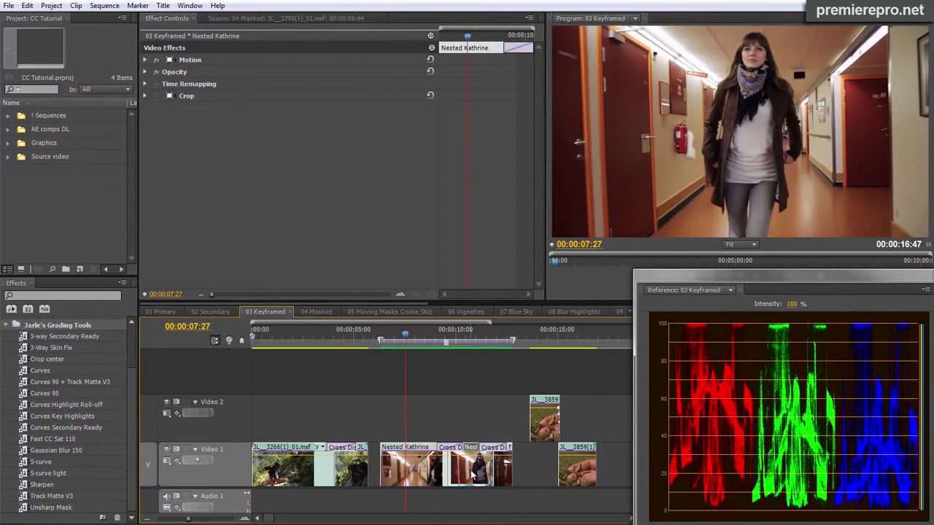
click(471, 474)
drag(464, 331, 471, 331)
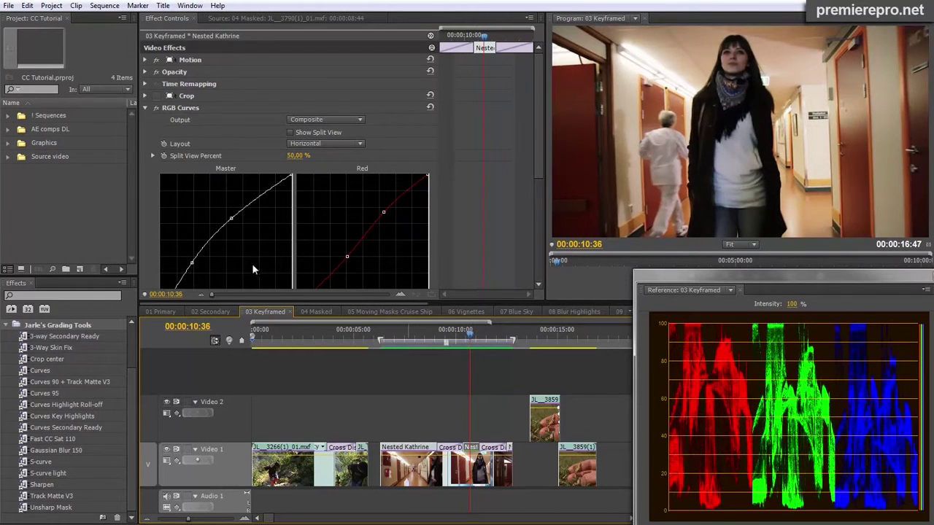
- Open the nested corridor sequence and enable both RGB Curves effects on the Video 1 clip, checking the white shirt with Crop
double_click(414, 472)
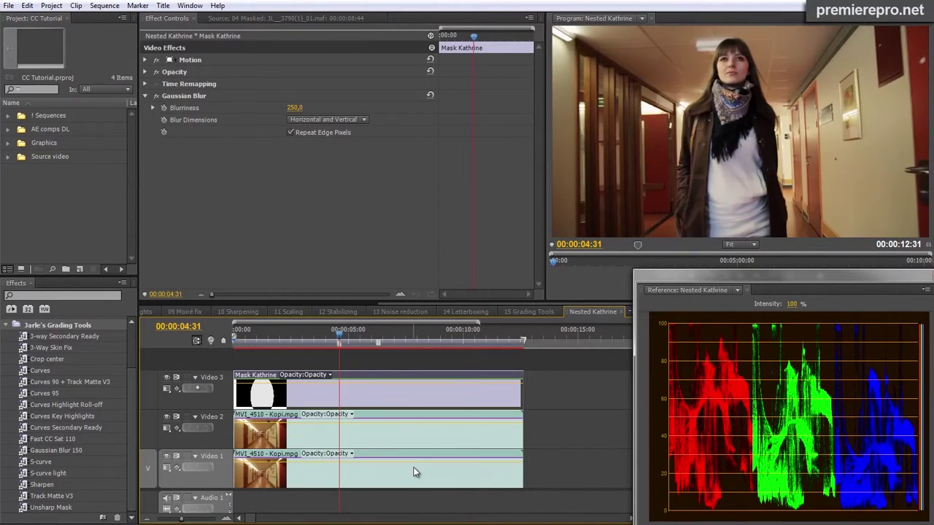
click(413, 472)
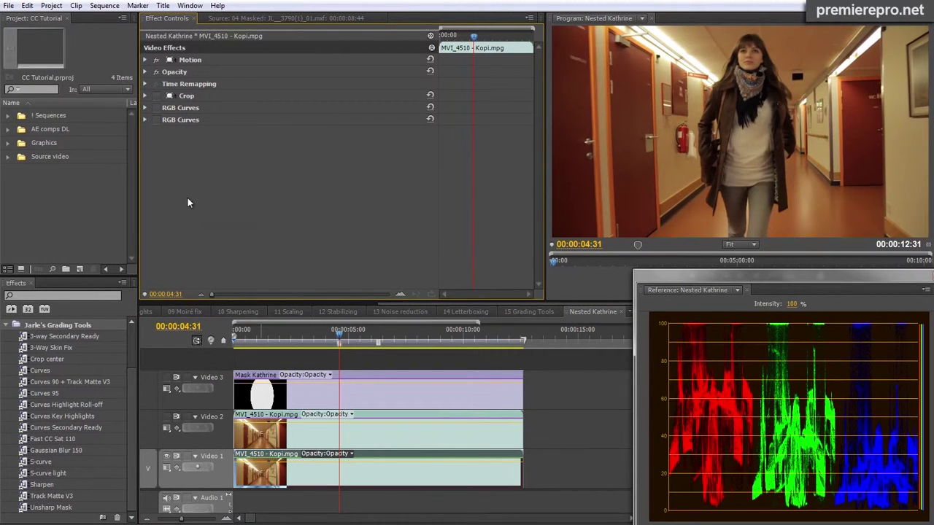
click(156, 108)
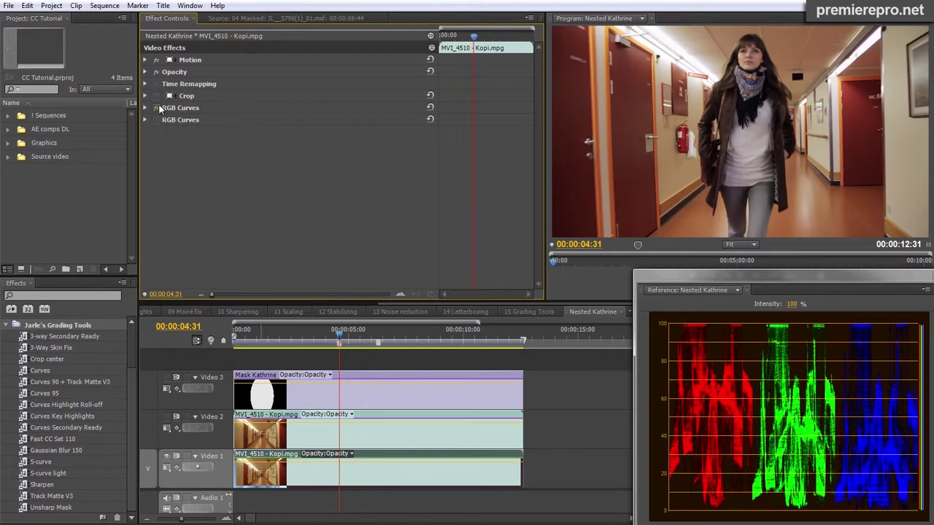
click(156, 96)
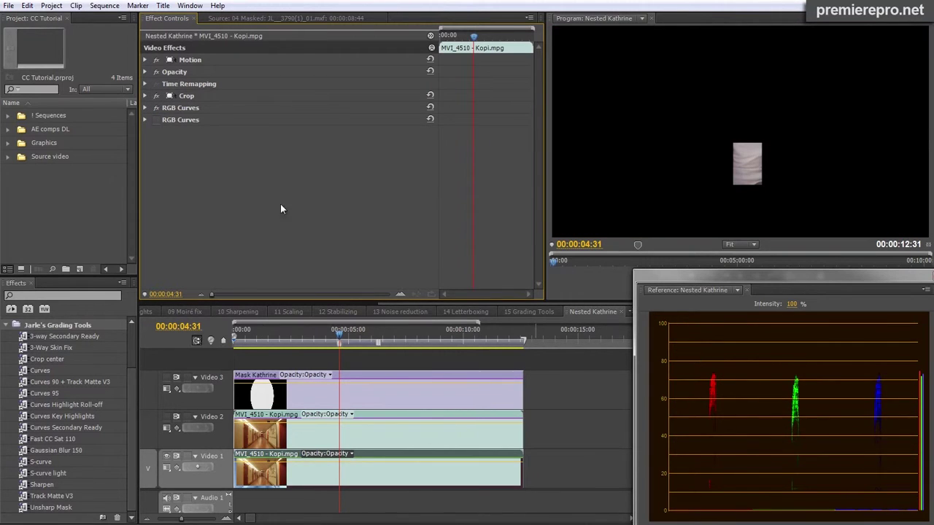
click(156, 96)
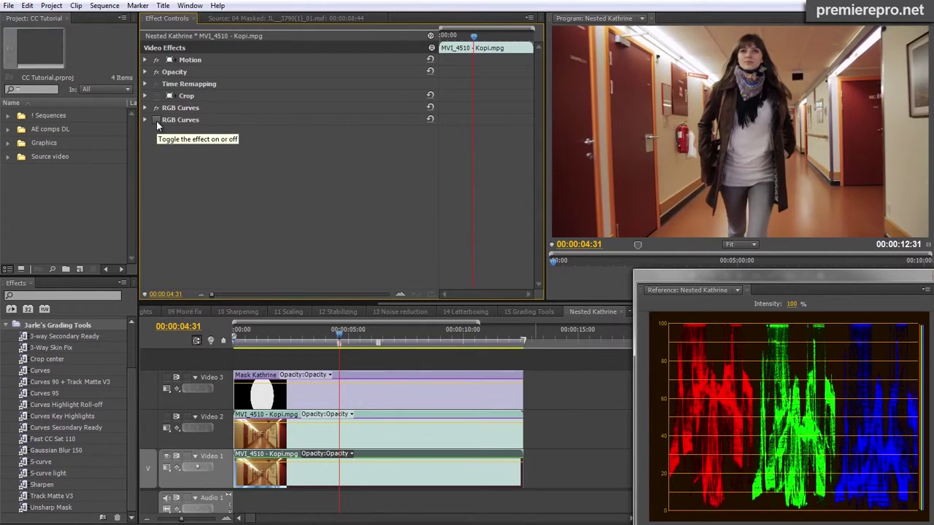
click(156, 120)
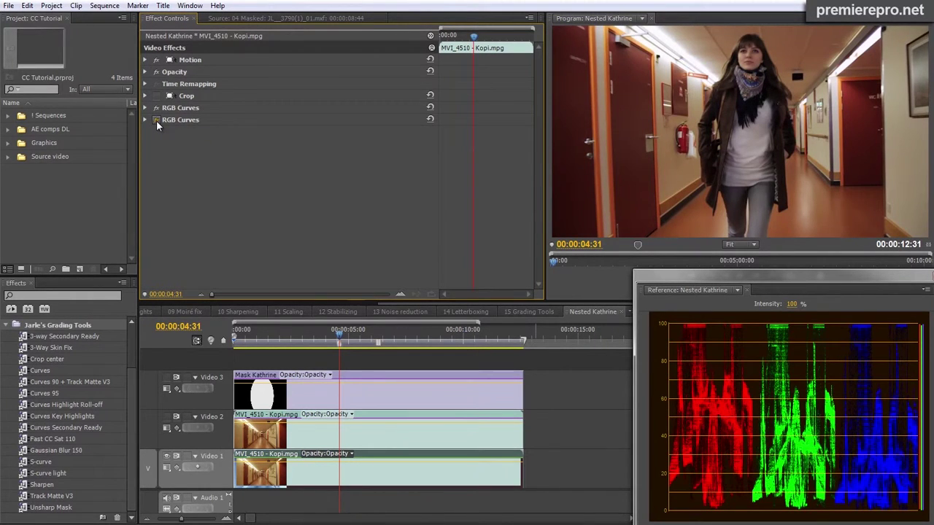
- Show the Video 2 clip and the Video 3 mask, review the Video 2 clip's RGB Curves, and open the mask clip
click(301, 435)
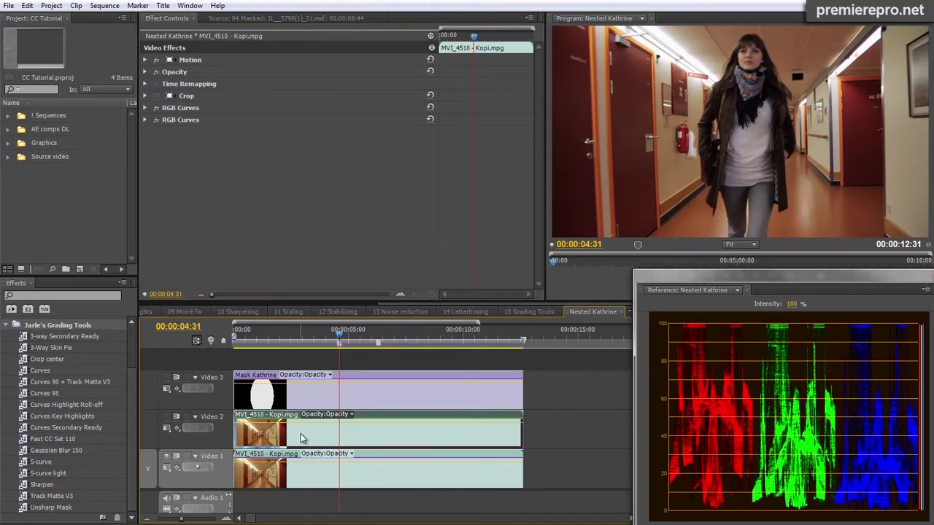
click(166, 417)
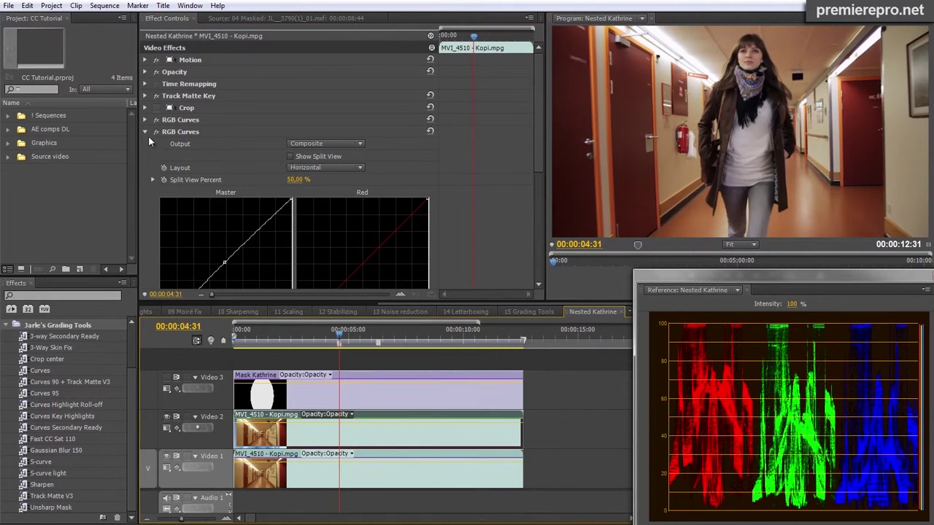
scroll(518, 134, down, 3)
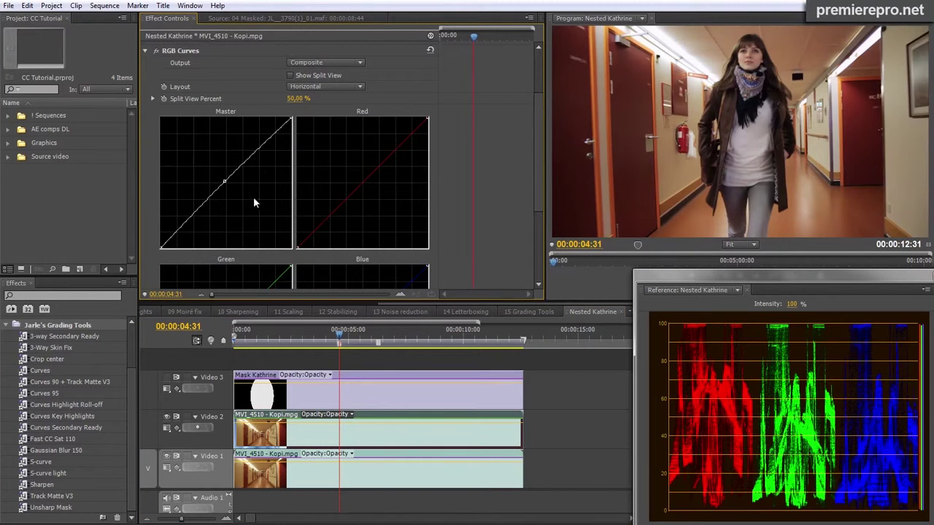
drag(538, 165, 538, 125)
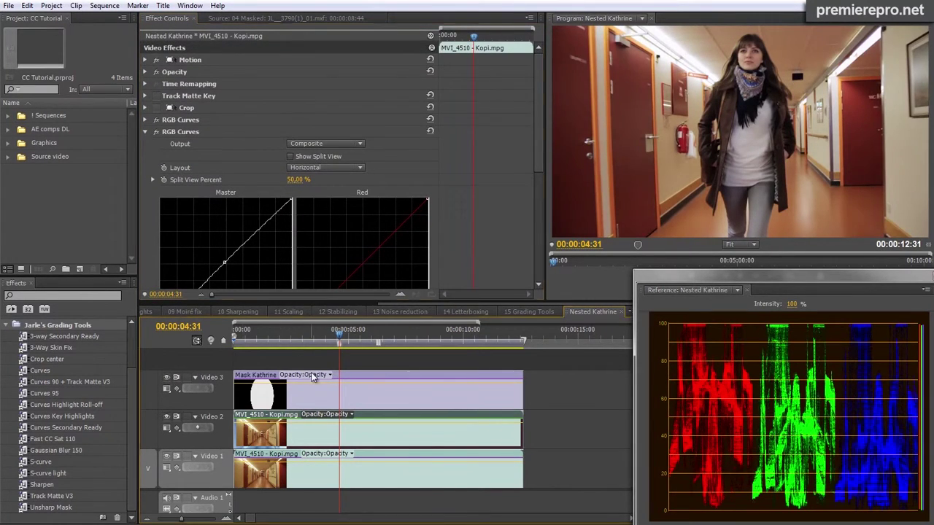
double_click(423, 393)
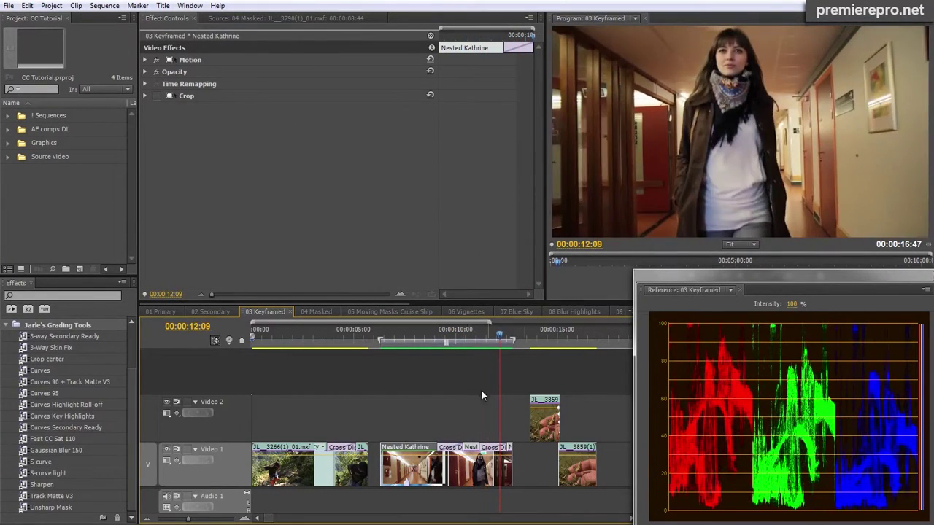
- Play the hand-and-plant shots in 03 Keyframed, and scrub through the Video 2 clip's original footage in the Source monitor
click(534, 333)
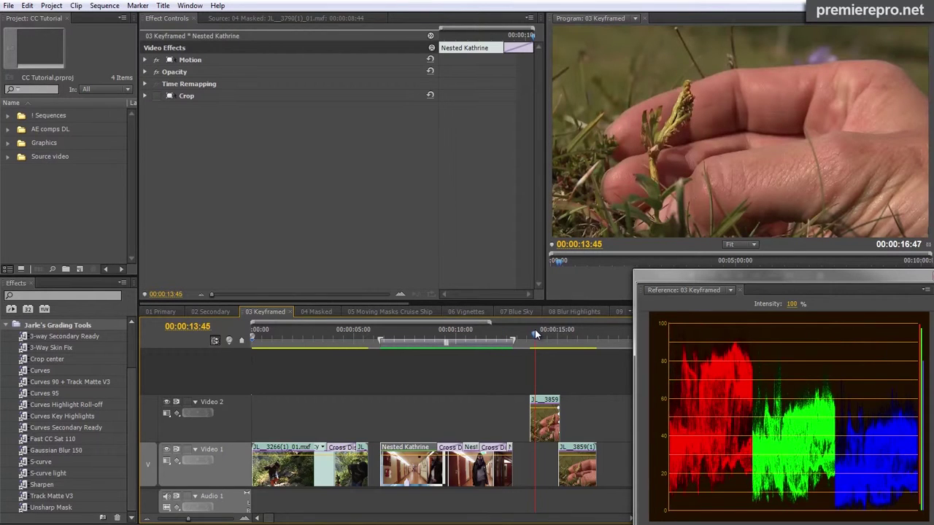
key(space)
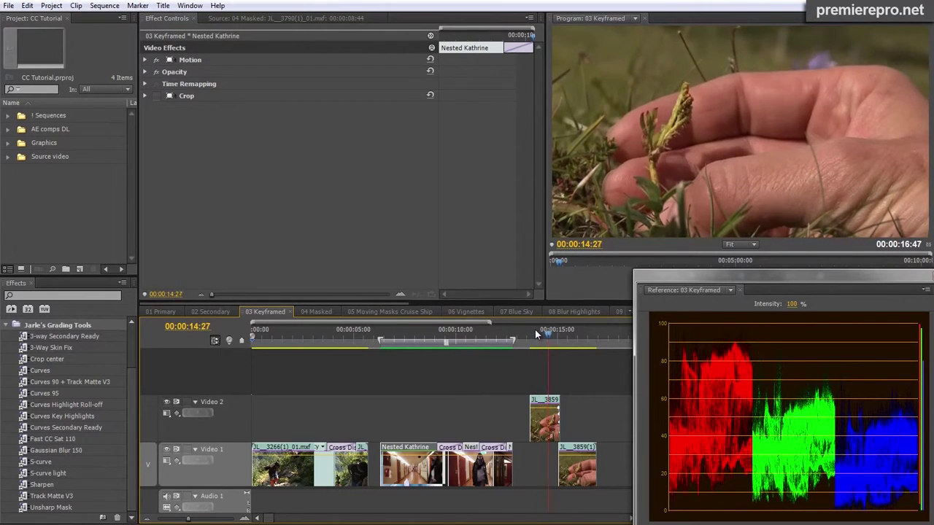
double_click(544, 420)
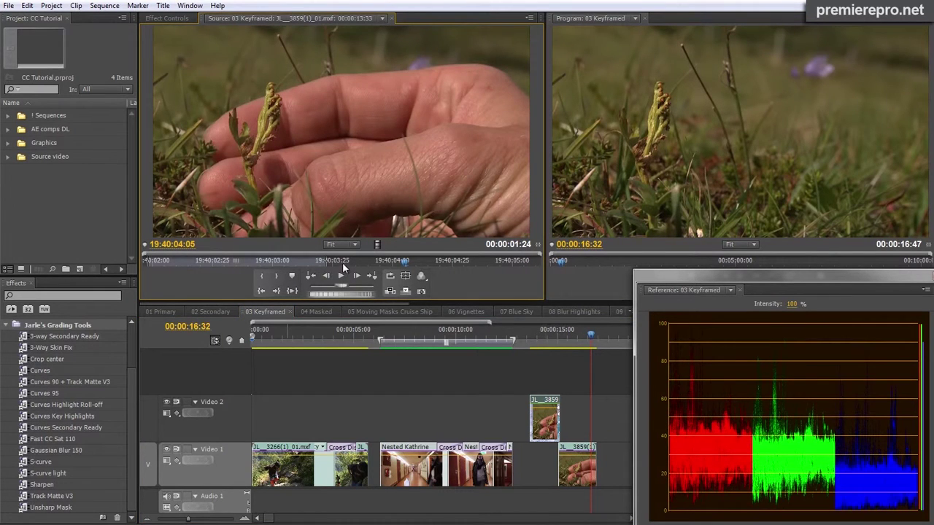
drag(334, 261, 269, 267)
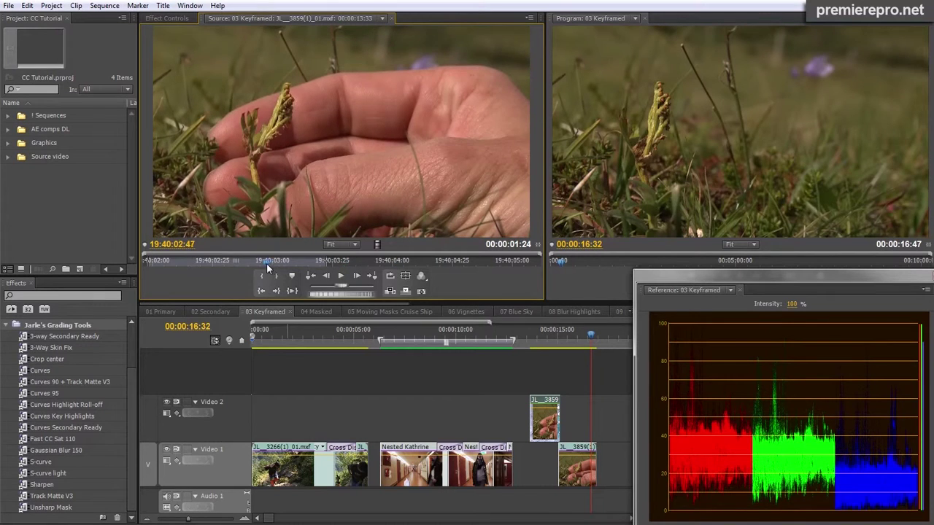
- Inspect the effects of the Video 1 hand clip and play the overlap between the two hand clips in 03 Keyframed
click(576, 478)
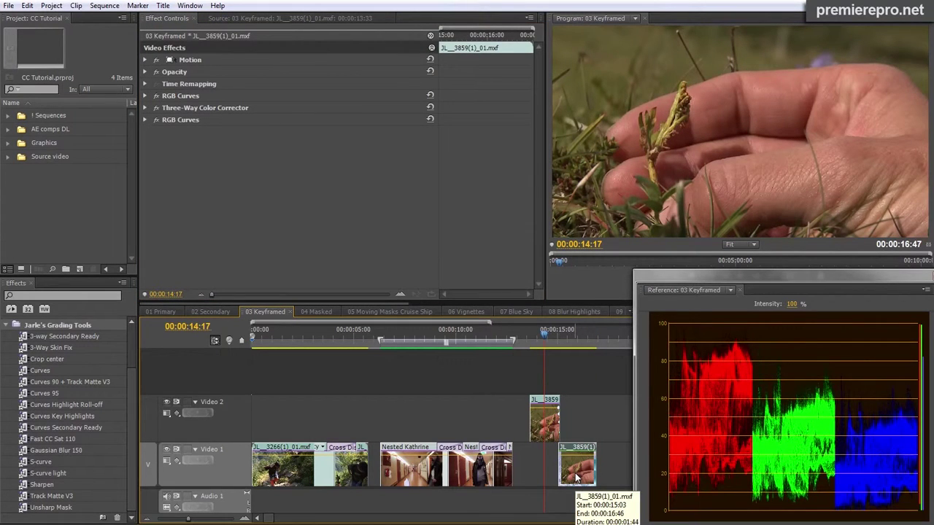
click(558, 345)
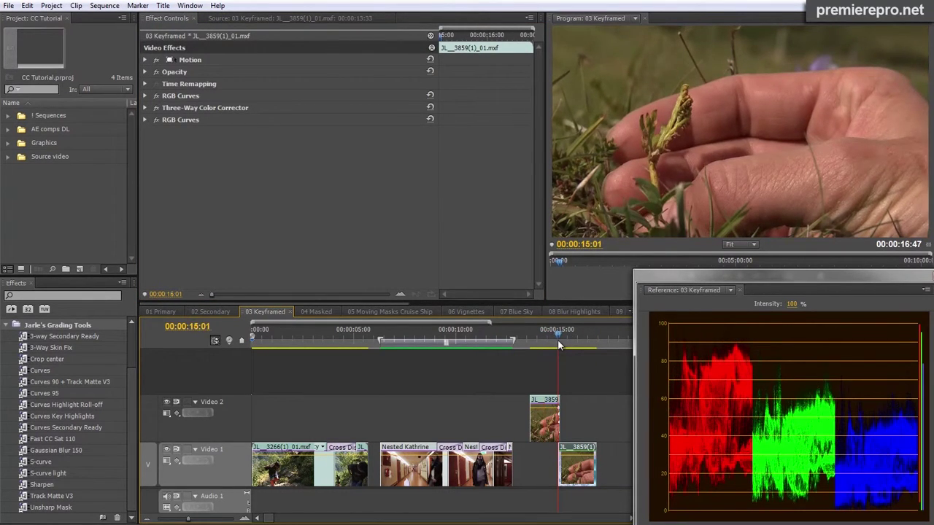
key(=)
key(=)
key(=)
key(=)
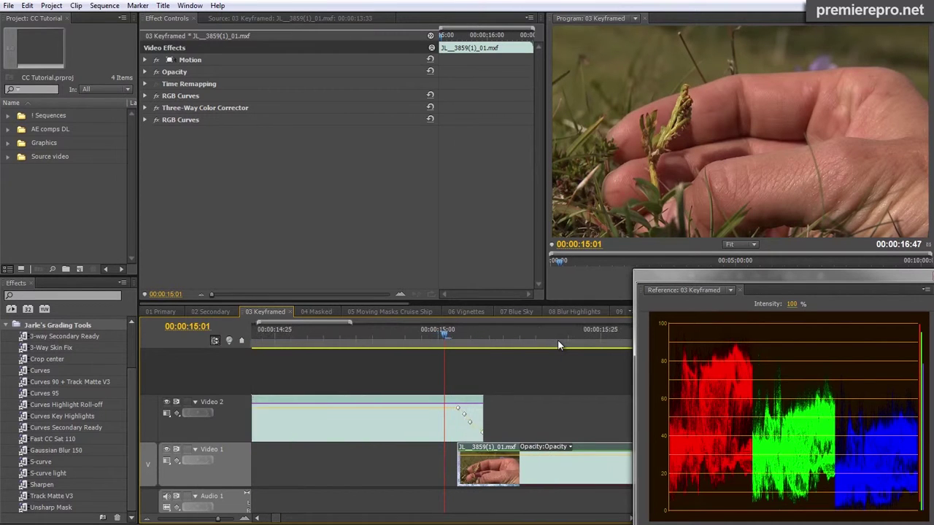
key(-)
key(-)
click(407, 332)
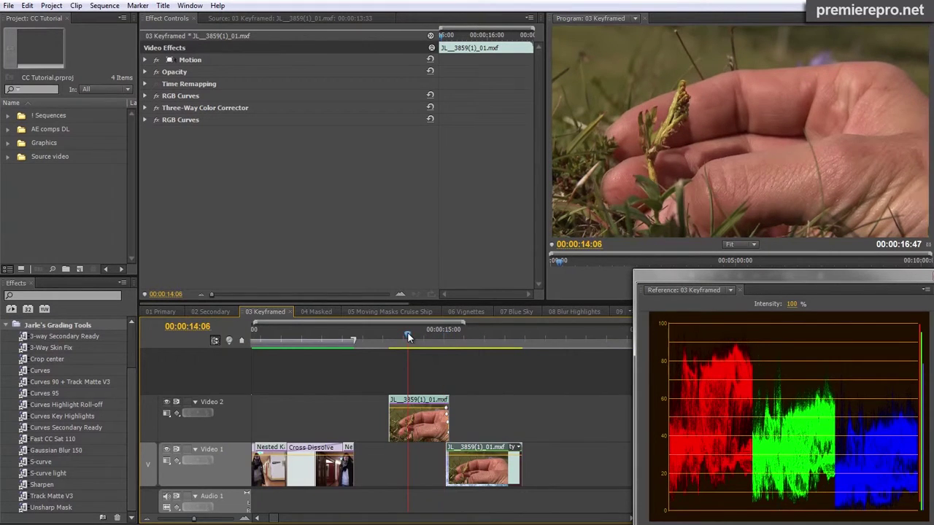
key(space)
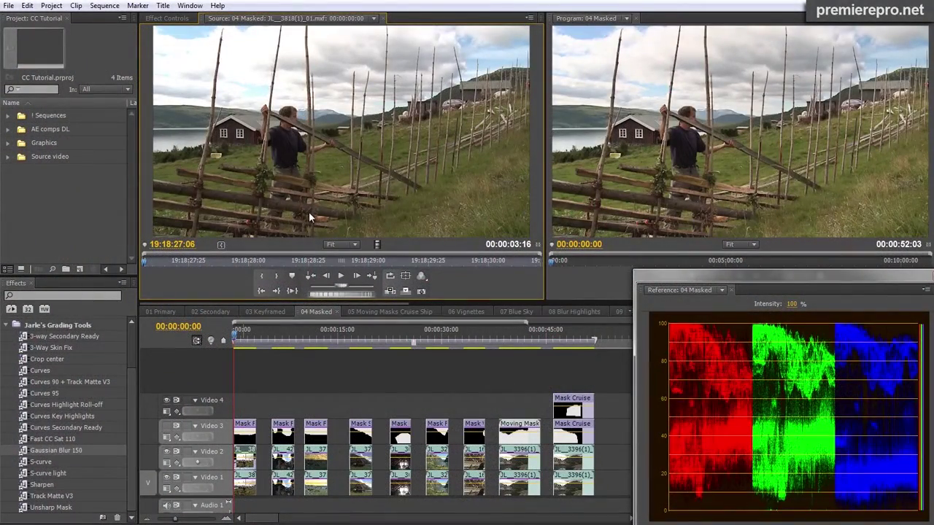
- Inspect the effects applied to the fence clips on Video 1 and Video 2 in 04 Masked
click(165, 19)
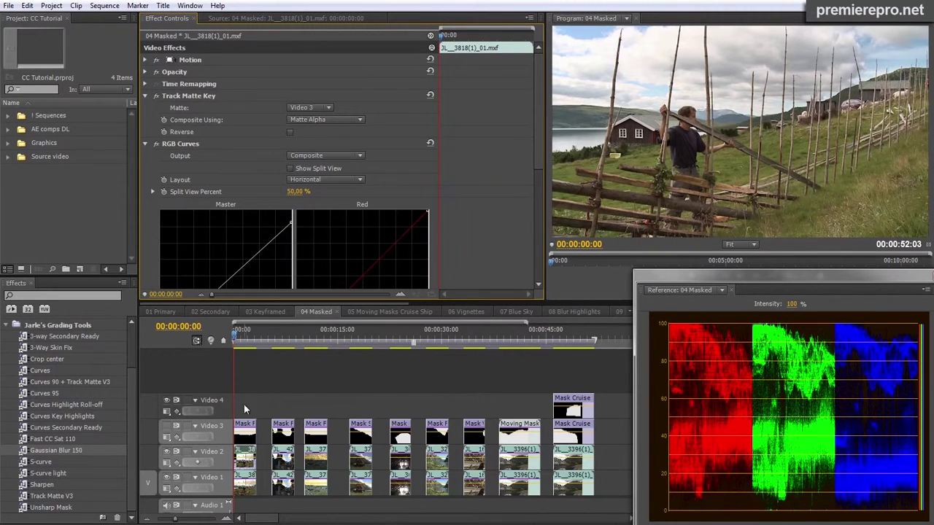
click(249, 494)
click(247, 464)
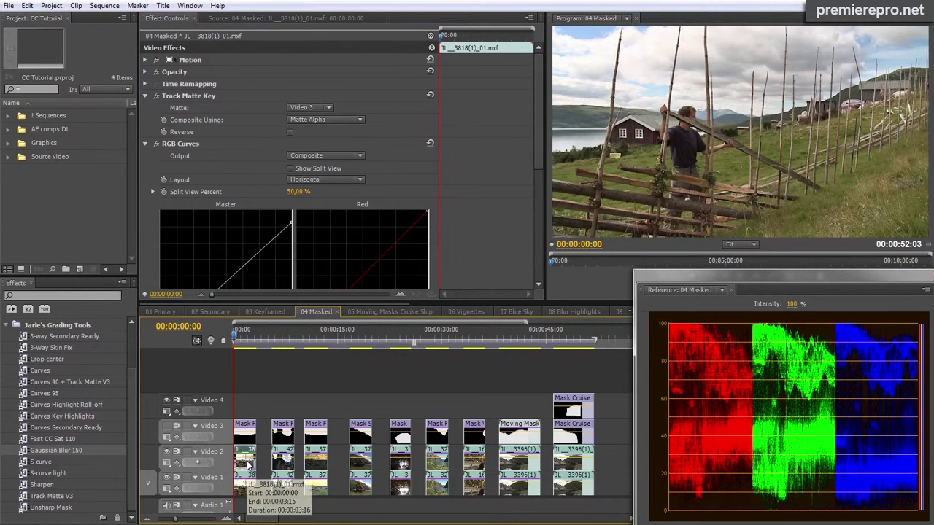
- Open the Mask Fence title, review its outline points and Filled Bezier graphic type, and close it
double_click(247, 437)
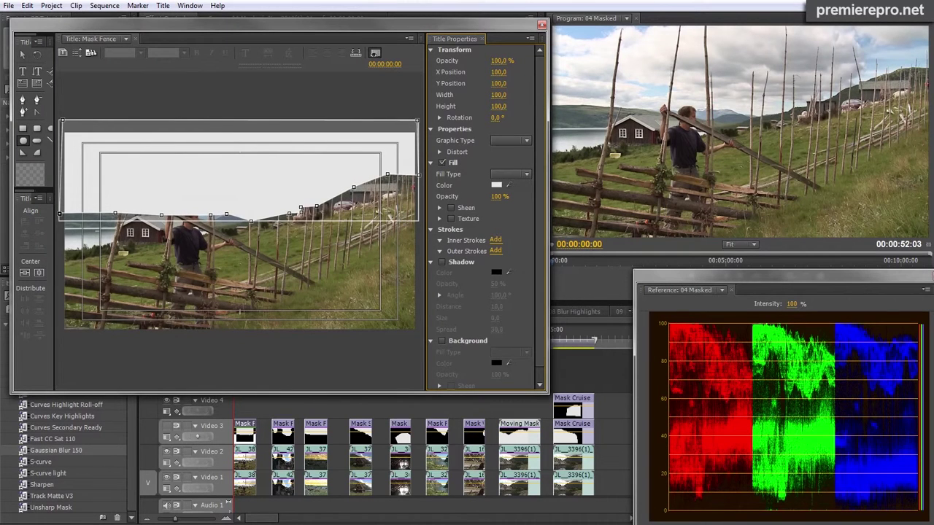
click(23, 97)
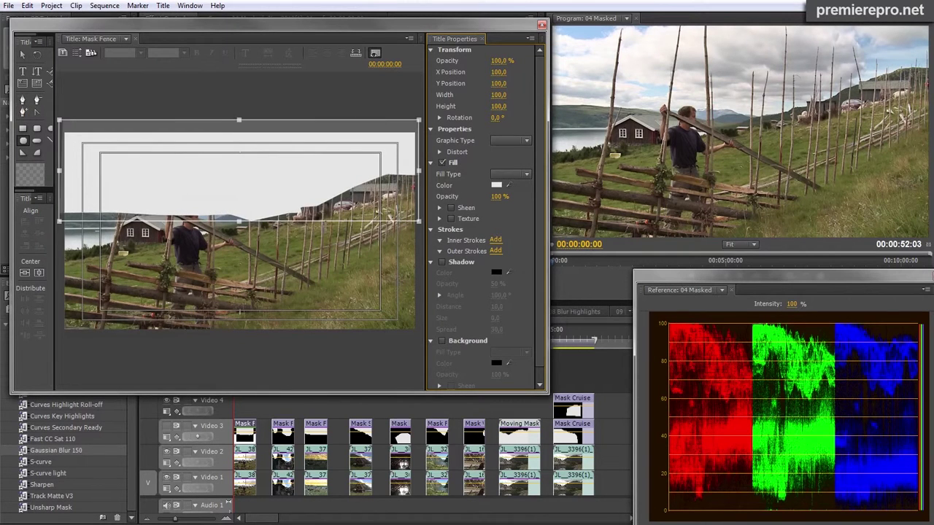
right_click(393, 127)
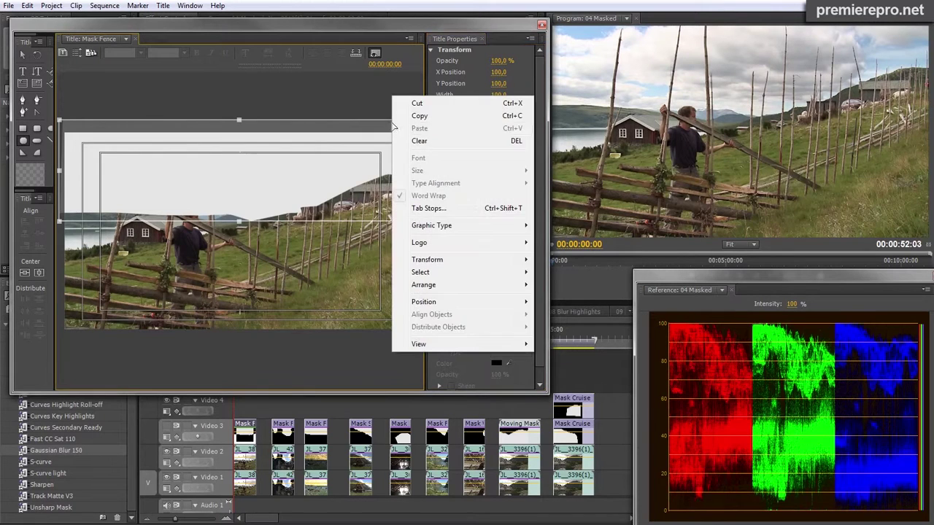
mouse_move(458, 229)
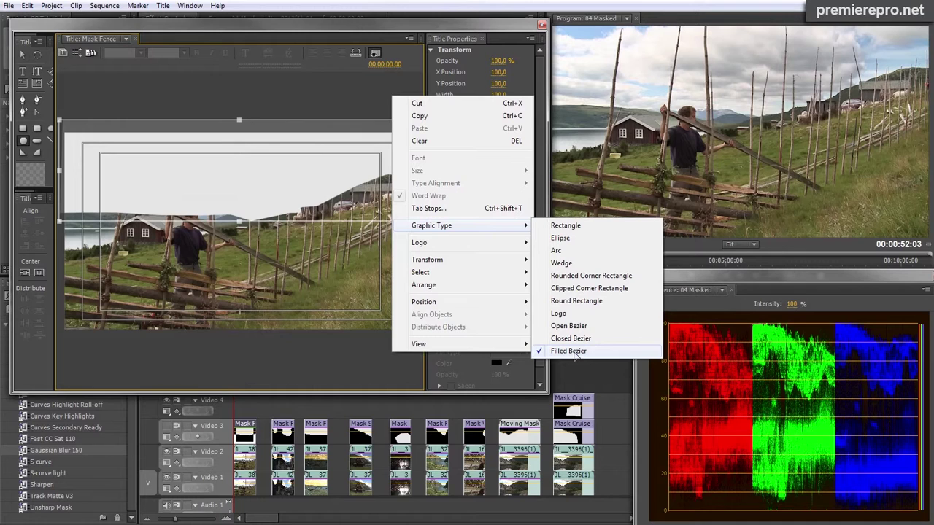
click(332, 34)
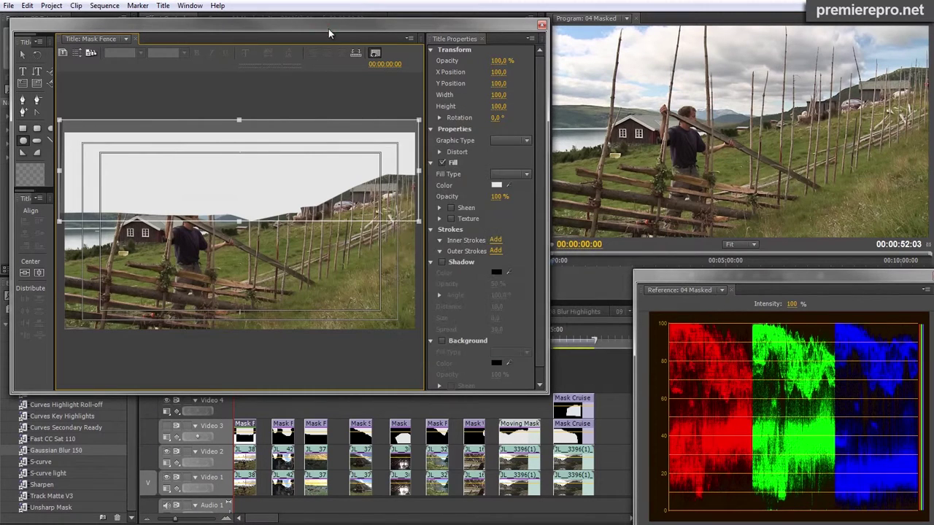
click(542, 26)
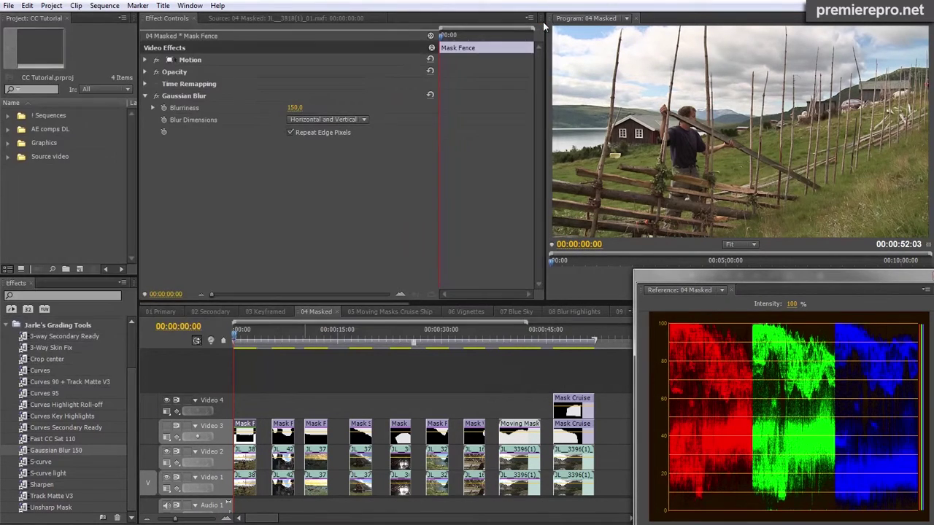
- Remove Track Matte Key and RGB Curves from the Video 2 fence clip and Gaussian Blur from the Mask Fence clip
key(space)
key(space)
click(244, 481)
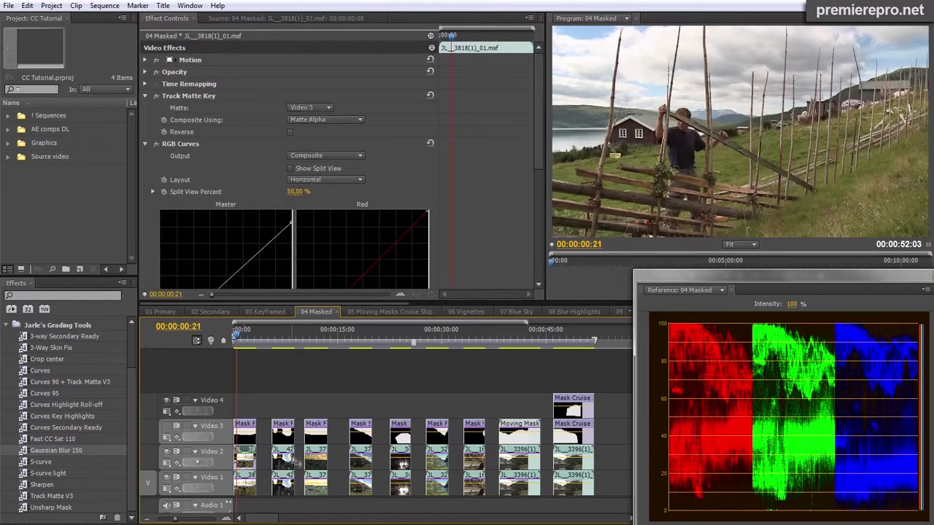
key(Delete)
click(182, 96)
key(Delete)
click(247, 440)
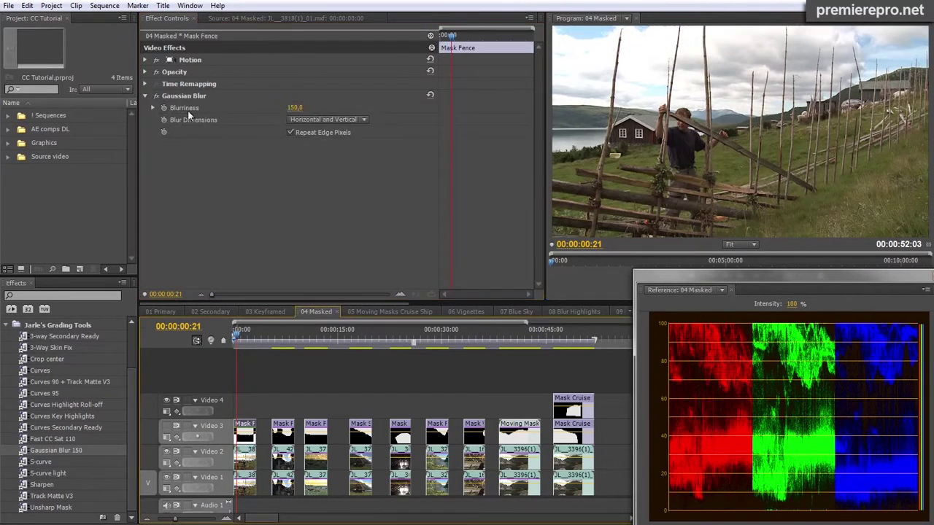
click(186, 96)
key(Delete)
- Apply the Curves 90 + Track Matte V3 preset to the Video 2 fence clip and Gaussian Blur 150 to Mask Fence
click(250, 474)
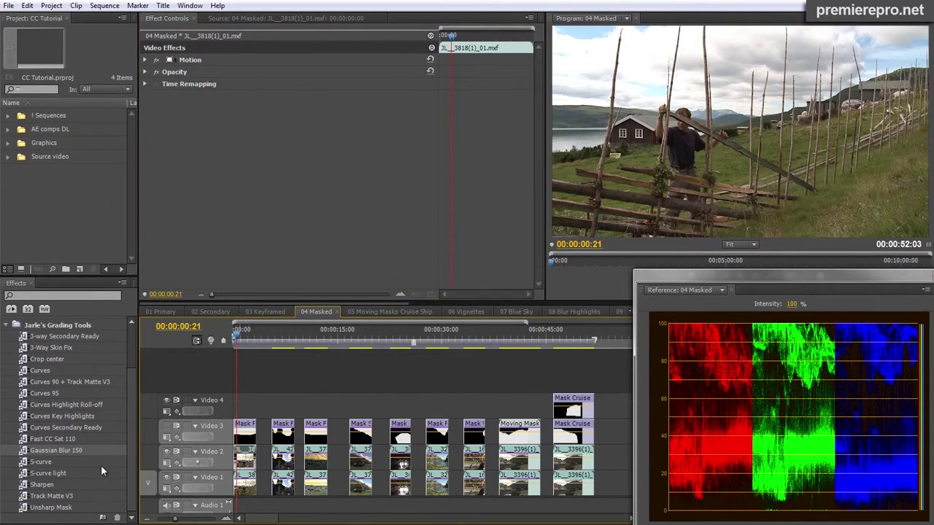
drag(25, 386, 250, 458)
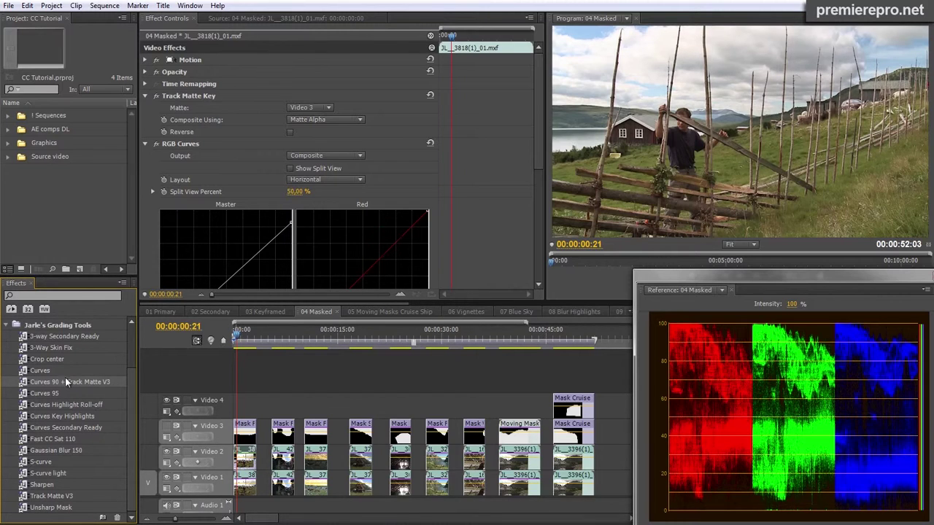
drag(29, 451, 246, 434)
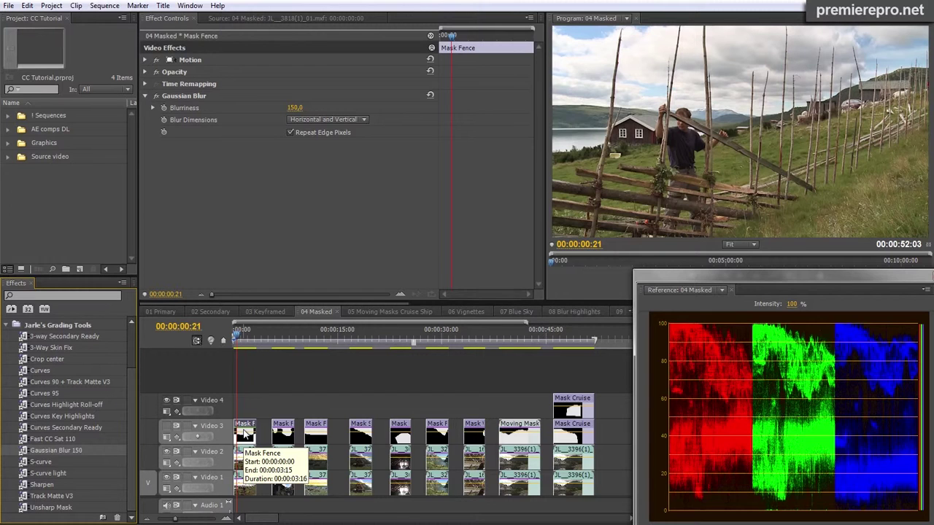
- Review the factory shot's Mask Factory title, and the effects and original footage of the Video 1 cow clip
click(280, 335)
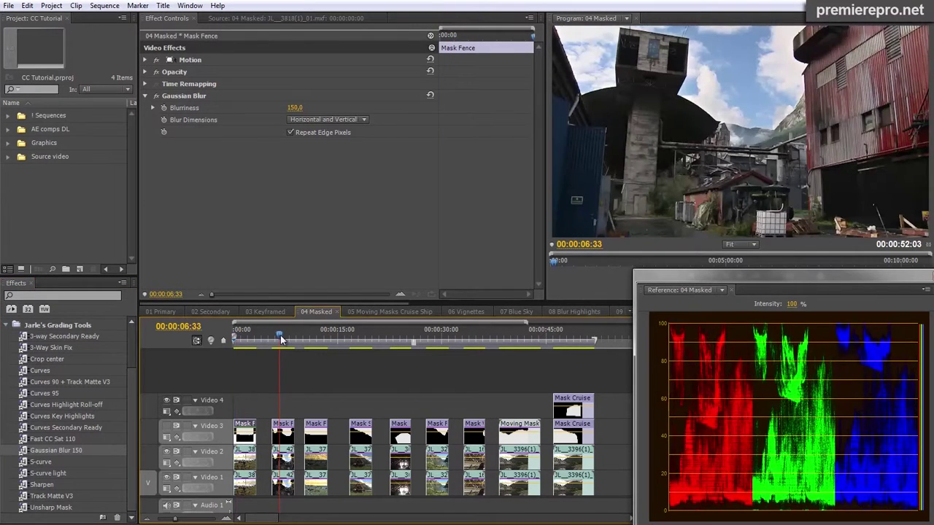
double_click(289, 456)
double_click(284, 438)
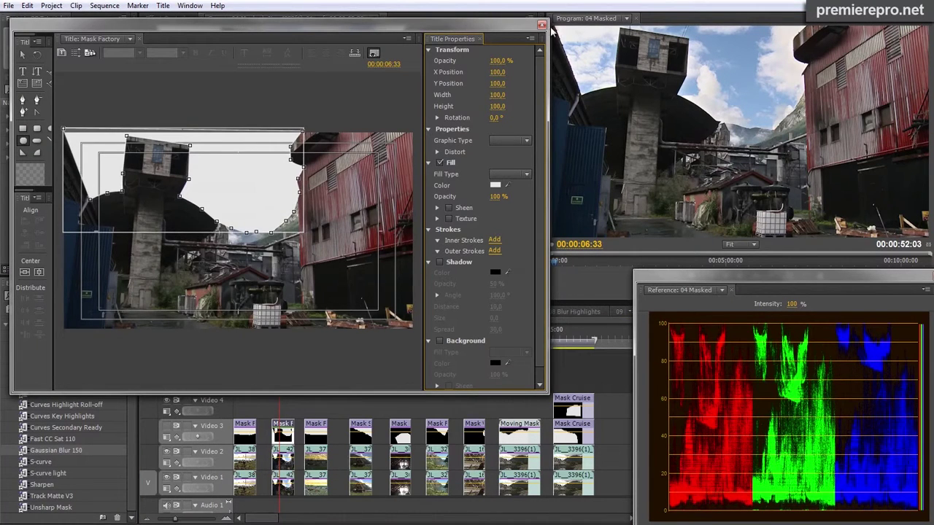
click(541, 24)
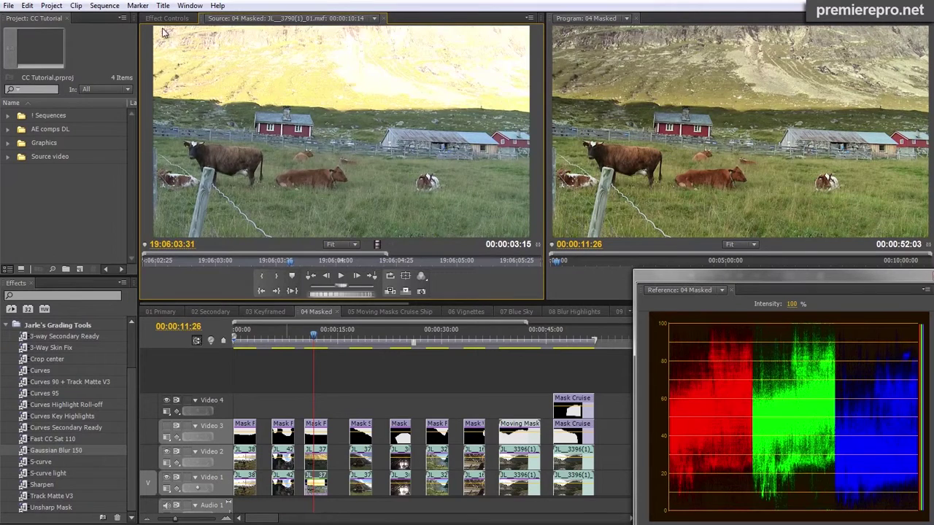
click(166, 18)
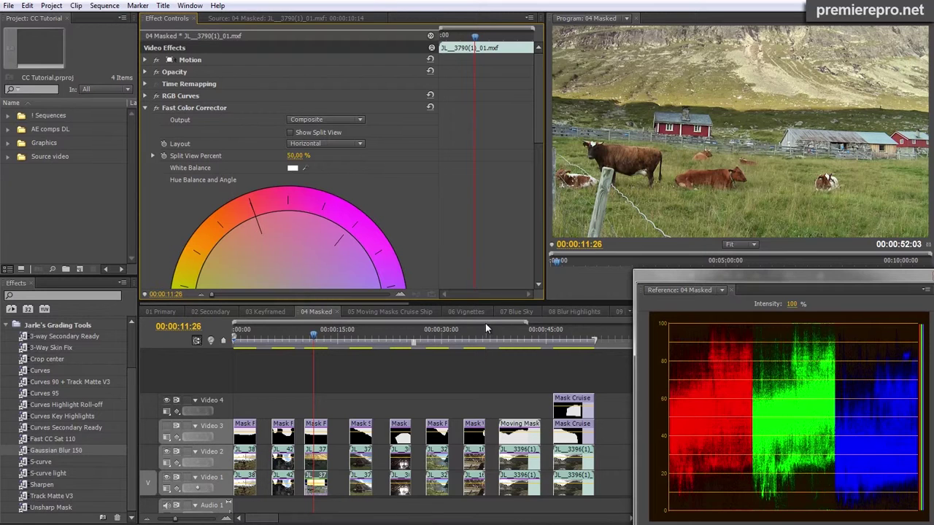
double_click(322, 478)
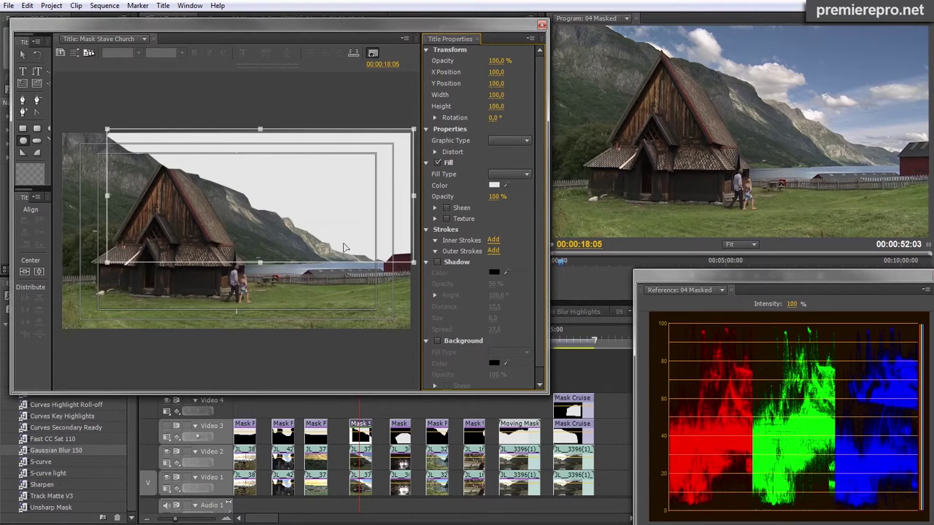
- Show the outline points of the Mask Stave Church title, close it, and view the original footage of both church clips
key(p)
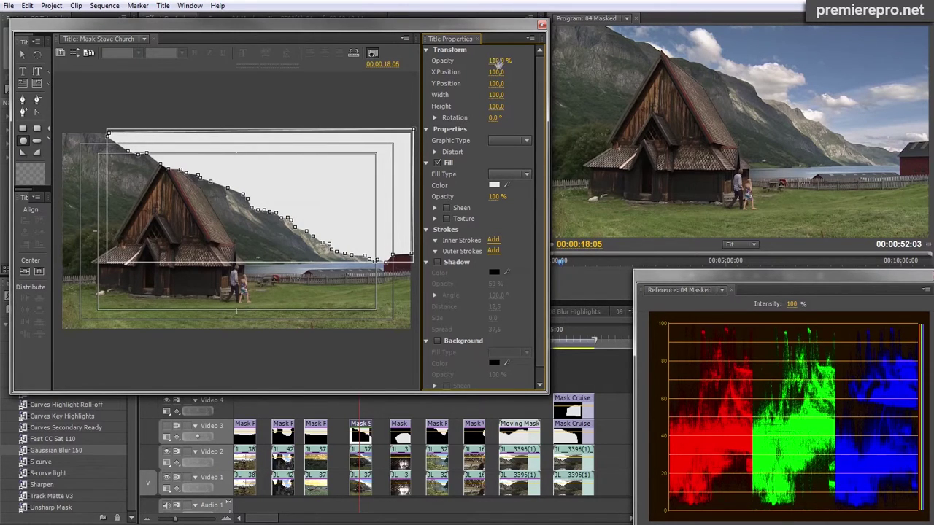
click(542, 26)
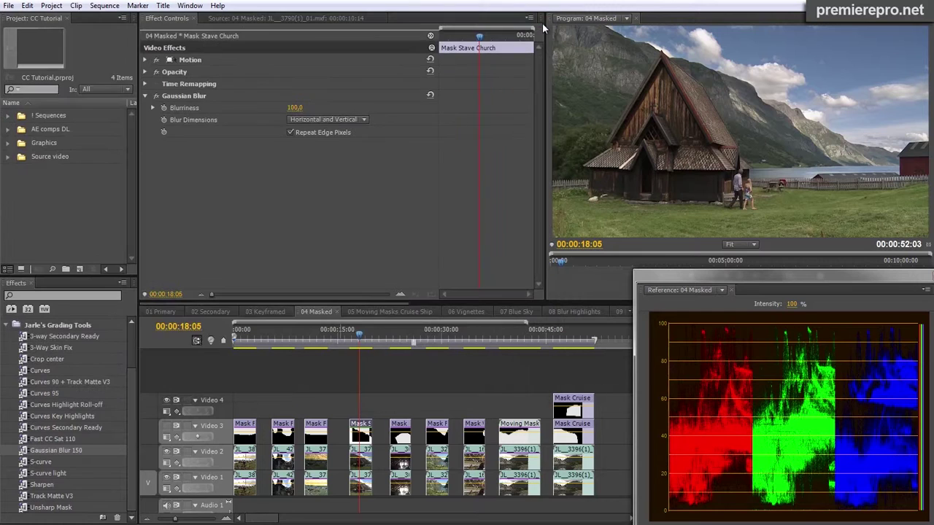
double_click(367, 467)
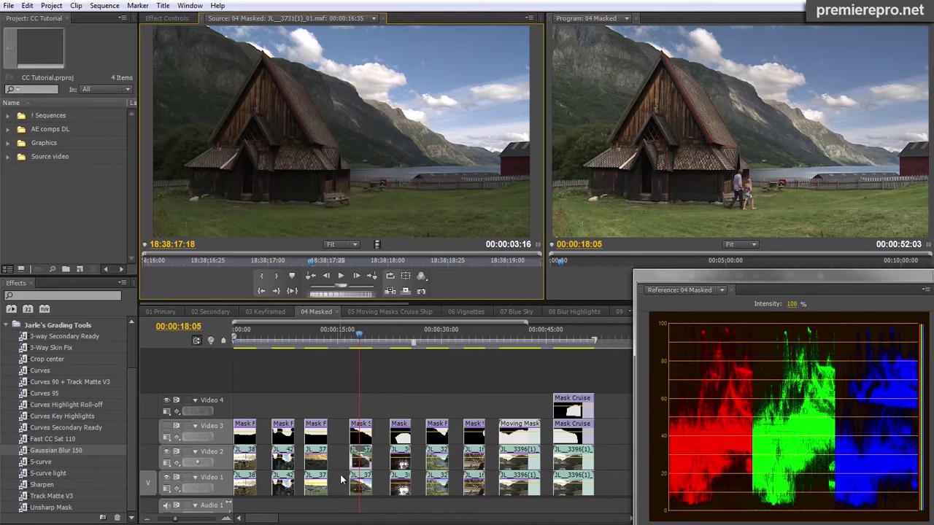
double_click(369, 494)
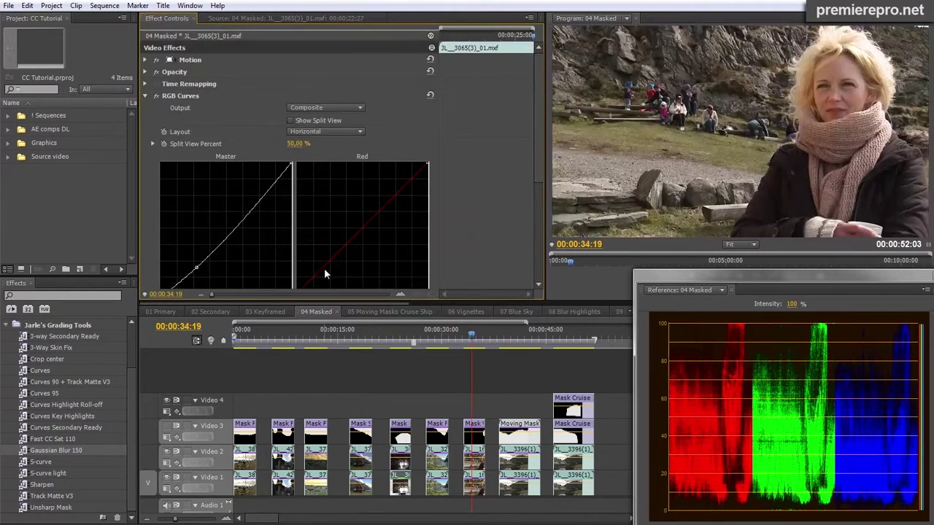
- Check the Mask Woman title, and scrub through the moving masks in the 05 Moving Masks Cruise Ship sequence
double_click(474, 431)
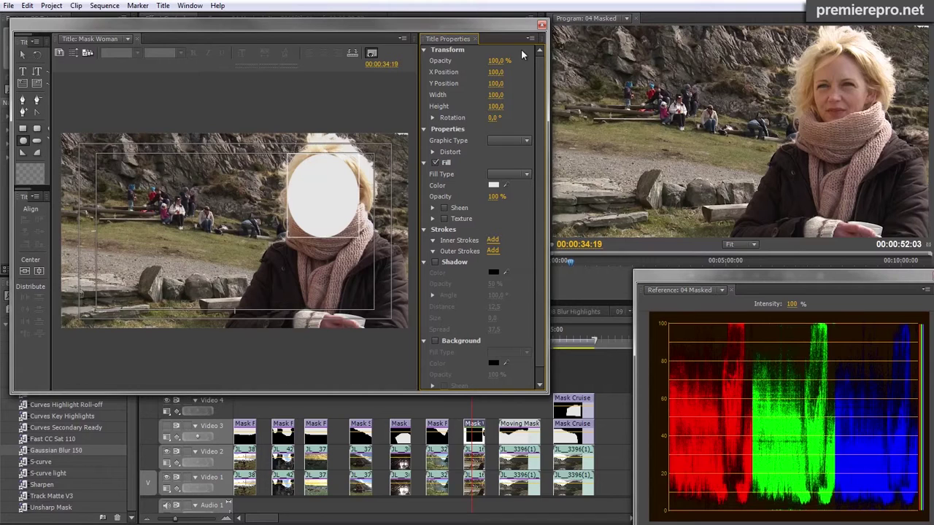
click(542, 25)
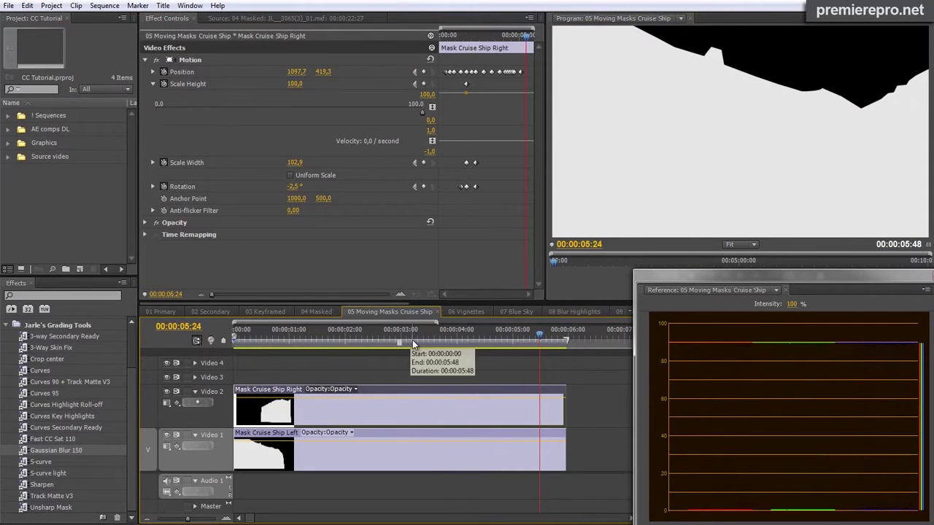
drag(265, 333, 575, 336)
- Reveal the Video 4 clip Mask Cruise Ship Right from 04 Masked in the project, and check its properties
click(323, 313)
click(570, 412)
right_click(569, 412)
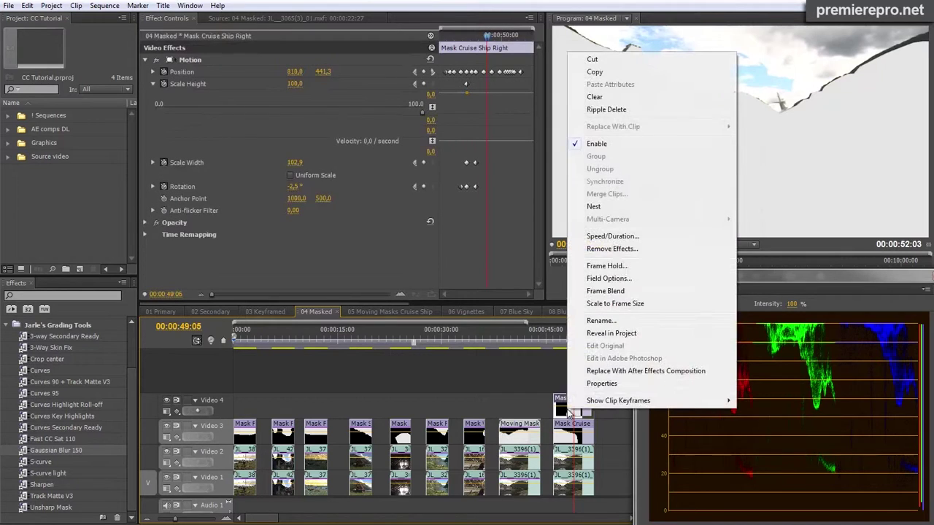
click(594, 335)
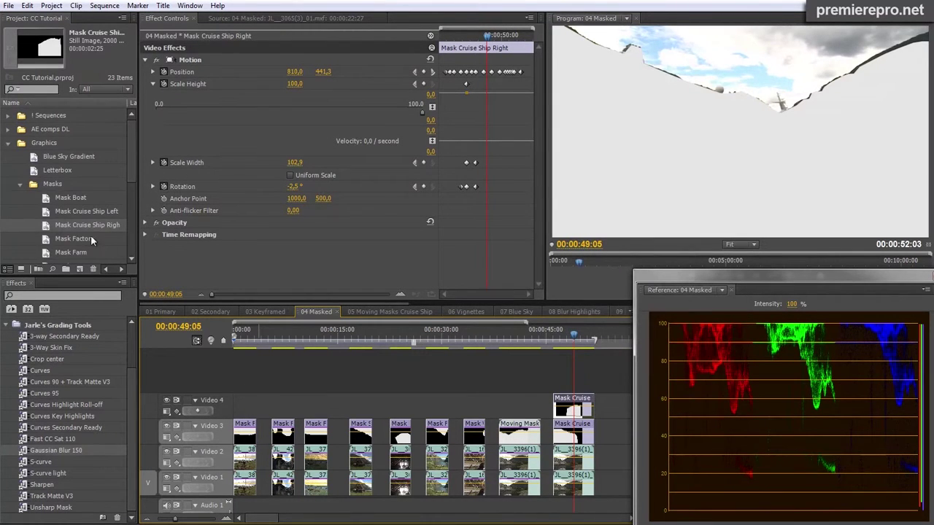
right_click(73, 227)
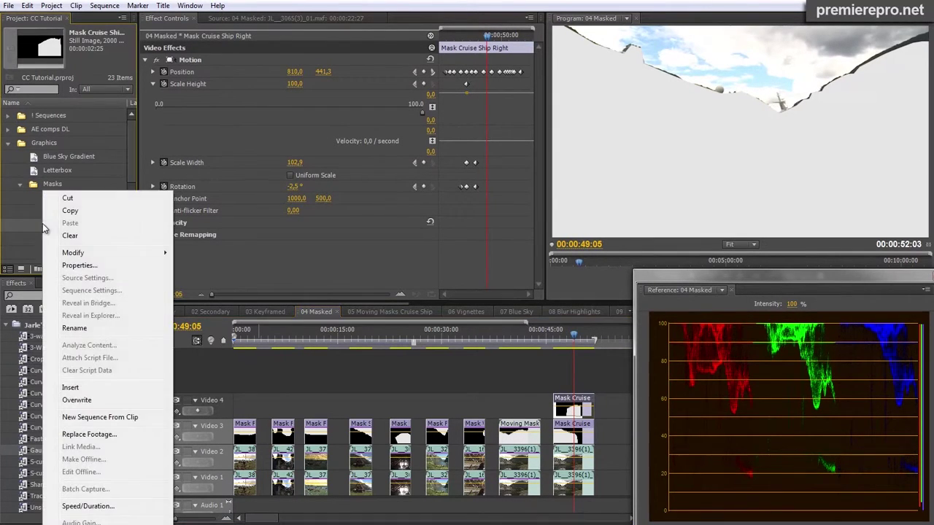
click(84, 268)
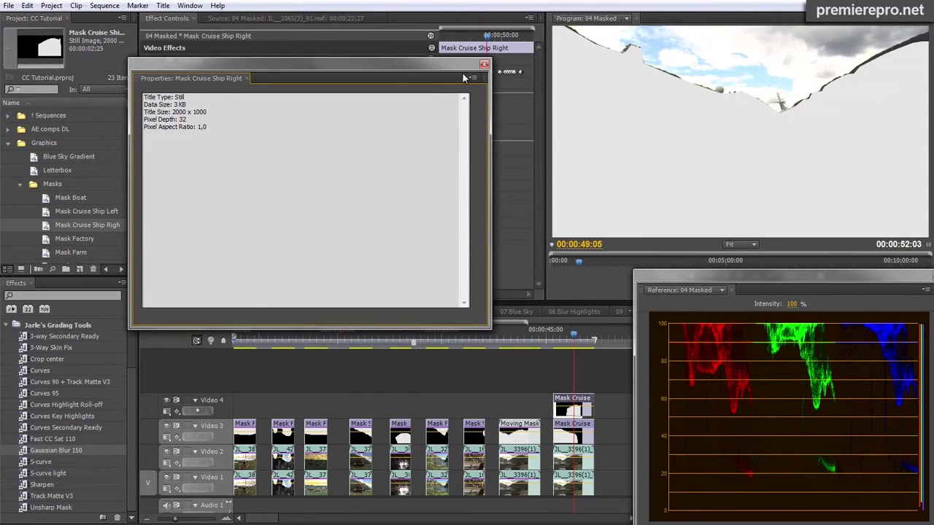
click(484, 66)
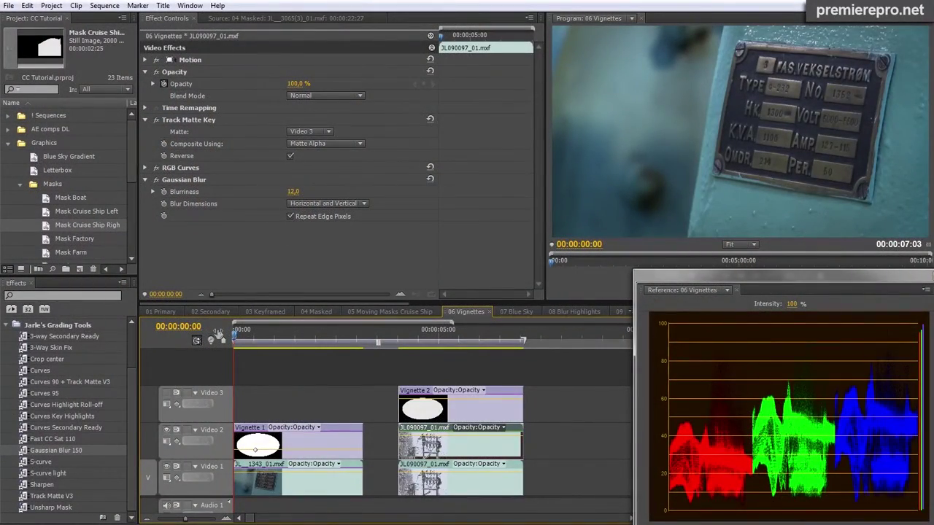
- Review the Vignette 1 title's oval, and compare the nameplate shot with the title's Gaussian Blur off and on
key(space)
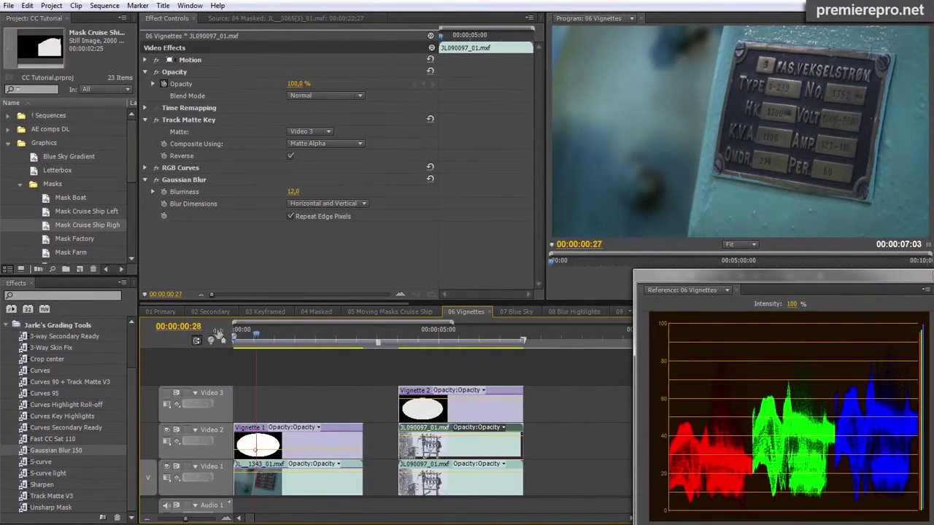
double_click(316, 442)
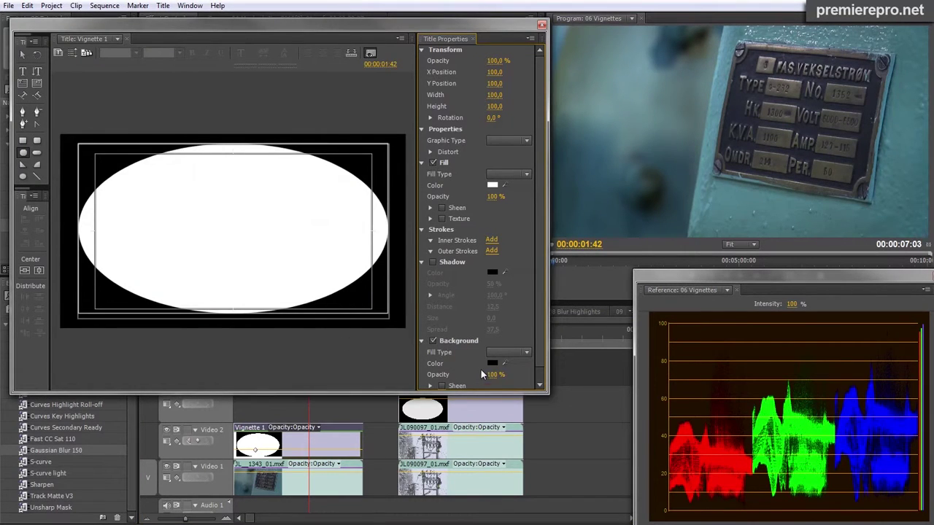
click(80, 235)
click(542, 24)
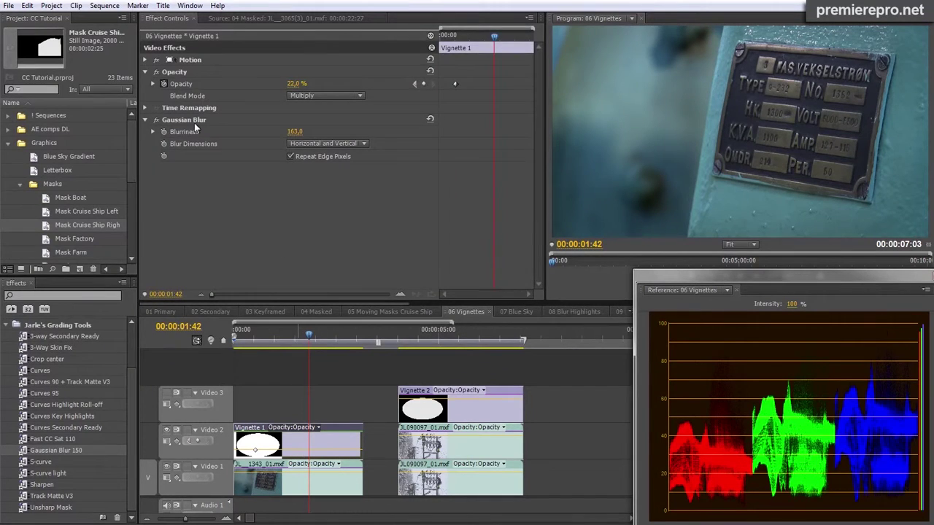
click(156, 120)
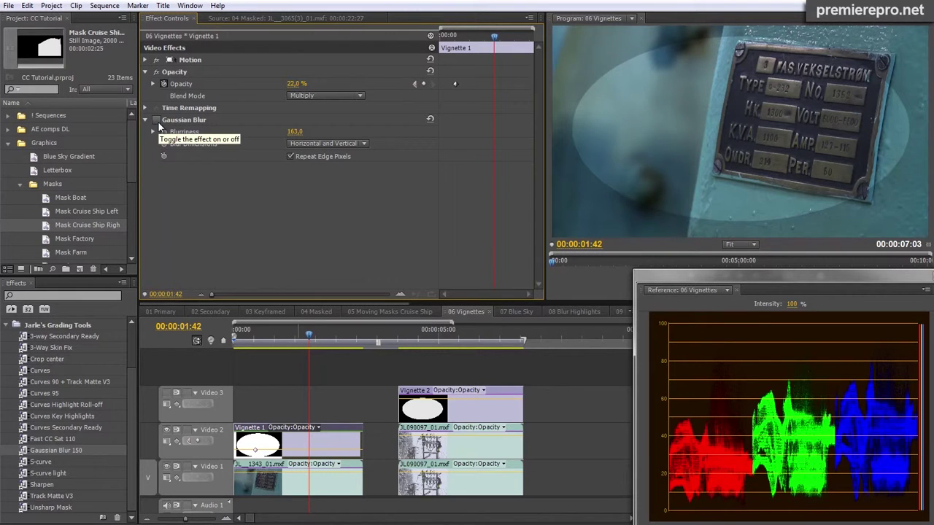
click(156, 120)
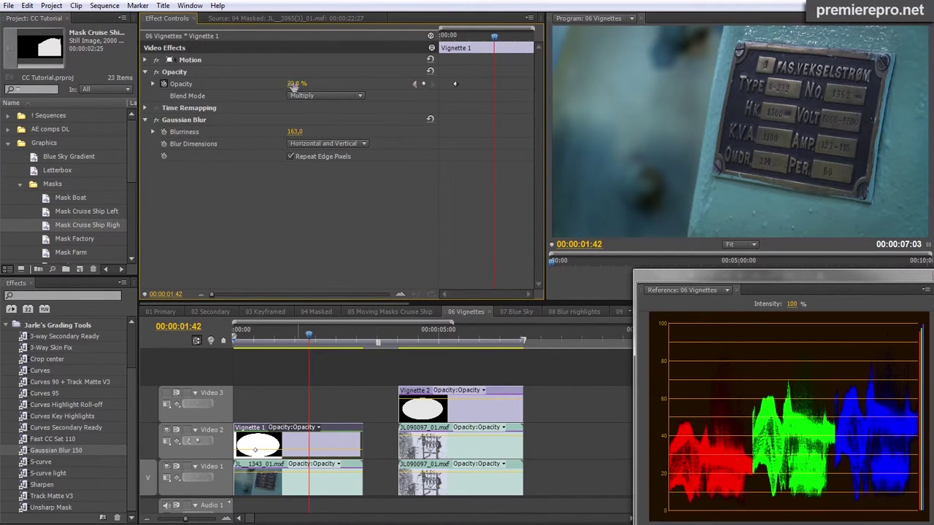
- Go to the power line shot in 06 Vignettes and view the Video 2 clip with its RGB Curves turned off
click(445, 334)
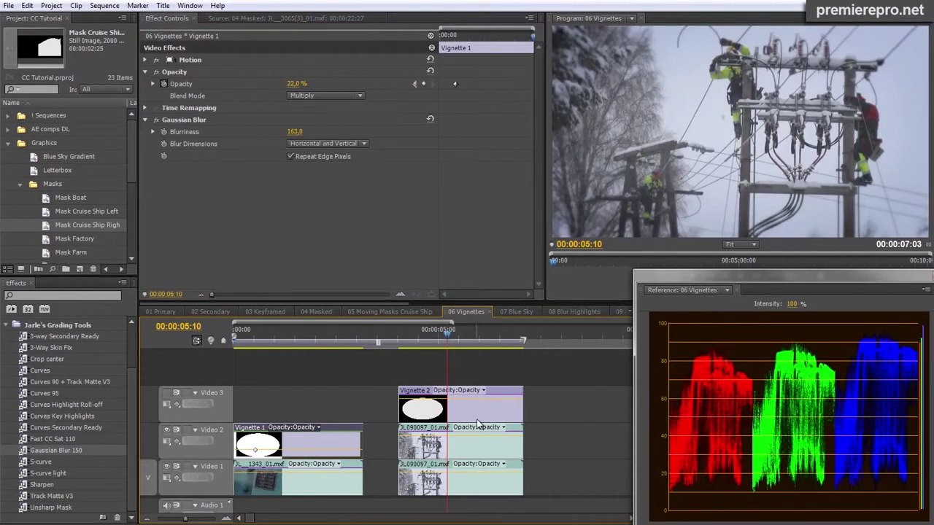
click(455, 489)
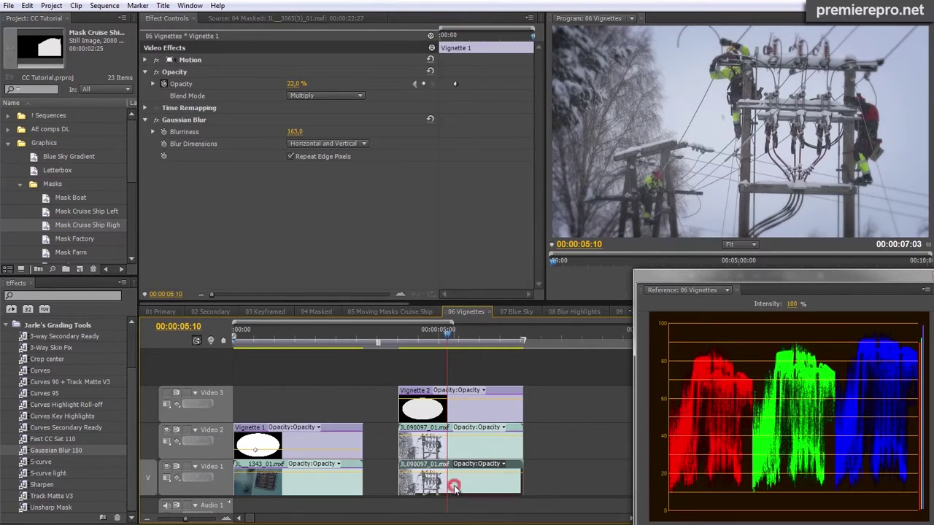
click(471, 450)
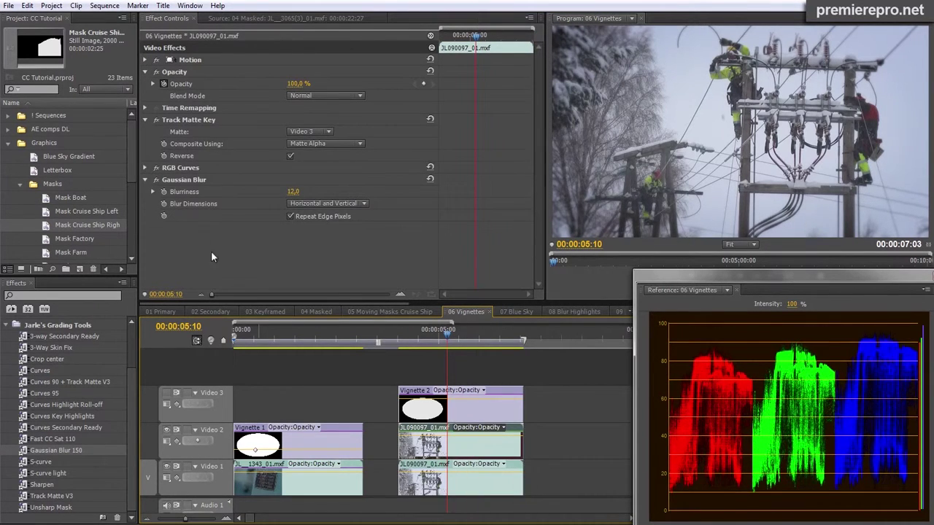
click(155, 168)
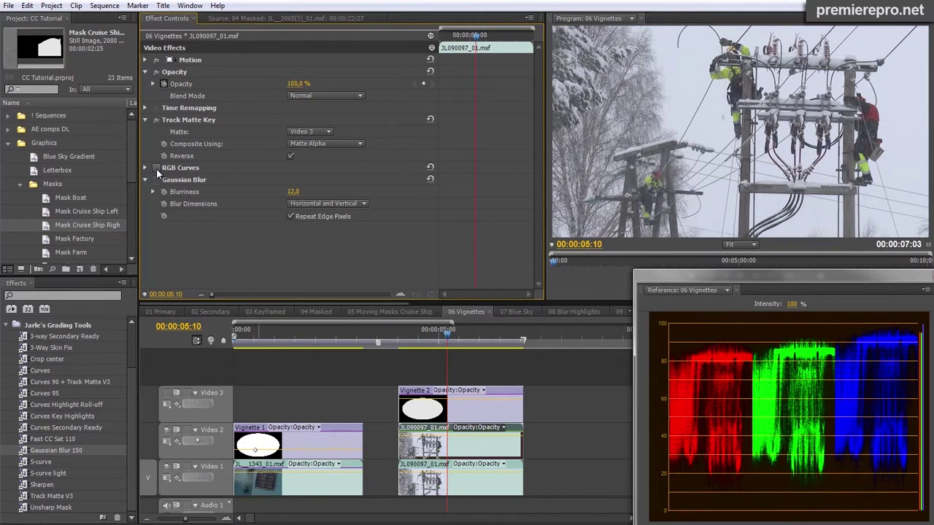
- Try a Gaussian Blur Blurriness of 219 on the Video 2 power line clip, and undo it
drag(292, 191, 413, 192)
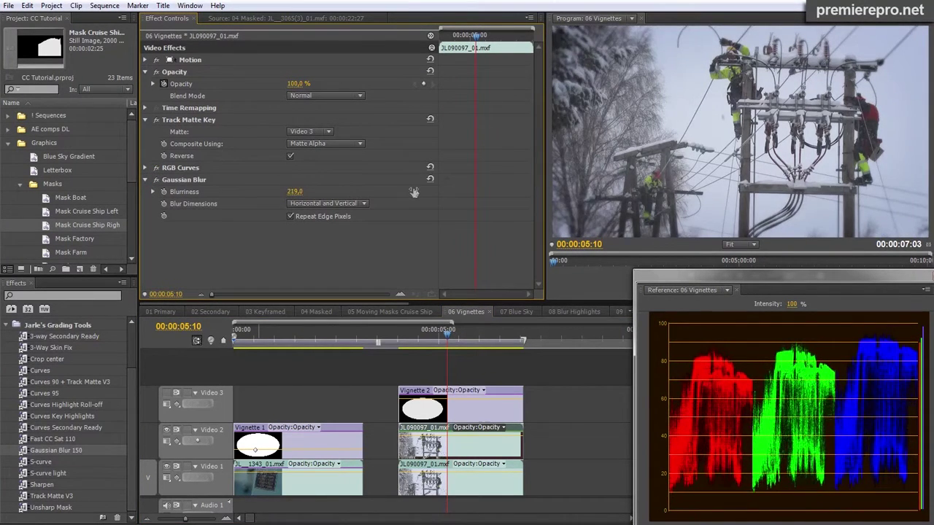
key(ctrl+z)
- Compare the power line clip with Track Matte Key off and on, and narrow the oval in the Vignette 2 title
click(157, 120)
click(157, 119)
click(157, 120)
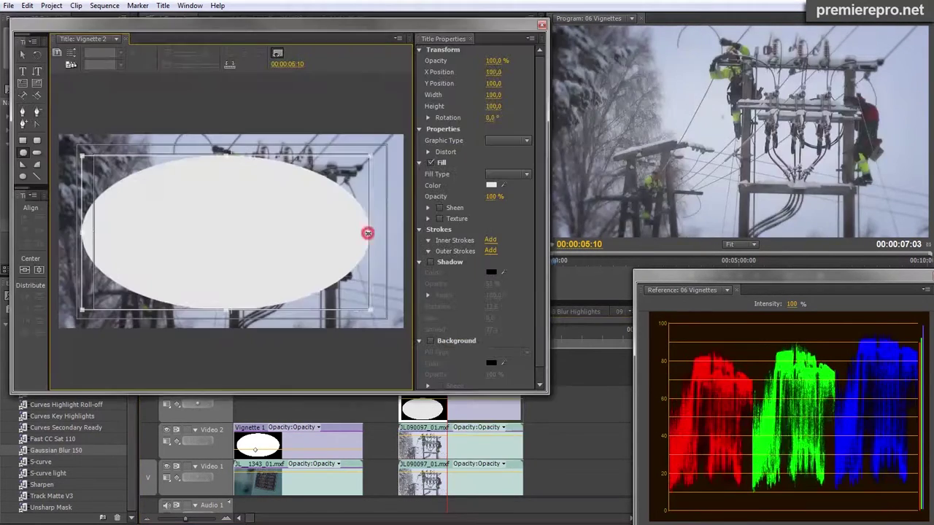
drag(365, 231, 275, 232)
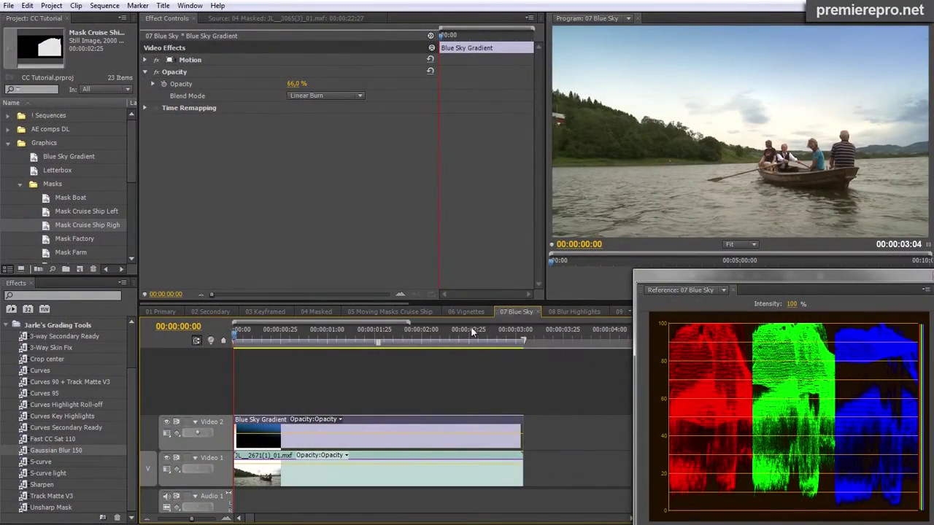
- Review the Blue Sky Gradient title's gradient colors, and compare the boat shot with Video 2 hidden and shown
double_click(276, 444)
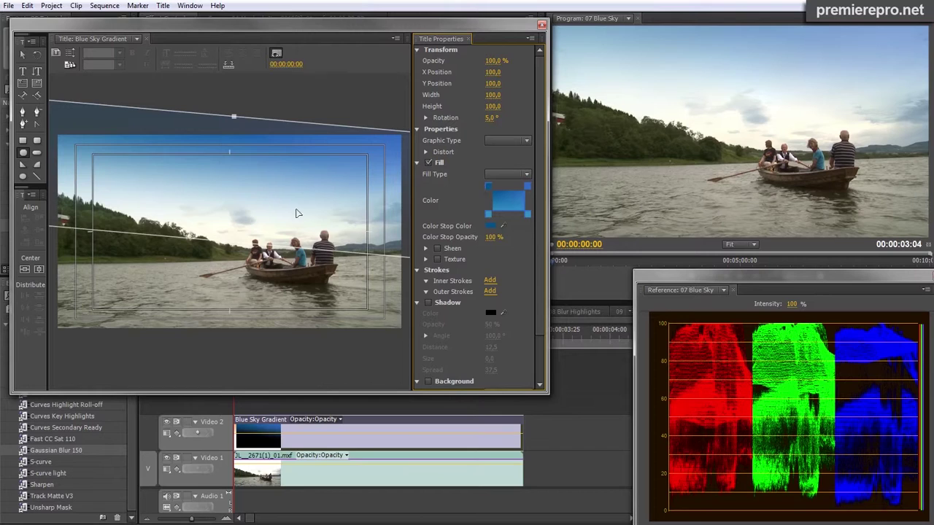
click(487, 217)
click(542, 25)
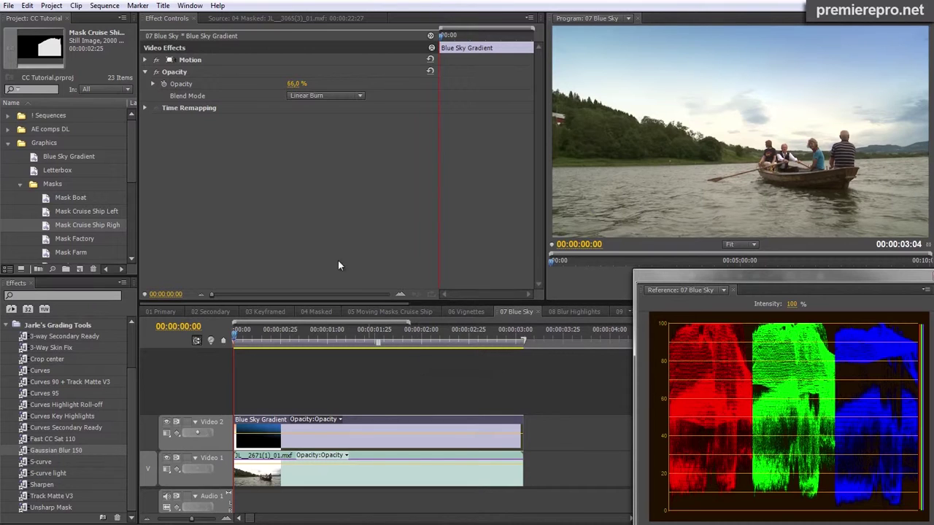
click(299, 85)
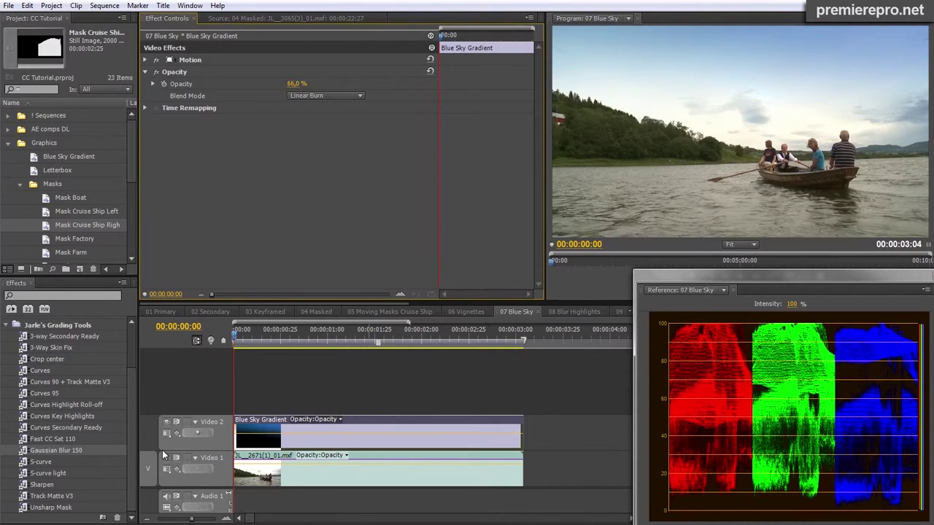
click(167, 422)
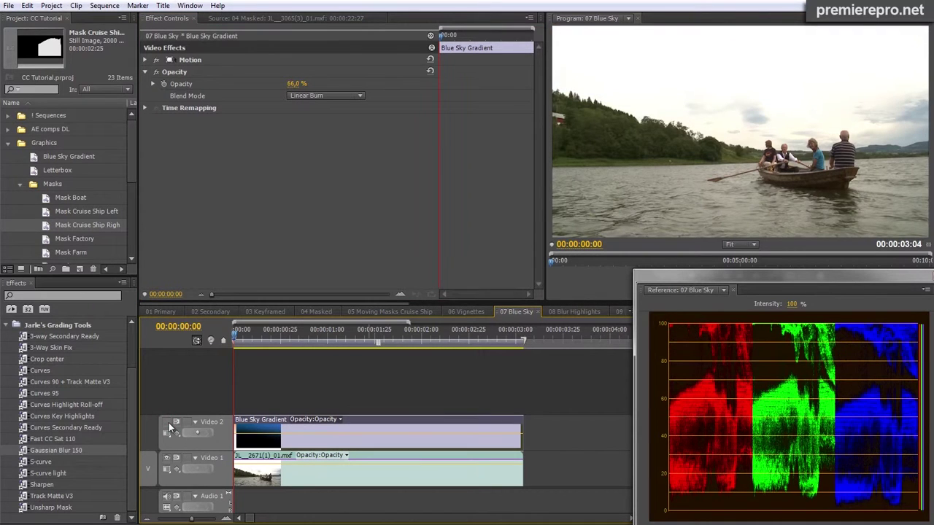
click(167, 423)
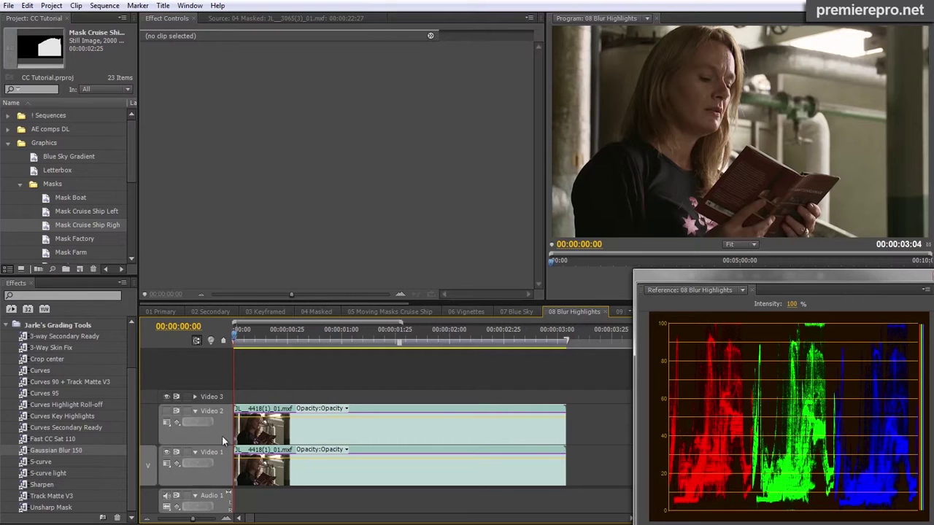
- Show Video 2 in 08 Blur Highlights and examine its clip's secondary luma range in RGB Curves
click(167, 413)
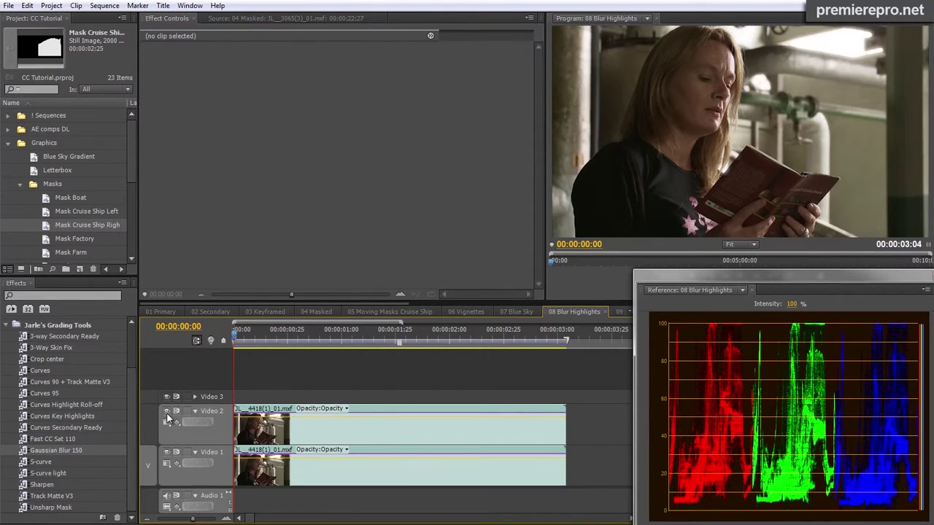
click(299, 439)
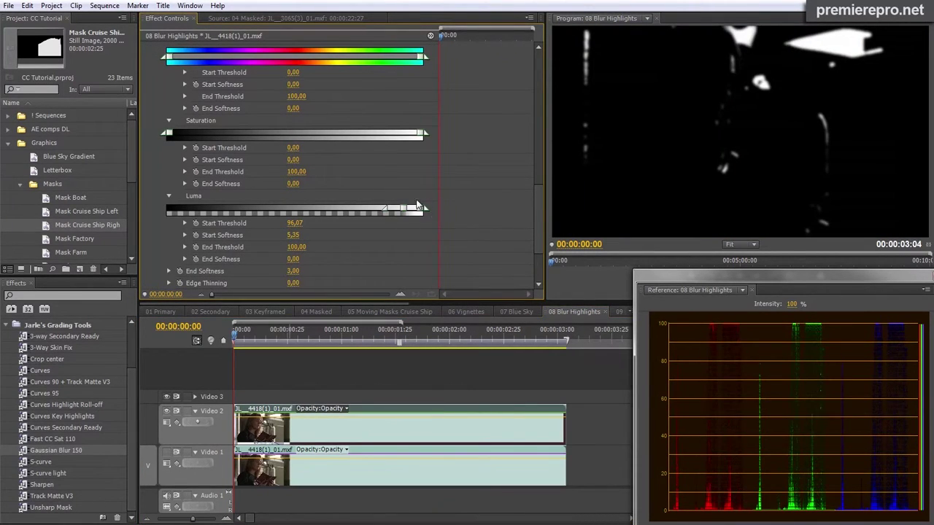
drag(539, 227, 541, 91)
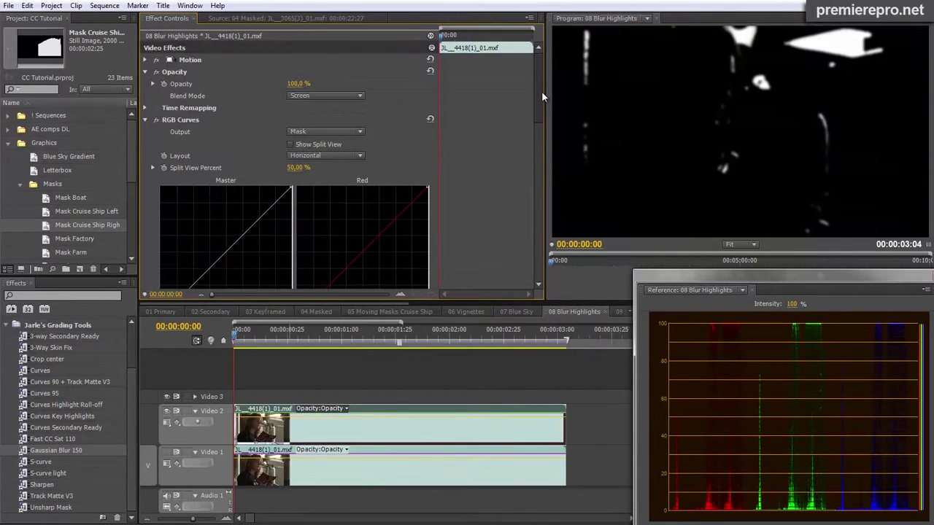
- Compare the highlight mask with Gaussian Blur and the second RGB Curves off and on, and the shot with Video 2 hidden and shown
click(145, 120)
click(155, 132)
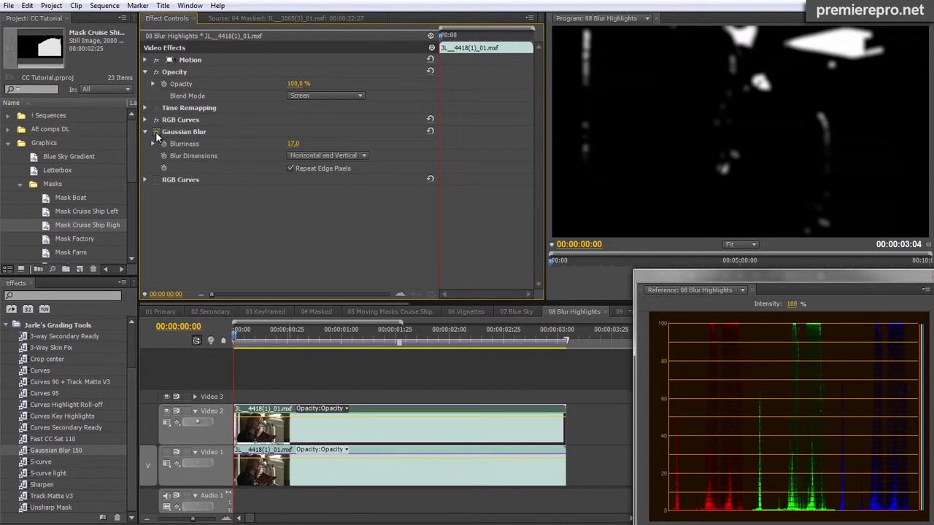
click(157, 181)
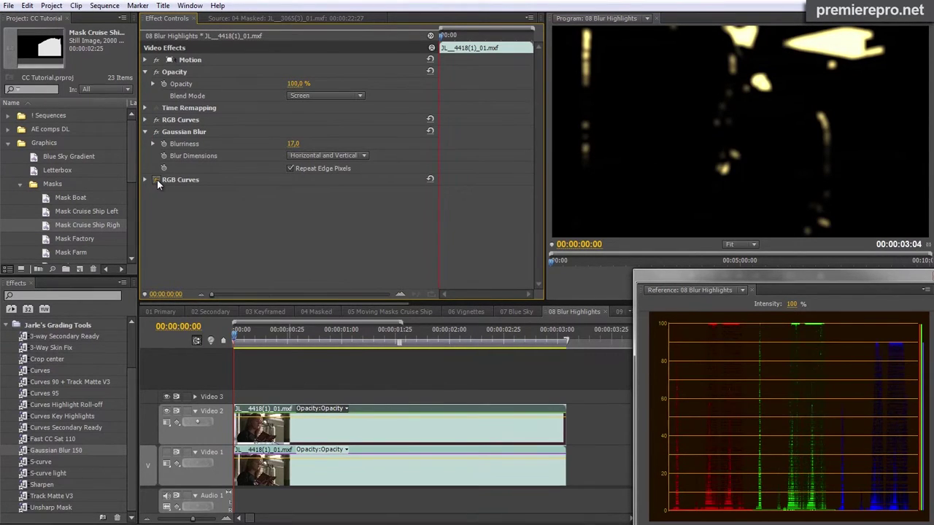
click(157, 181)
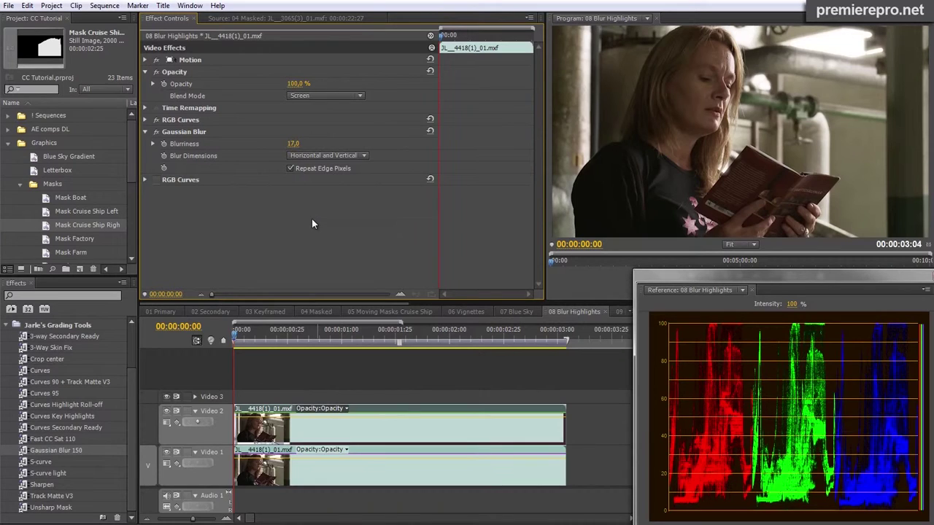
click(166, 412)
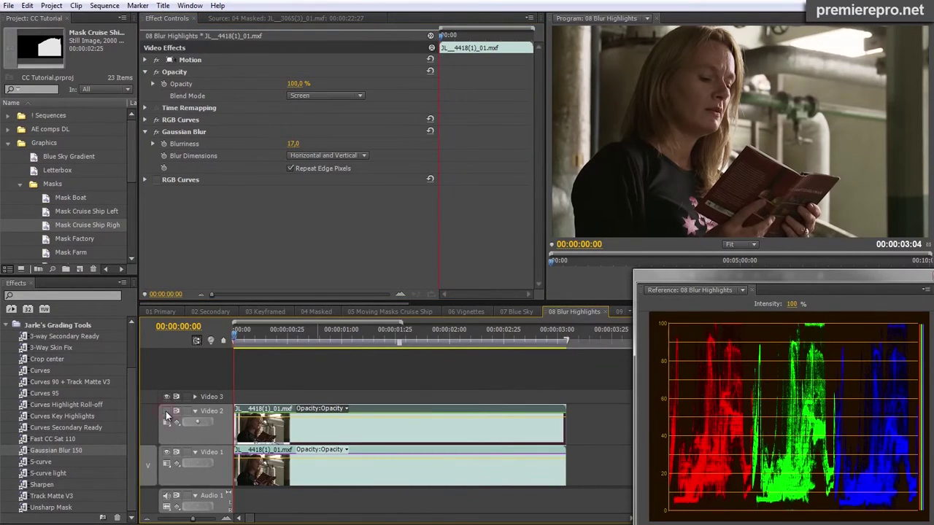
click(167, 412)
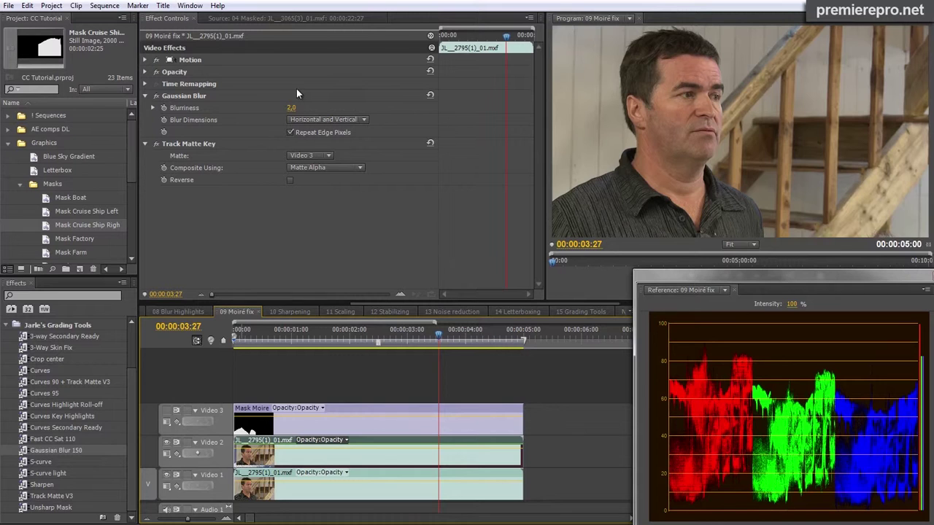
- Review the shirt shape in the Mask Moire title, close it, and select the Video 2 clip in 09 Moiré fix
double_click(310, 429)
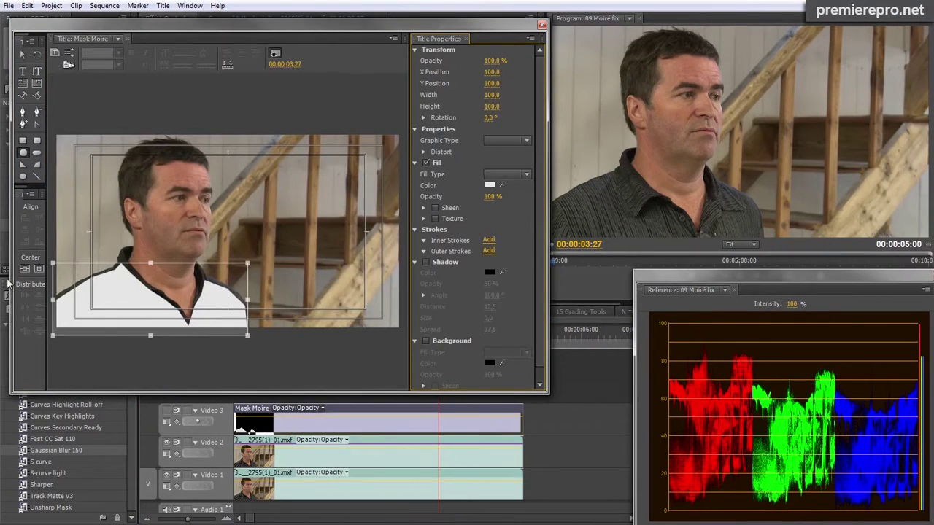
click(541, 27)
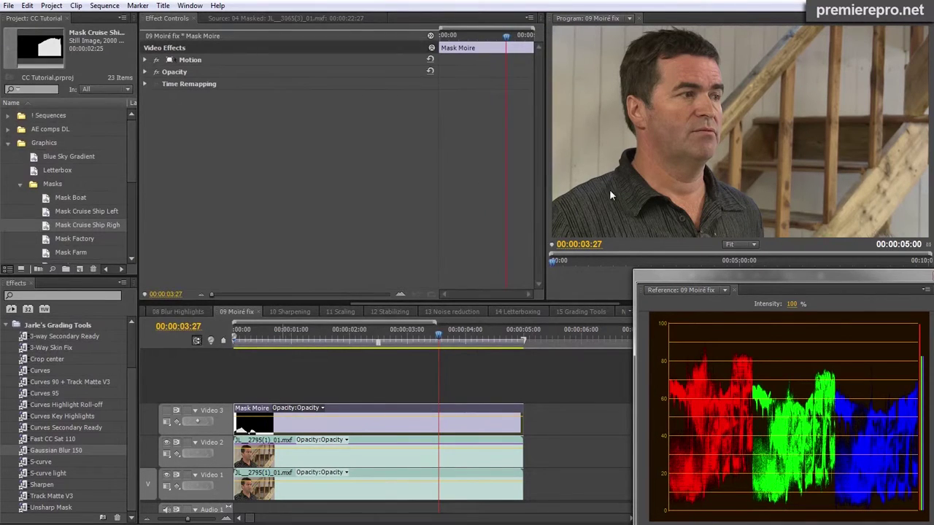
click(357, 461)
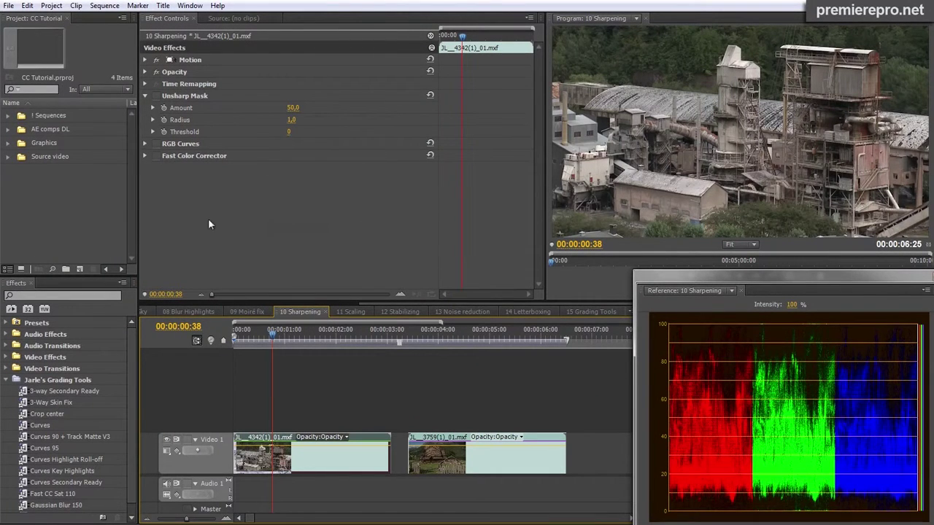
- Turn on RGB Curves, Fast Color Corrector and Unsharp Mask for the factory clip in 10 Sharpening
click(146, 144)
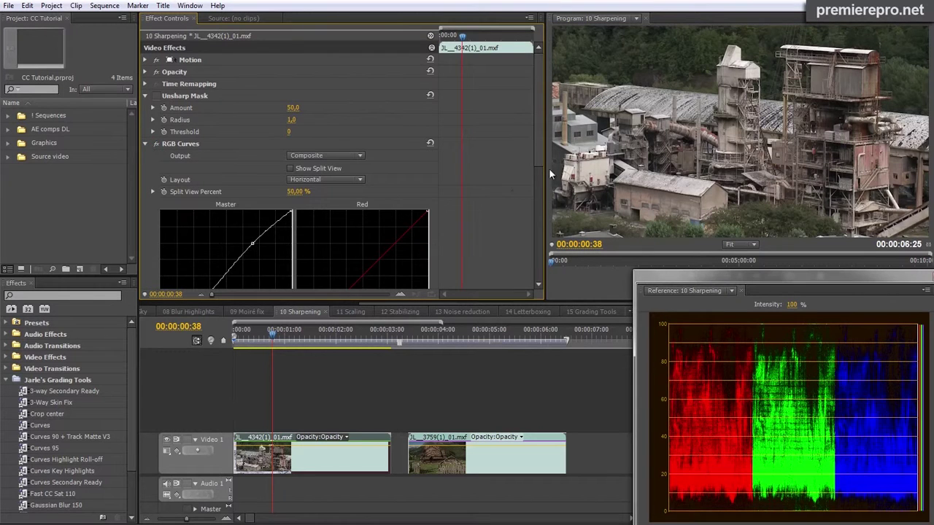
mouse_move(542, 142)
mouse_down()
mouse_move(541, 192)
mouse_move(543, 137)
mouse_up()
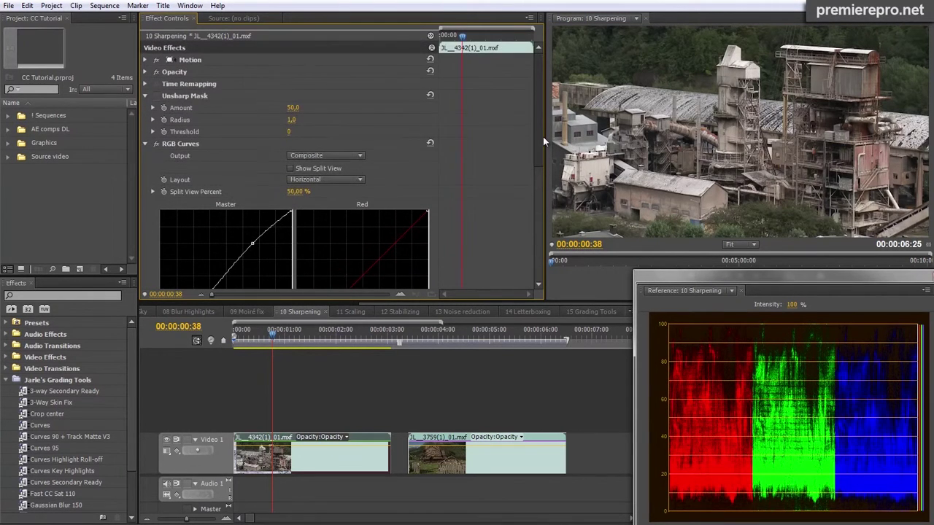
click(145, 144)
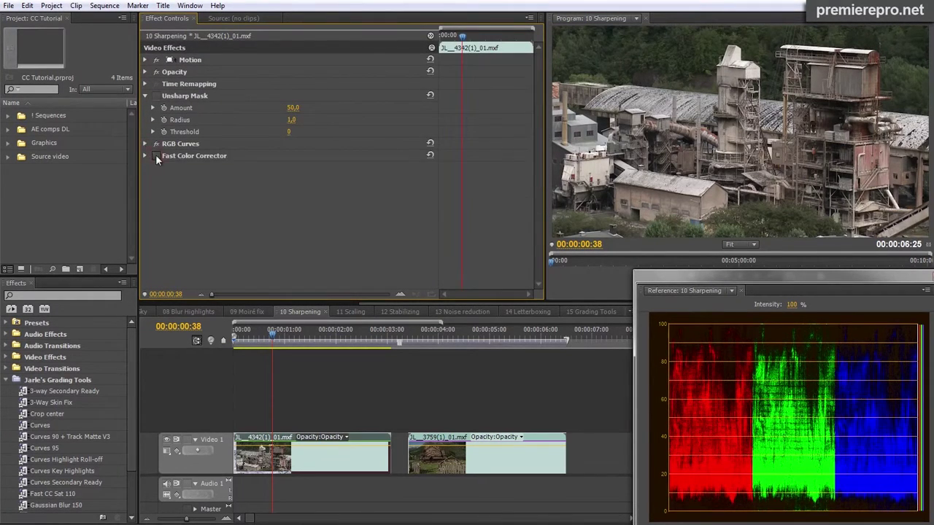
click(157, 94)
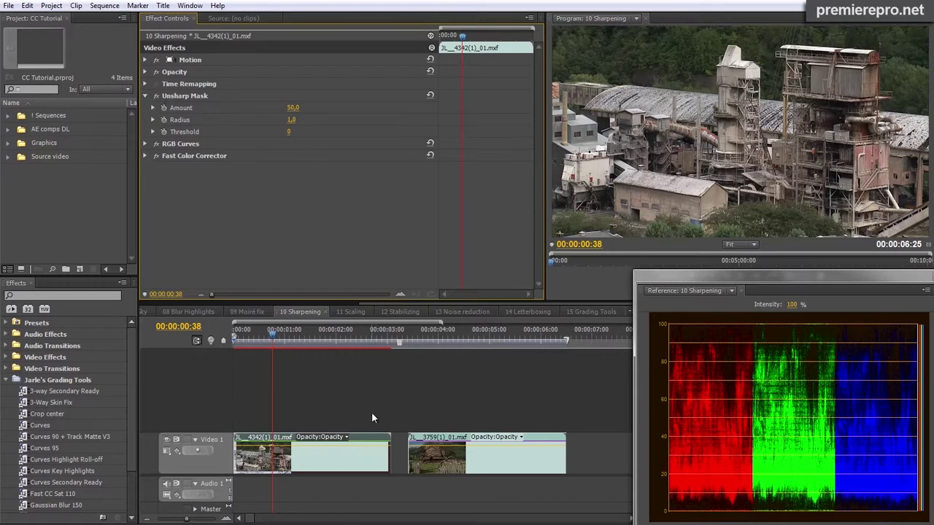
- View the church shot in 10 Sharpening, and turn on the Motion effect of the clip in 11 Scaling
click(467, 335)
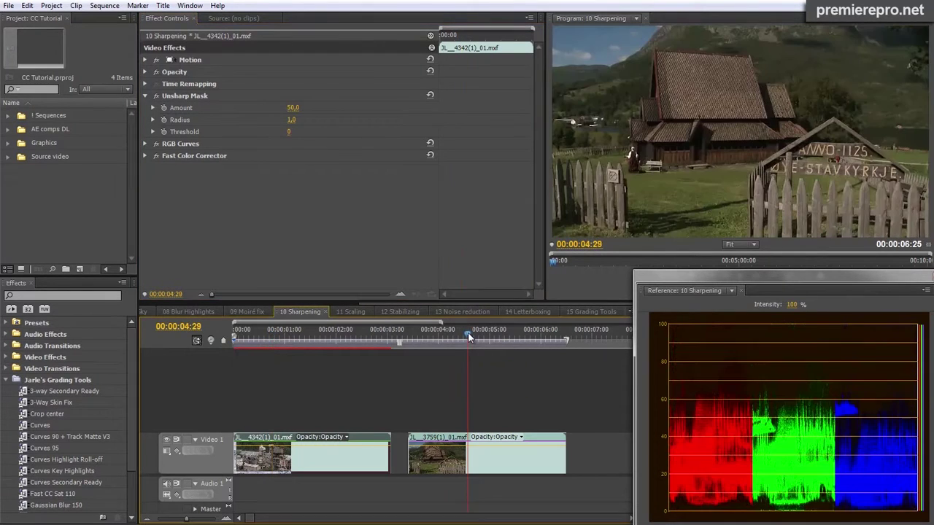
click(469, 337)
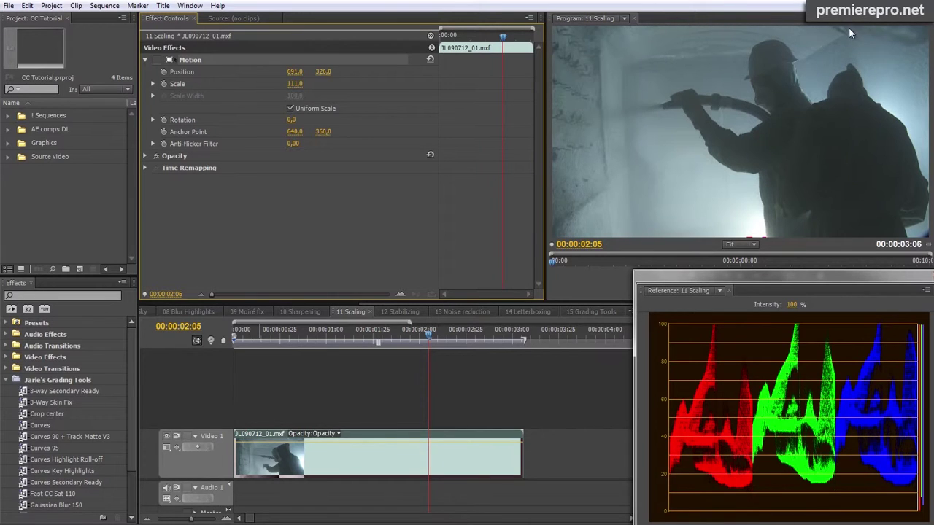
click(155, 59)
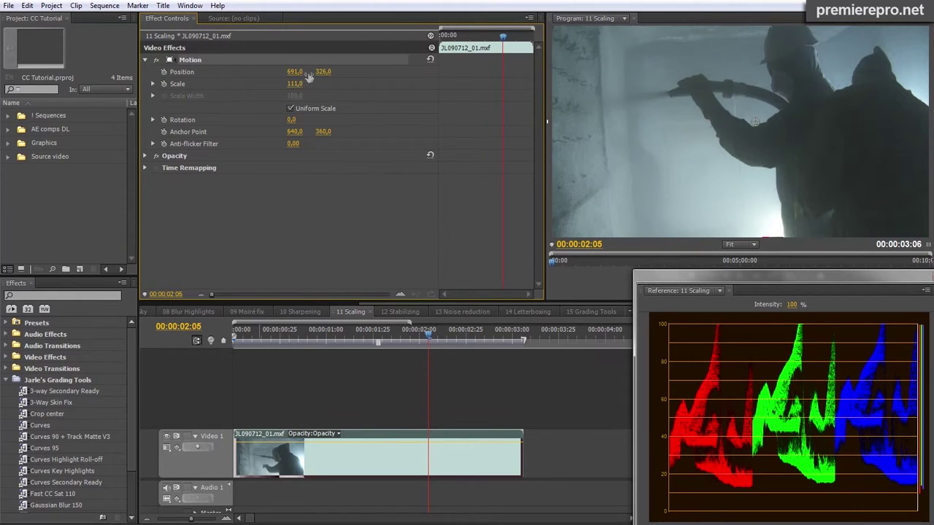
- Scrub through the clip in 11 Scaling, and play the original and stabilized window shots in 12 Stabilizing
drag(336, 337, 390, 340)
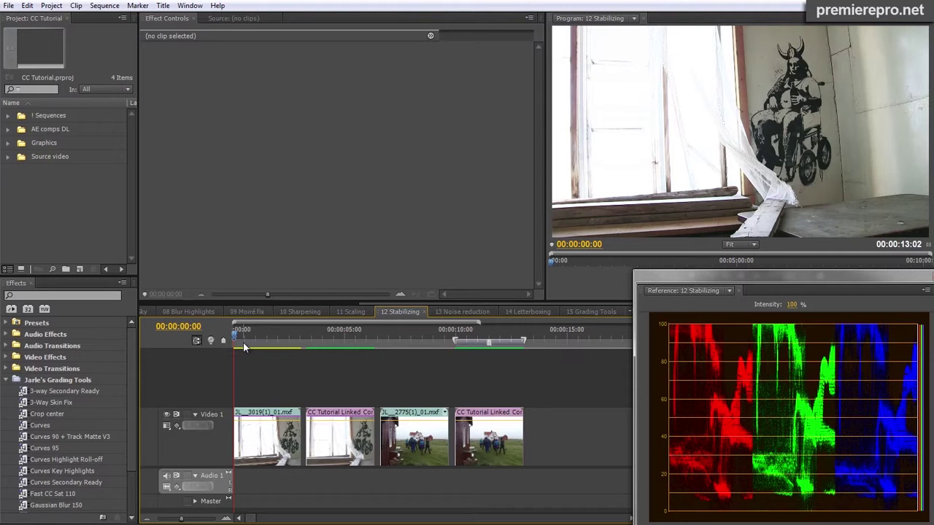
key(space)
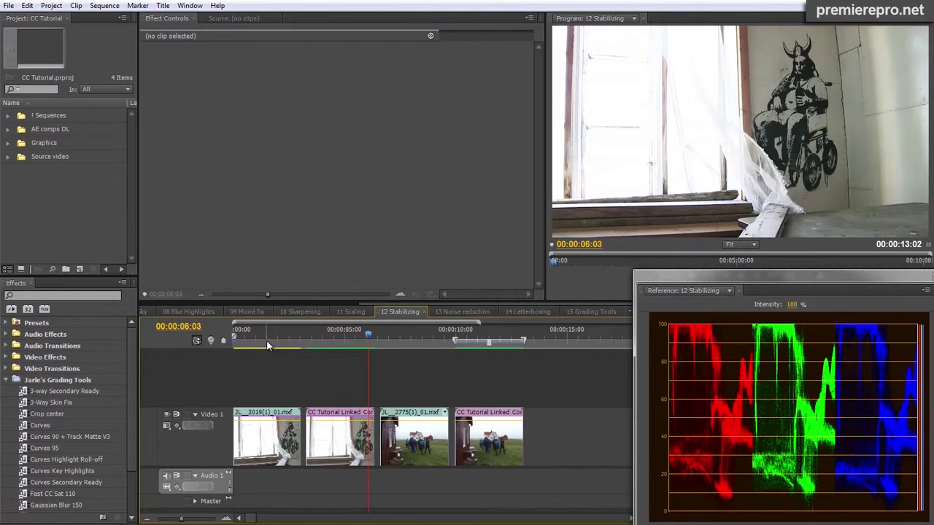
- Locate Replace With After Effects Composition for the first clip in 12 Stabilizing, and replay the original and stabilized window shots
click(275, 434)
right_click(275, 435)
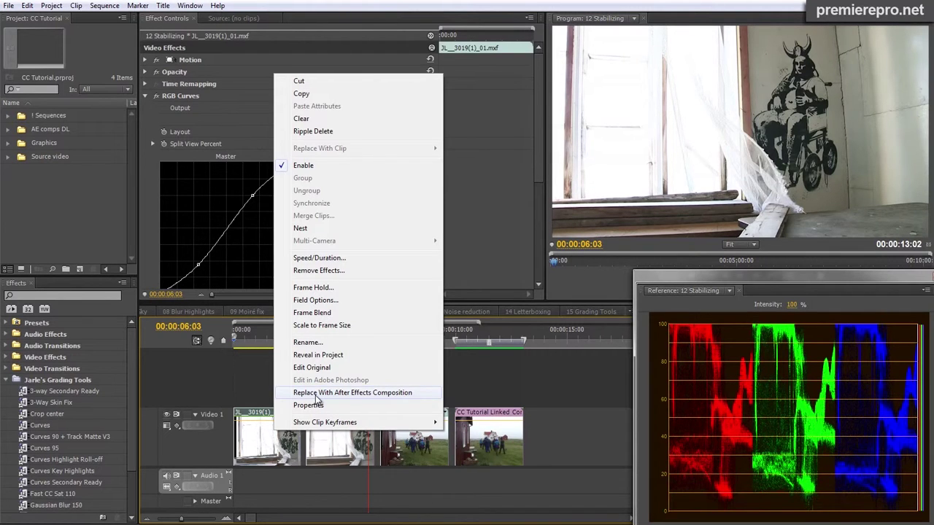
click(256, 339)
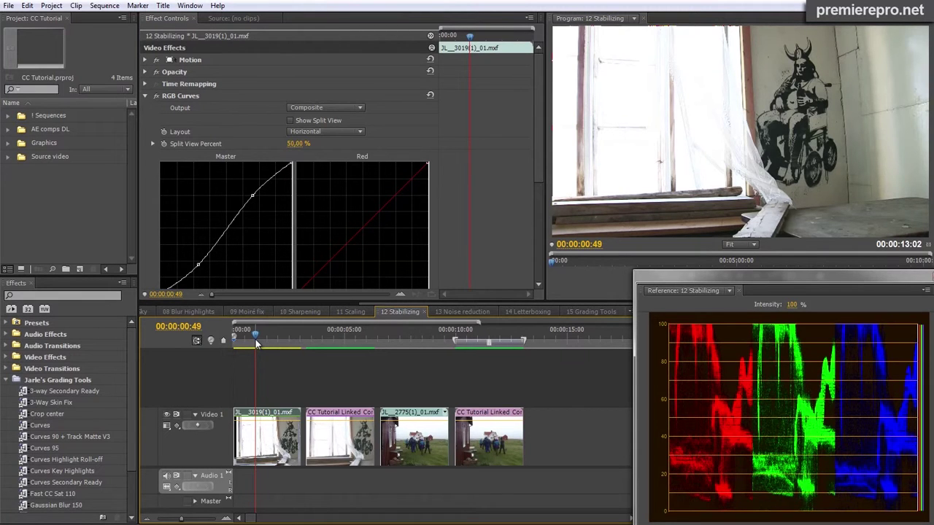
click(310, 338)
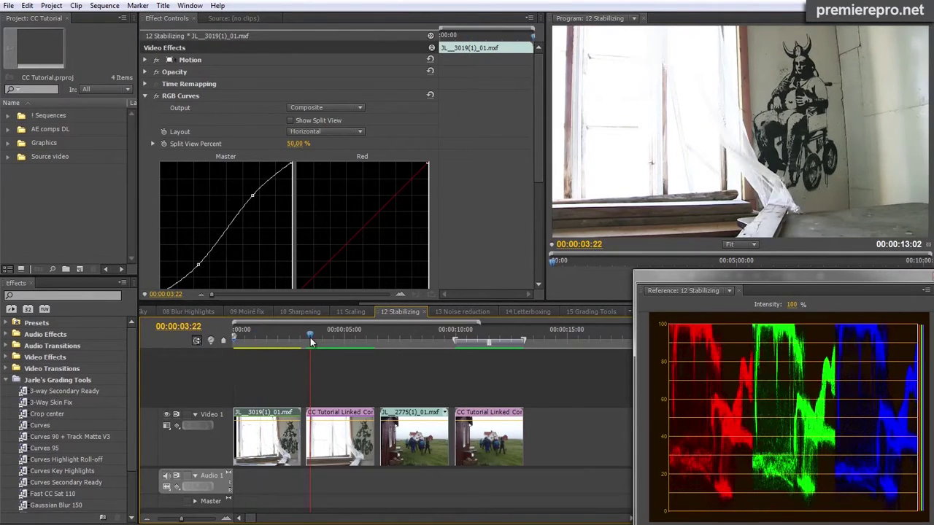
key(space)
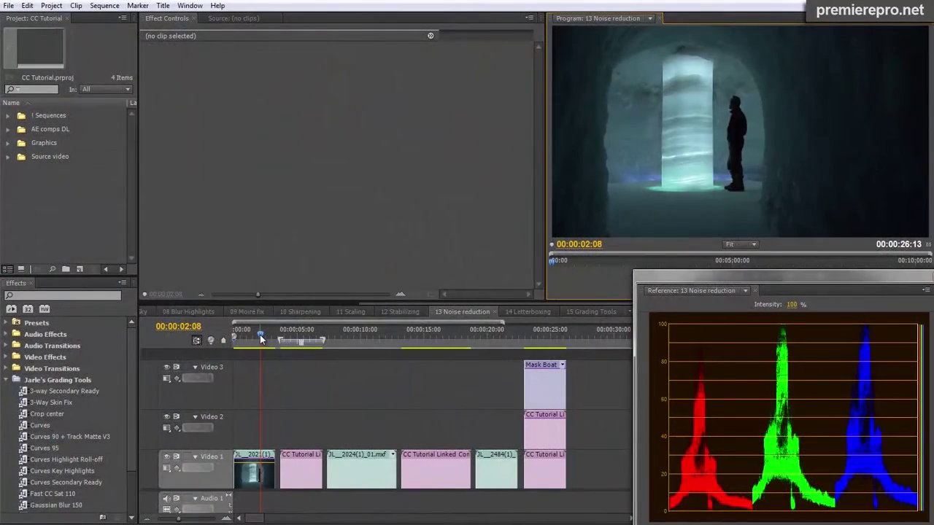
- View the first two ice cave clips in 13 Noise reduction, and turn on Fast Color Corrector for the first clip
drag(260, 335, 296, 334)
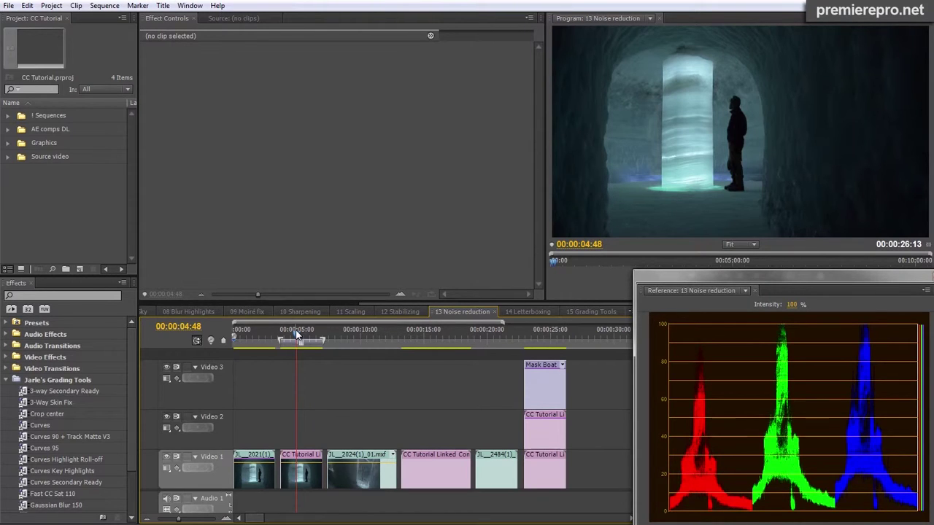
right_click(254, 476)
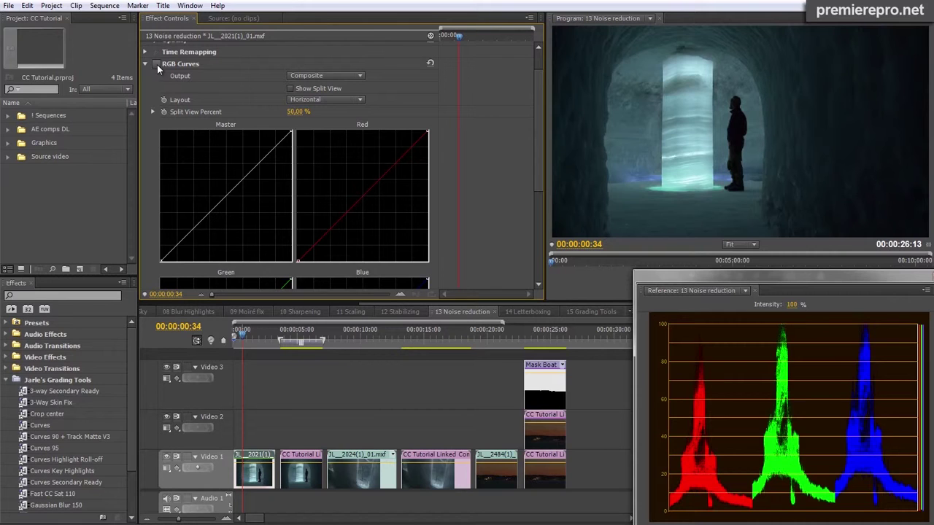
click(145, 63)
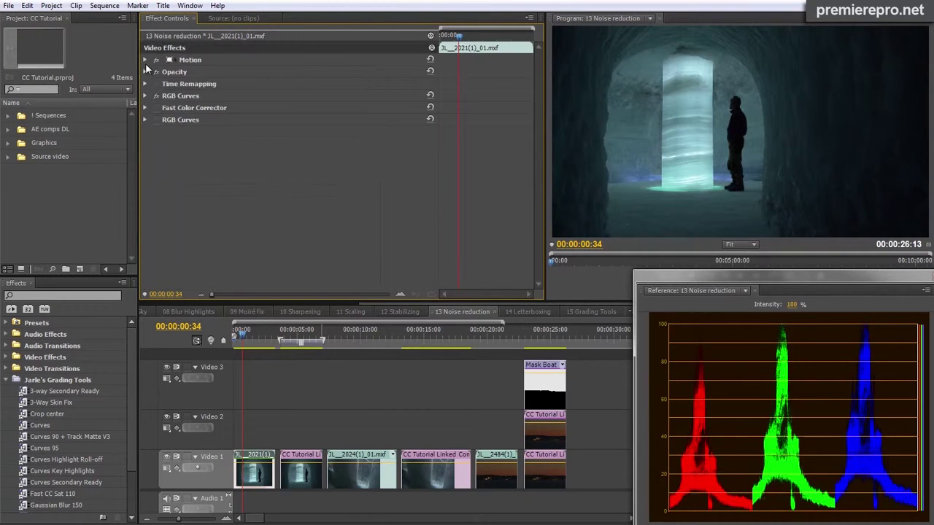
click(159, 107)
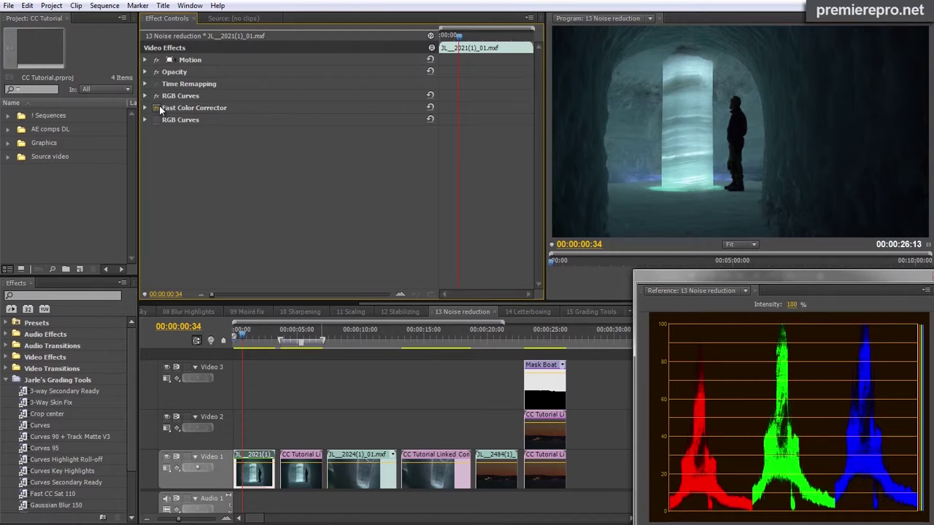
- Review the Fast Color Corrector settings of the first ice cave clip, from the color wheel down to the saturation and levels
click(144, 108)
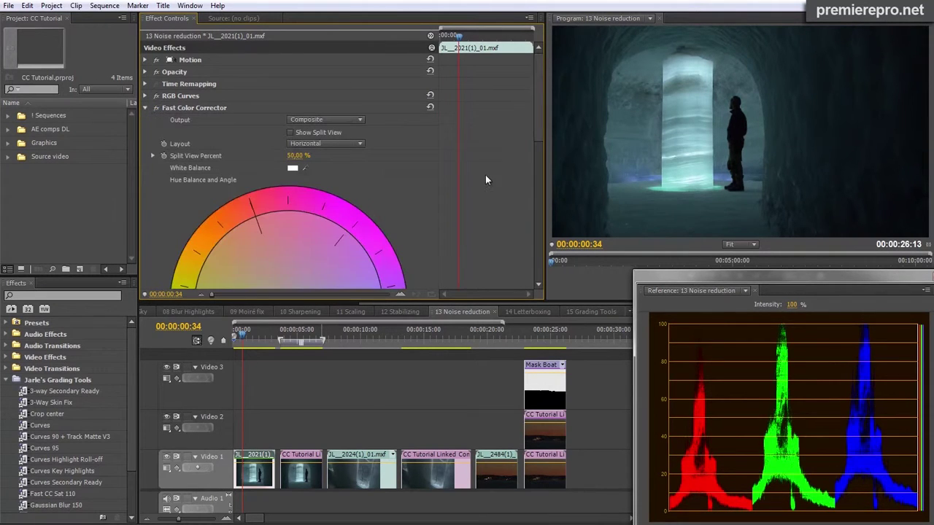
drag(537, 127, 537, 210)
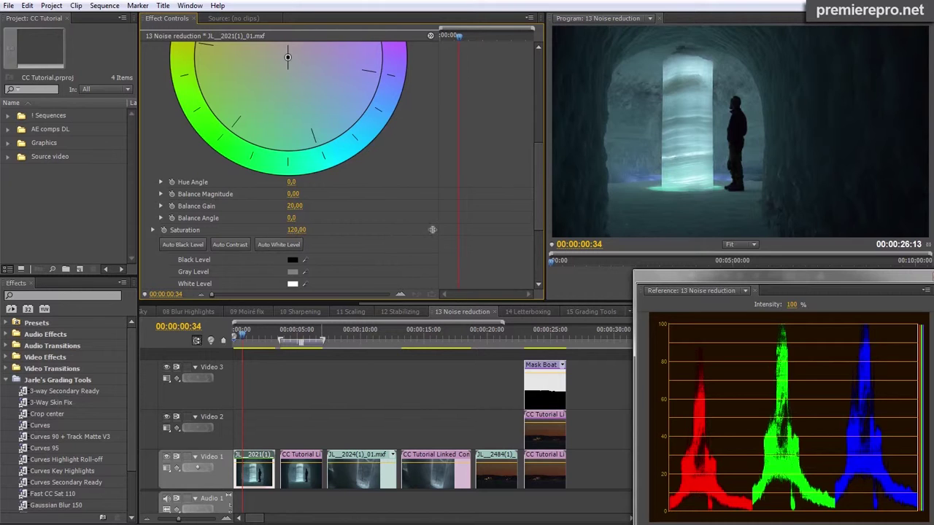
drag(537, 205, 540, 81)
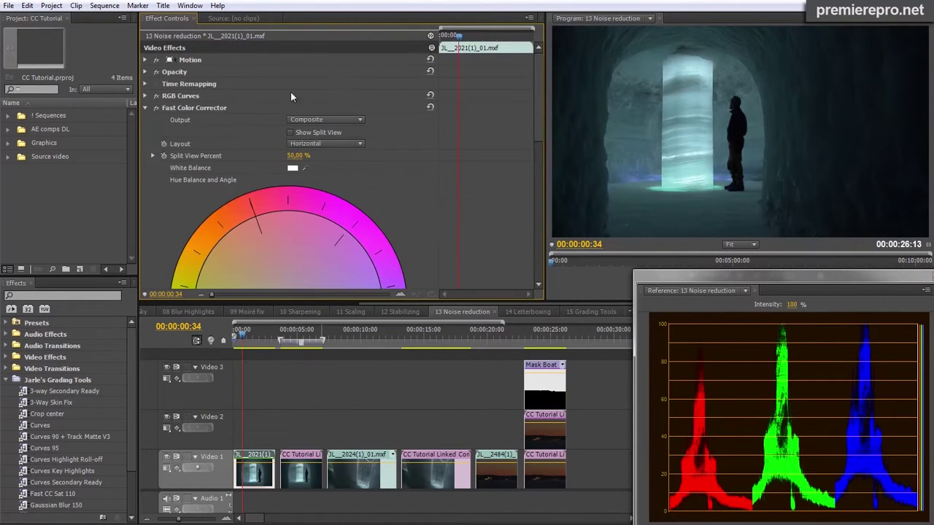
- Compare the first ice cave clip with its last RGB Curves effect on and off, including at its first frame
key(ctrl+v)
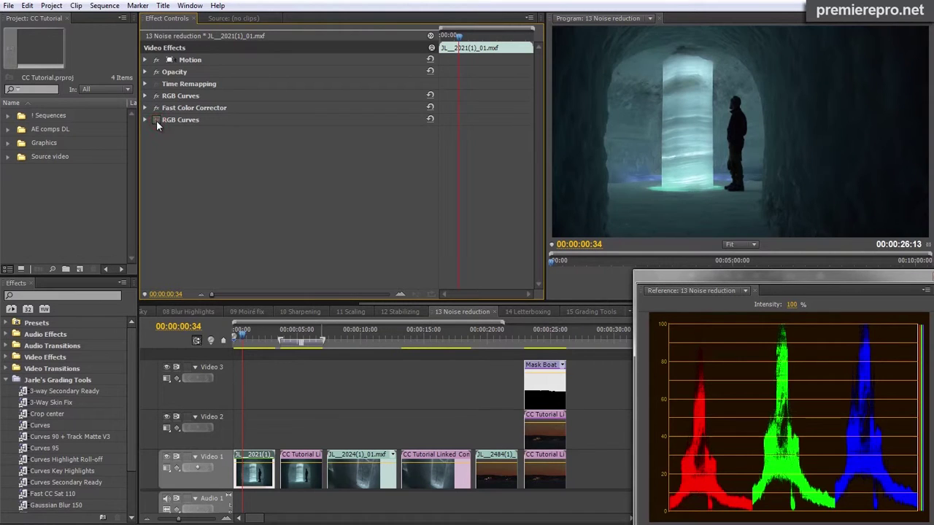
click(238, 333)
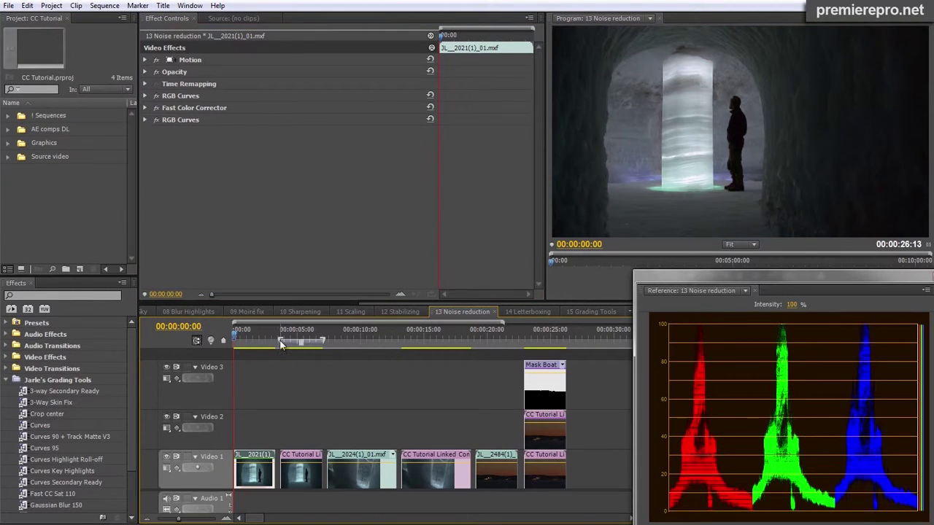
click(156, 120)
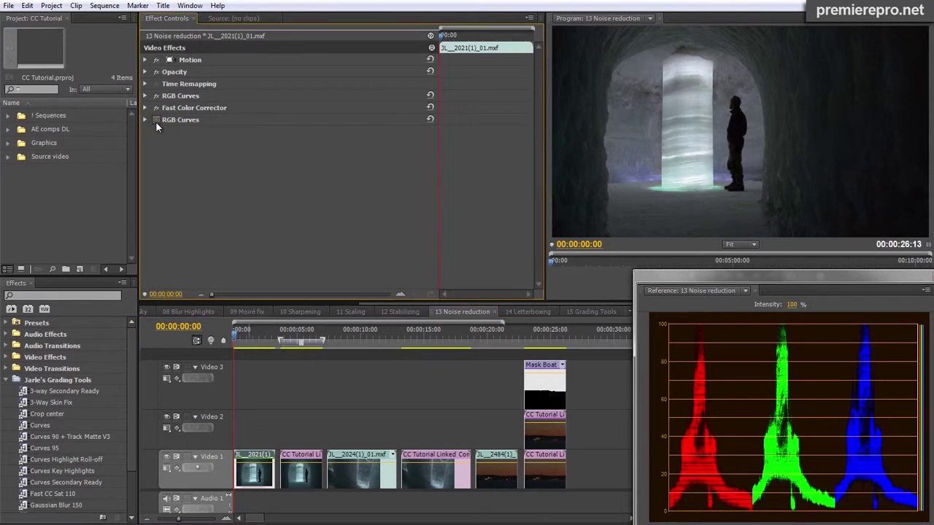
- View the remaining clips in 13 Noise reduction up to the boat shot, and open the Mask Boat title on Video 3
drag(229, 328, 541, 333)
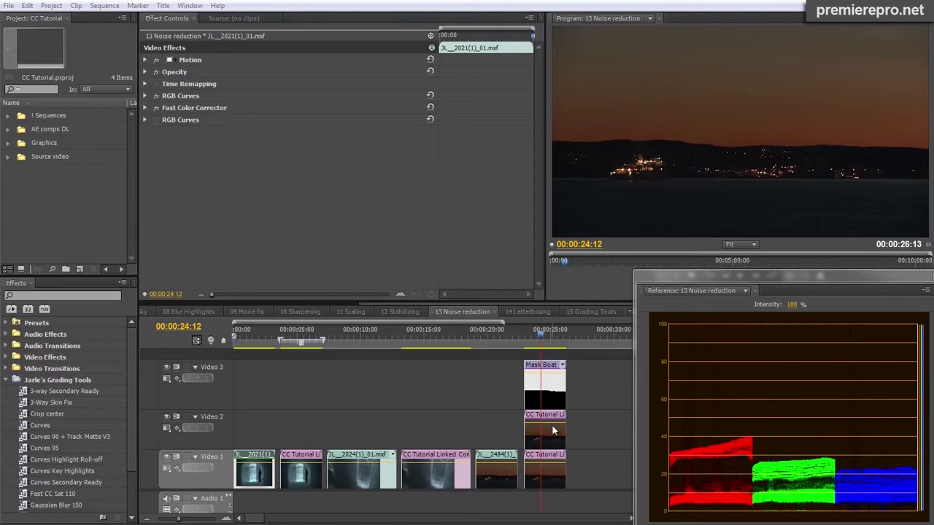
double_click(551, 393)
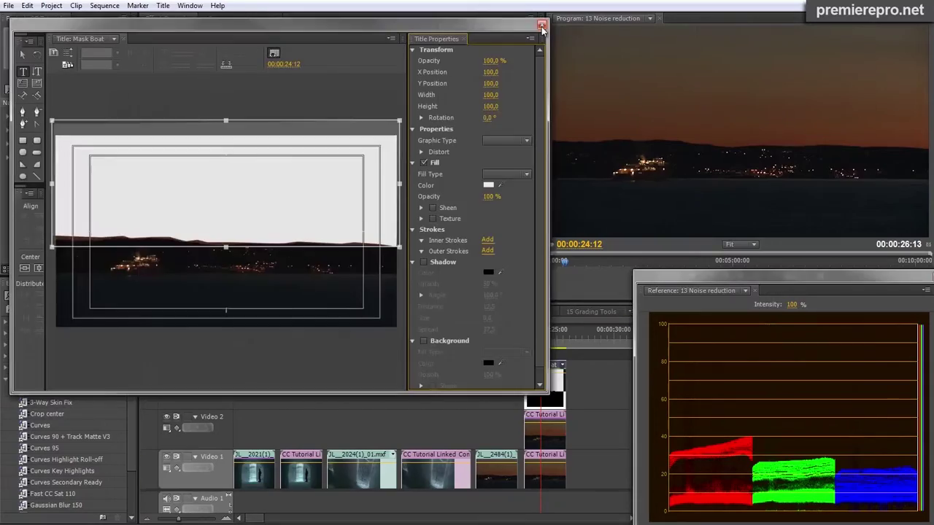